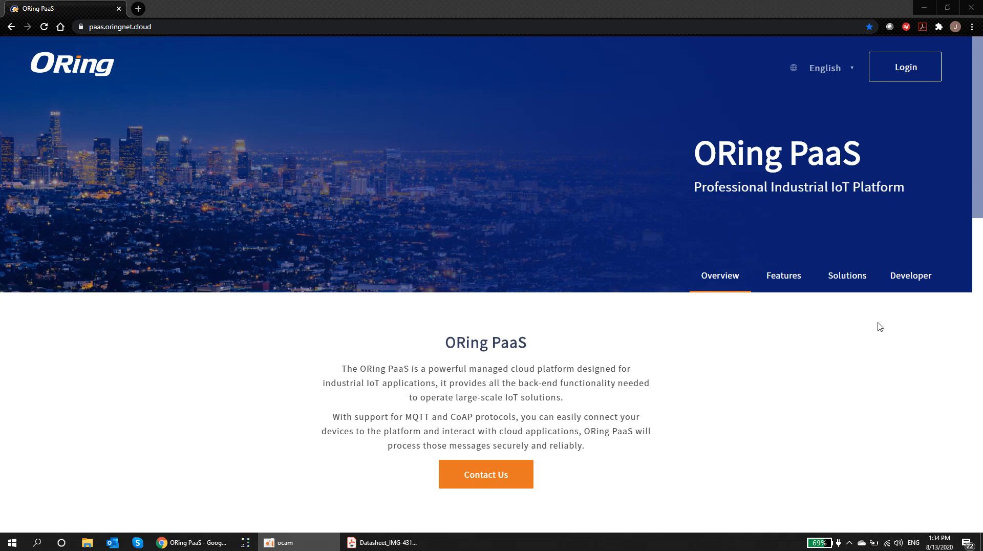
pyautogui.click(906, 279)
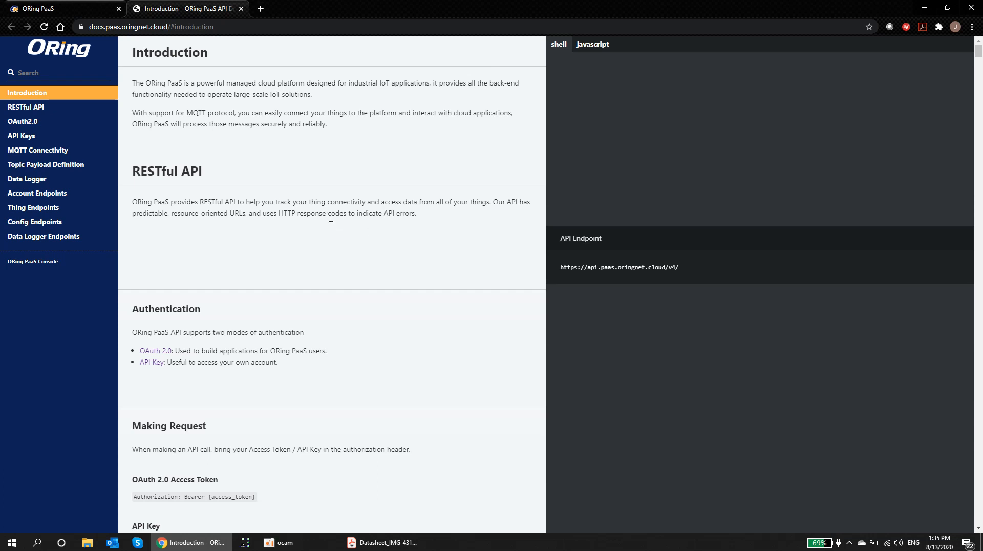
# Step: Show MQTT Connectivity, highlighting the broker address and ports 1883 and 8083, down to Thing Authentication
pyautogui.click(47, 153)
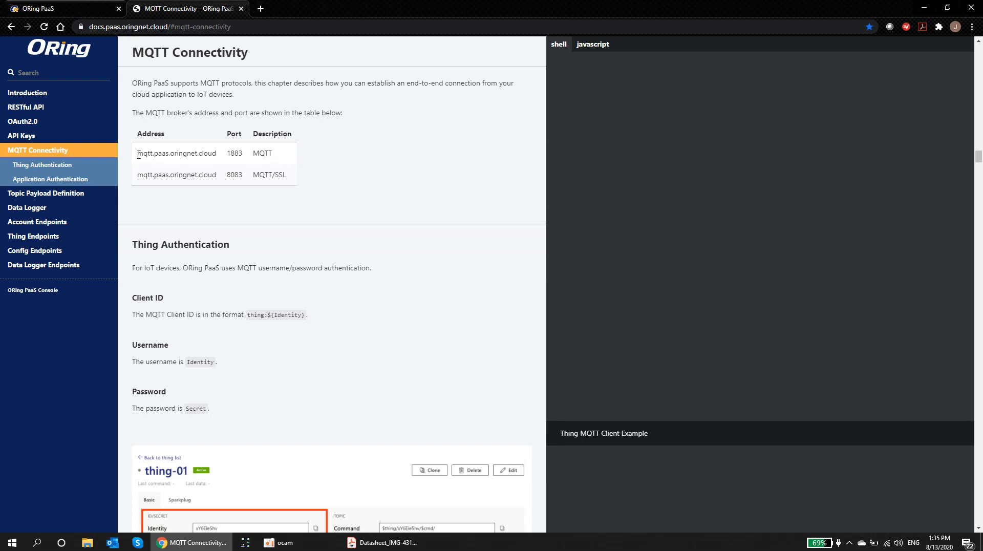
pyautogui.moveTo(138, 155); pyautogui.dragTo(219, 159)
pyautogui.click(363, 165)
pyautogui.moveTo(227, 154); pyautogui.dragTo(248, 160)
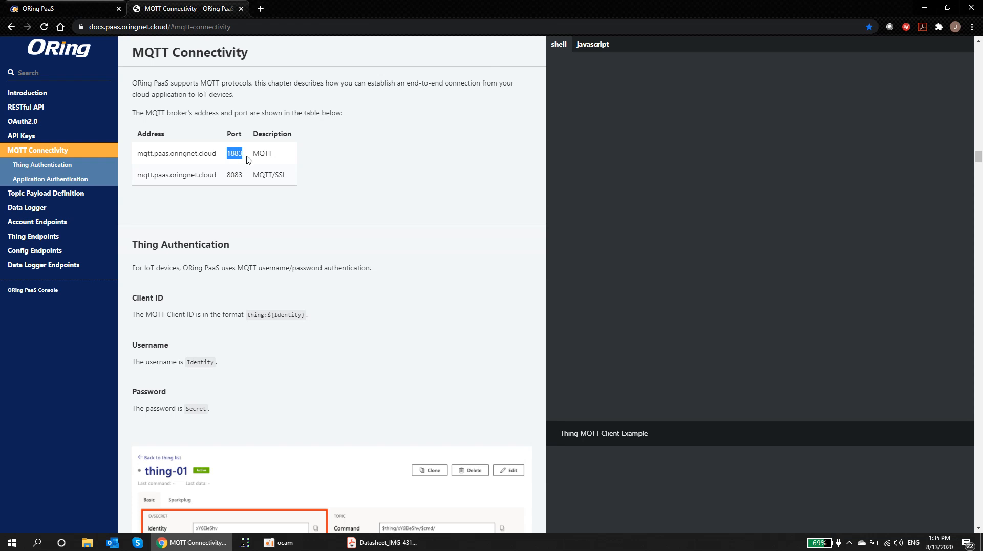
pyautogui.click(330, 168)
pyautogui.moveTo(228, 176); pyautogui.dragTo(245, 180)
pyautogui.click(266, 213)
pyautogui.scroll(-2, 267, 213)
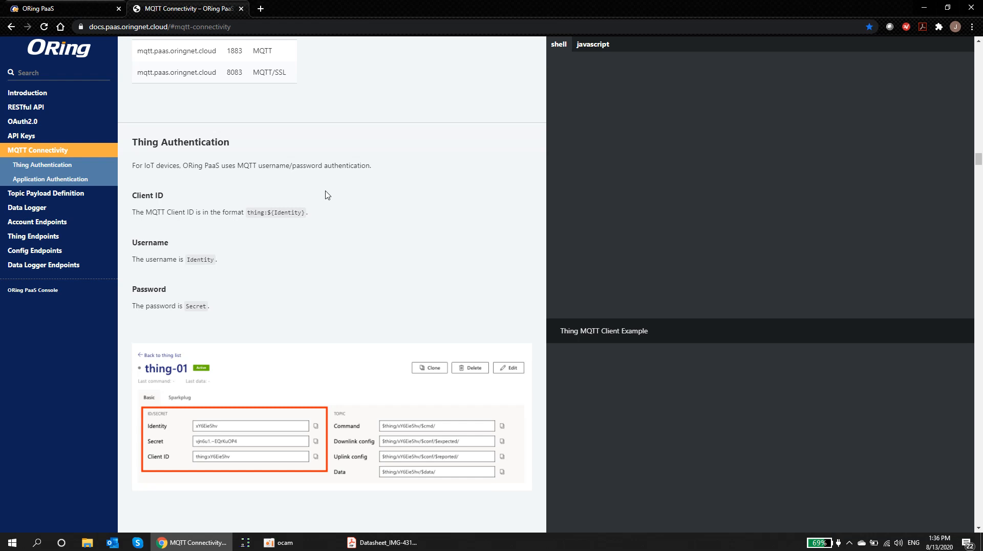
# Step: Review the Topic Payload Definition's data topic pattern and JSON format, then go to Data Logger
pyautogui.click(58, 194)
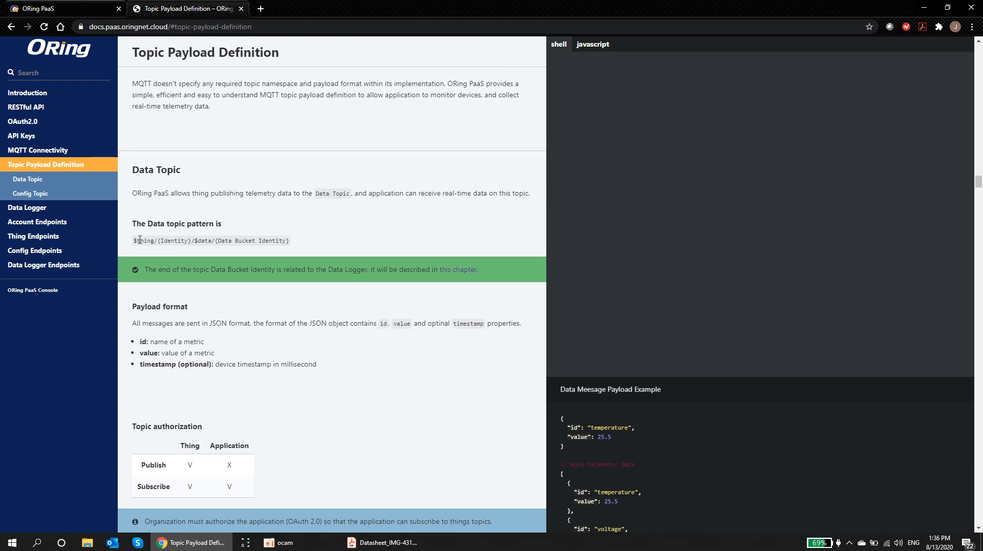
pyautogui.moveTo(133, 240); pyautogui.dragTo(304, 246)
pyautogui.click(309, 226)
pyautogui.moveTo(209, 323); pyautogui.dragTo(250, 324)
pyautogui.click(275, 347)
pyautogui.click(34, 212)
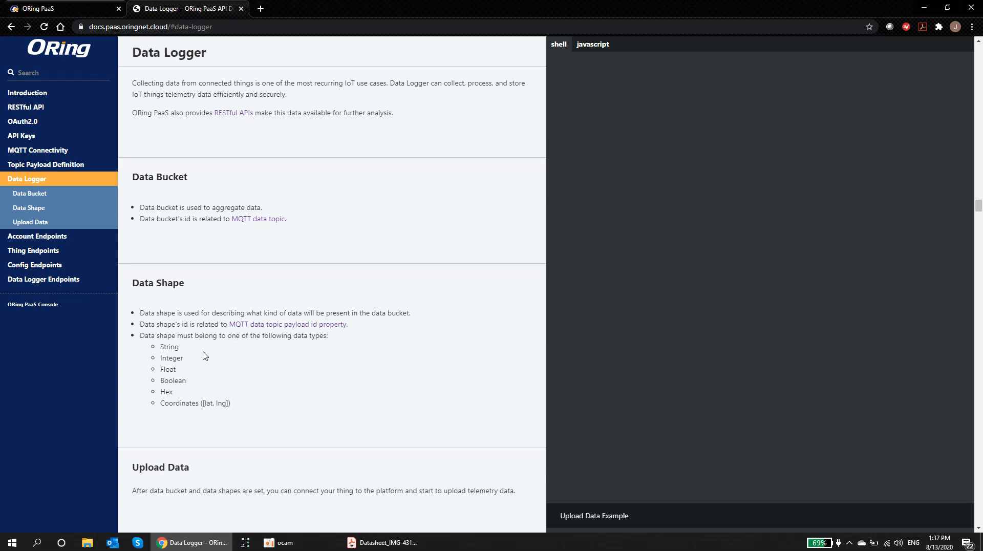
# Step: Highlight the Data Shape types, return to the ORing PaaS homepage tab and bring the datasheet window forward
pyautogui.moveTo(161, 347); pyautogui.dragTo(235, 406)
pyautogui.click(235, 406)
pyautogui.click(66, 12)
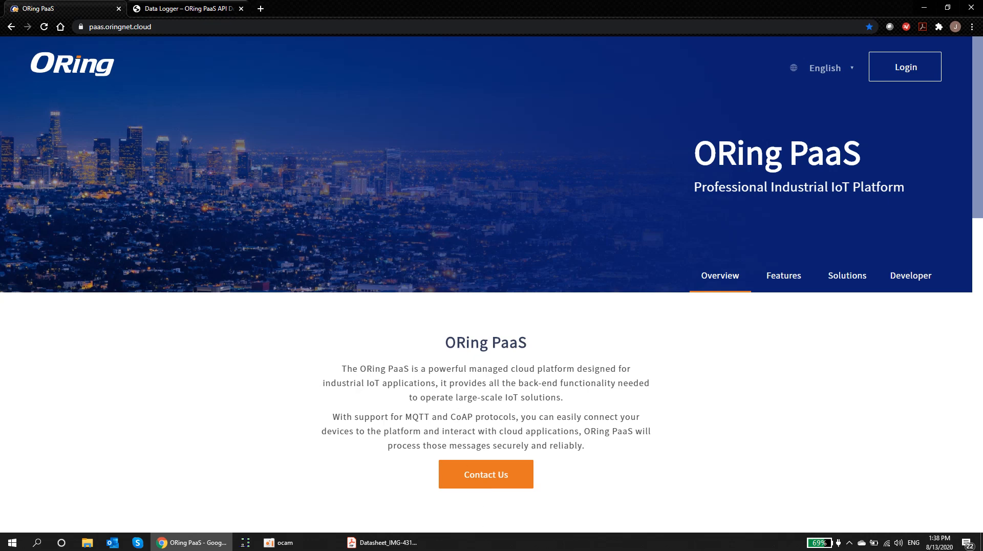
pyautogui.moveTo(487, 550); pyautogui.dragTo(474, 16)
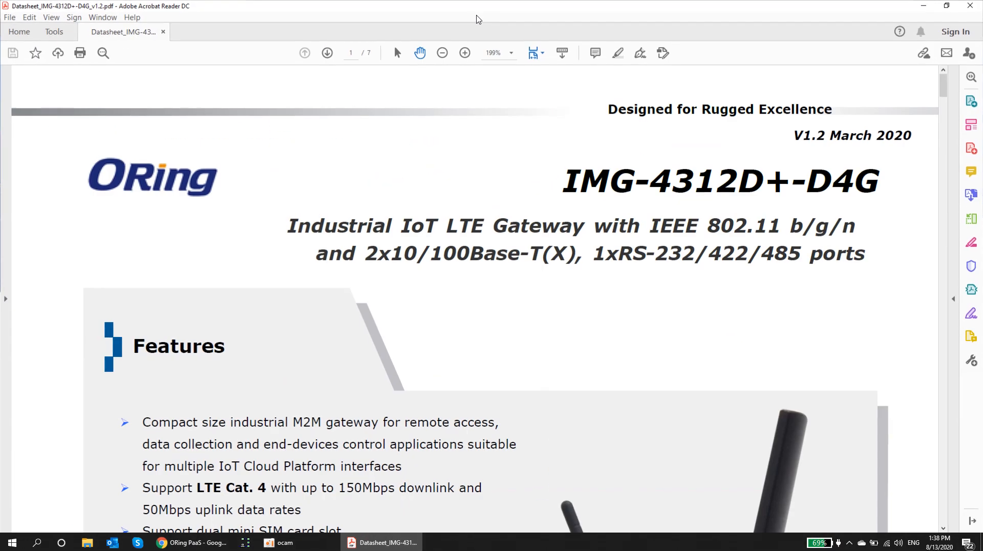
# Step: Zoom the IMG-4312D+-D4G datasheet from 199% down to 71% so page 1 fits
pyautogui.click(443, 54)
pyautogui.click(443, 55)
pyautogui.click(444, 54)
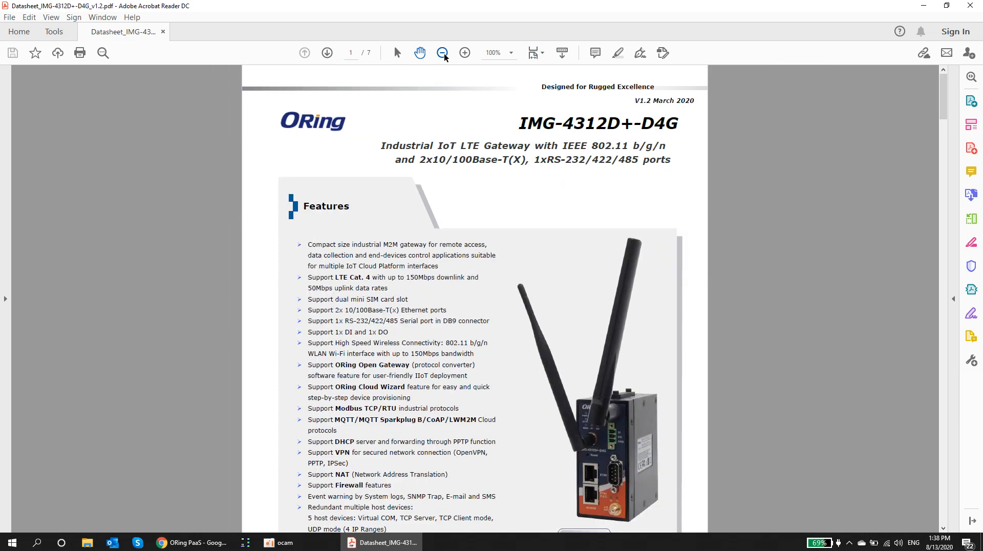
pyautogui.click(443, 54)
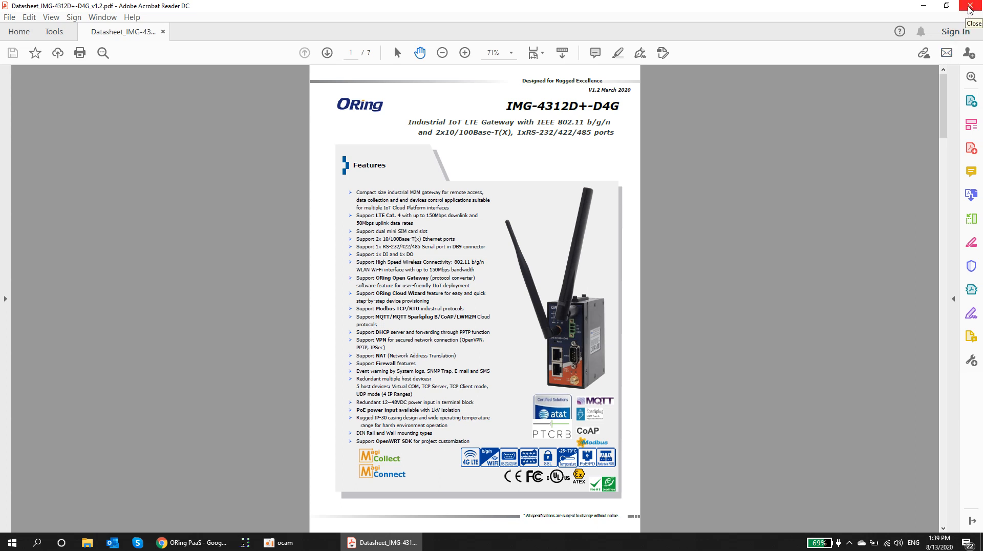
# Step: Close the datasheet, log in to the Console, and start a new thing from the Thing list
pyautogui.click(969, 9)
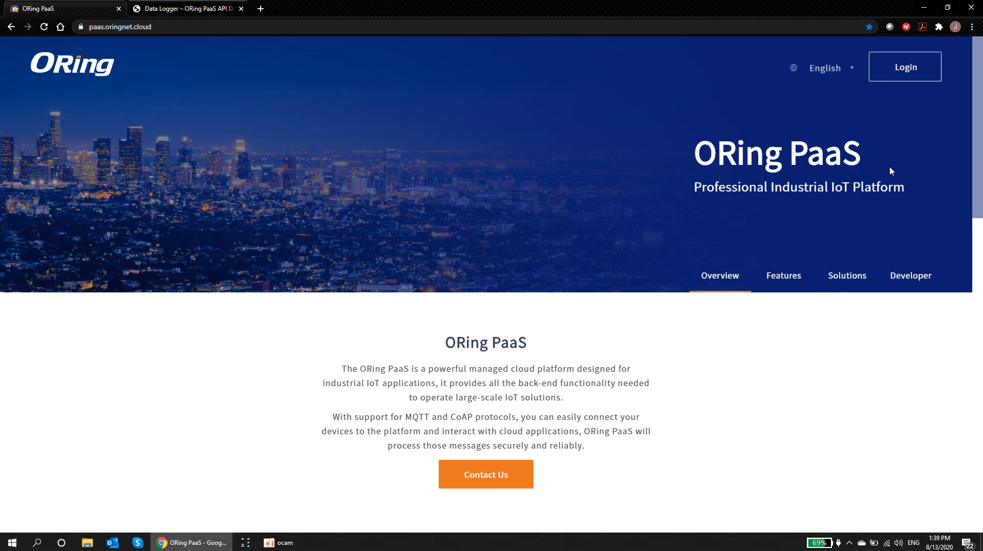
pyautogui.click(901, 69)
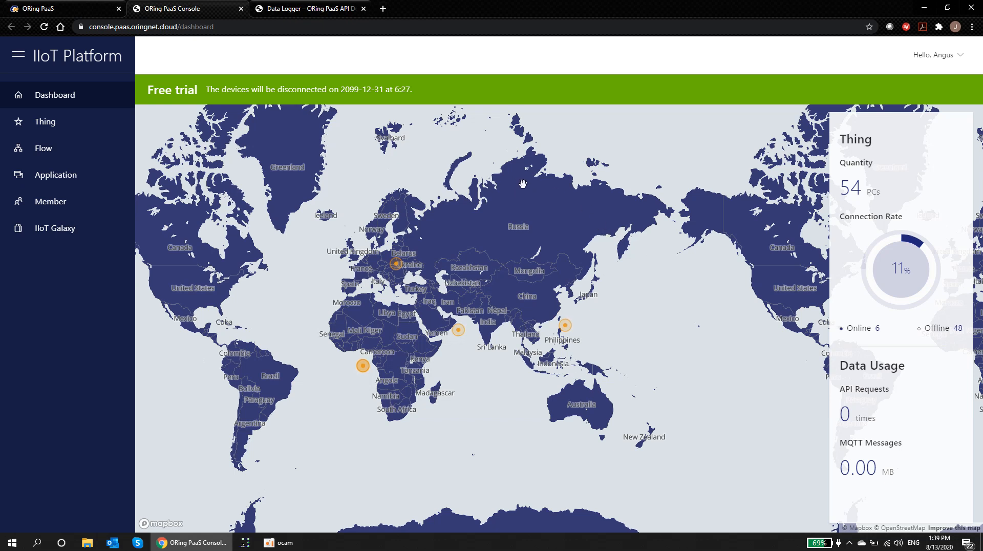
pyautogui.click(47, 125)
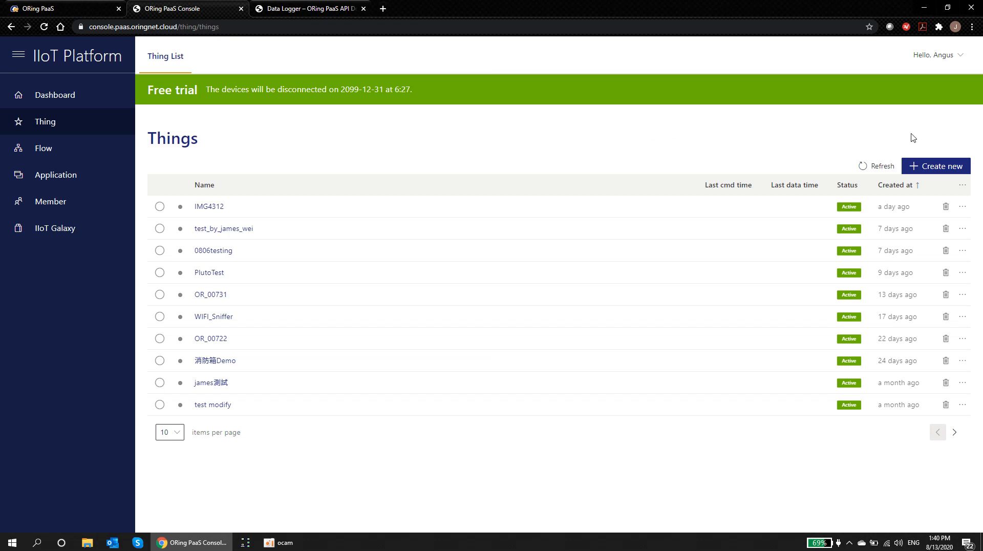
pyautogui.click(931, 170)
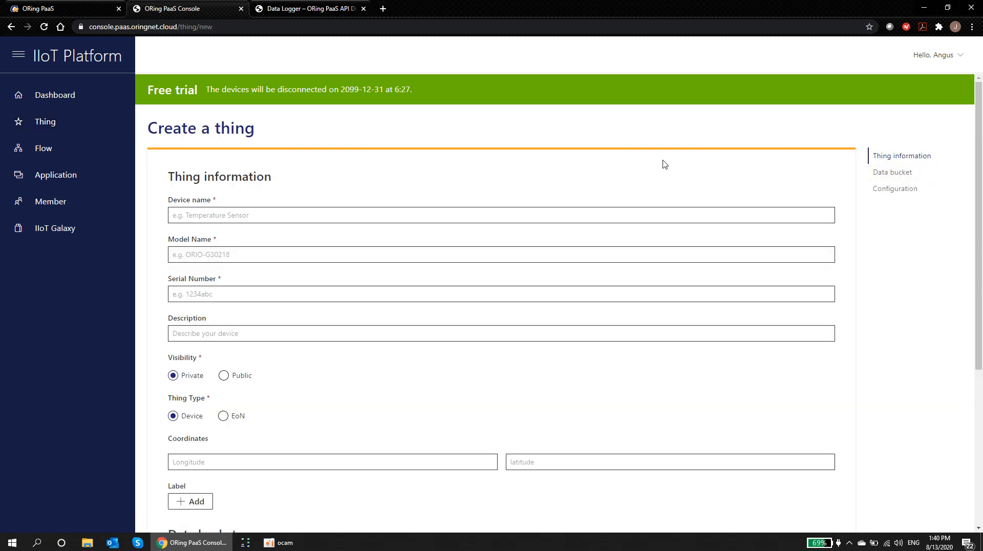
# Step: Enter device name IMG-4312D-Demo and model name IMG-4312D
pyautogui.click(243, 215)
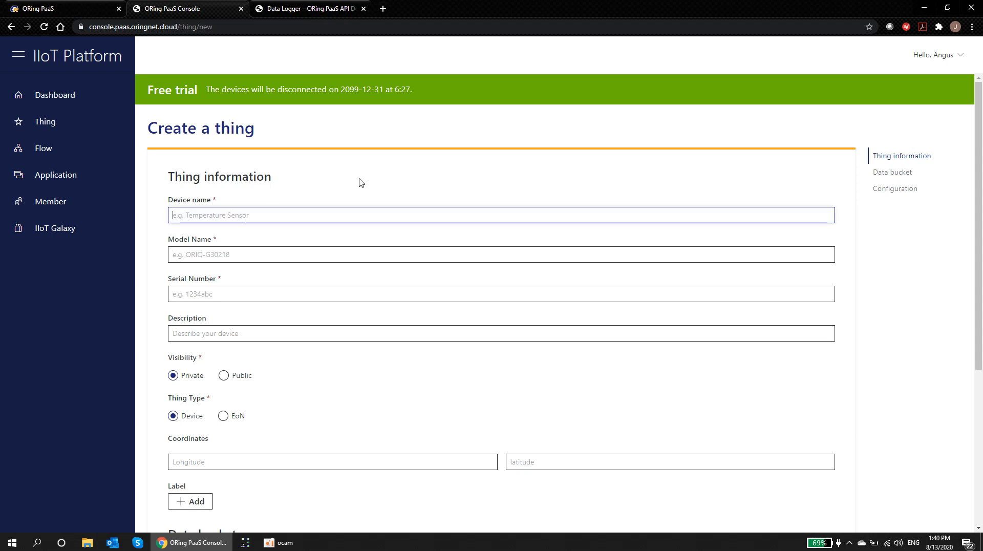
pyautogui.write('IMG-')
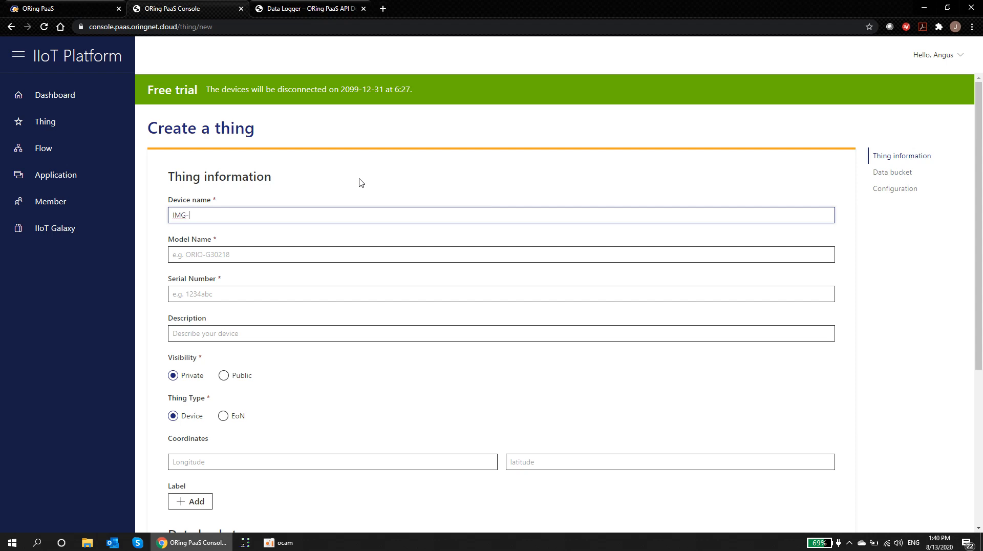
pyautogui.write('4312D-Demo')
pyautogui.click(279, 259)
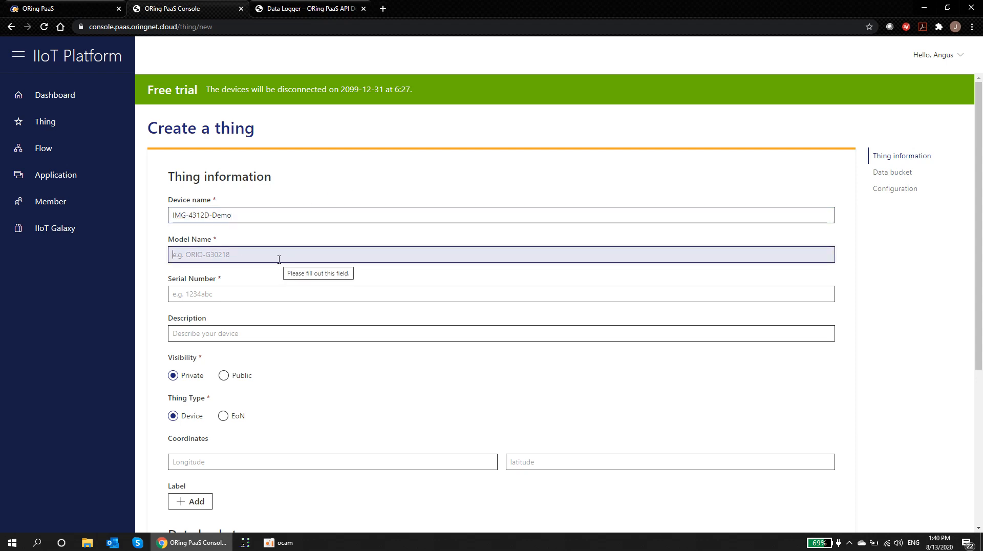
pyautogui.write('IMG')
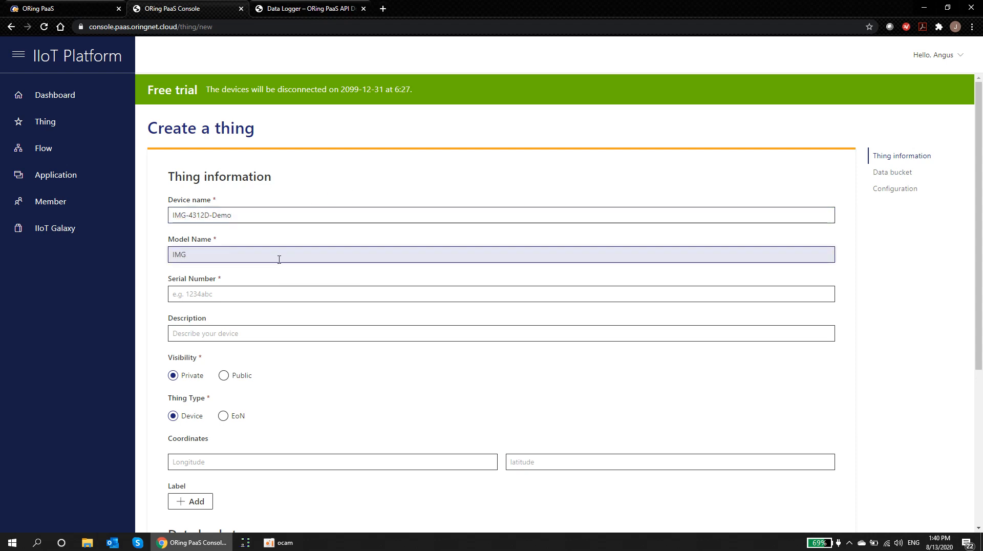
pyautogui.write('-4312D')
pyautogui.click(195, 292)
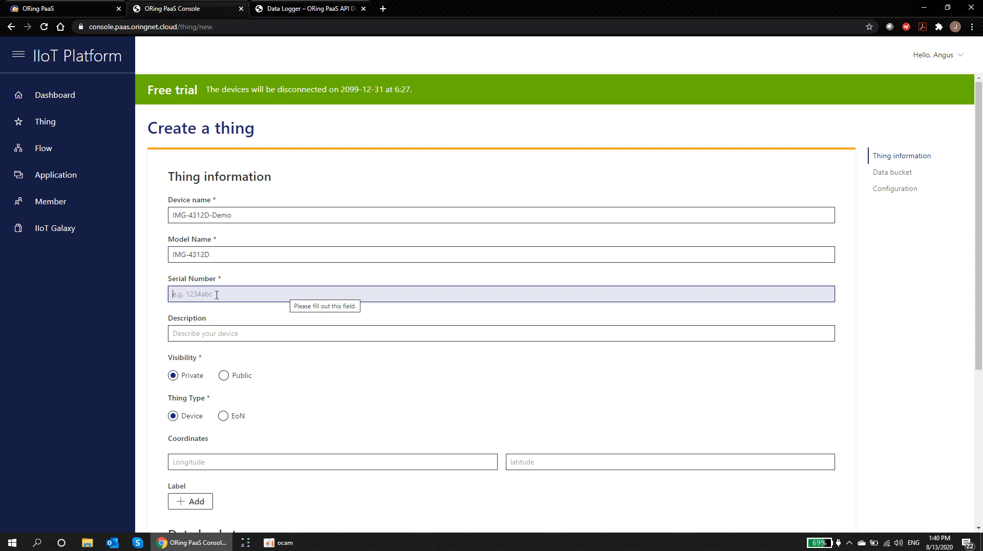
pyautogui.write('123')
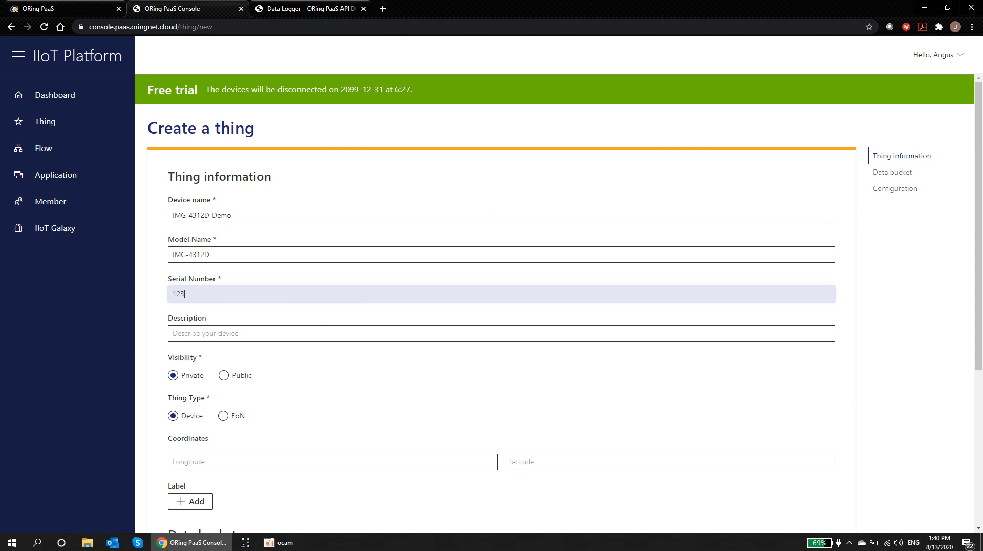
pyautogui.write('4567890')
pyautogui.click(214, 335)
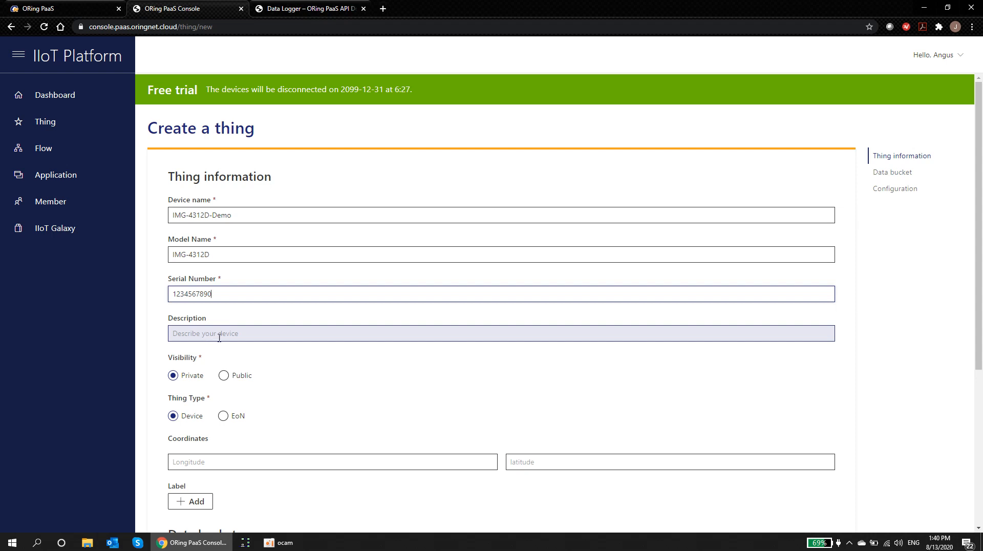
pyautogui.click(219, 334)
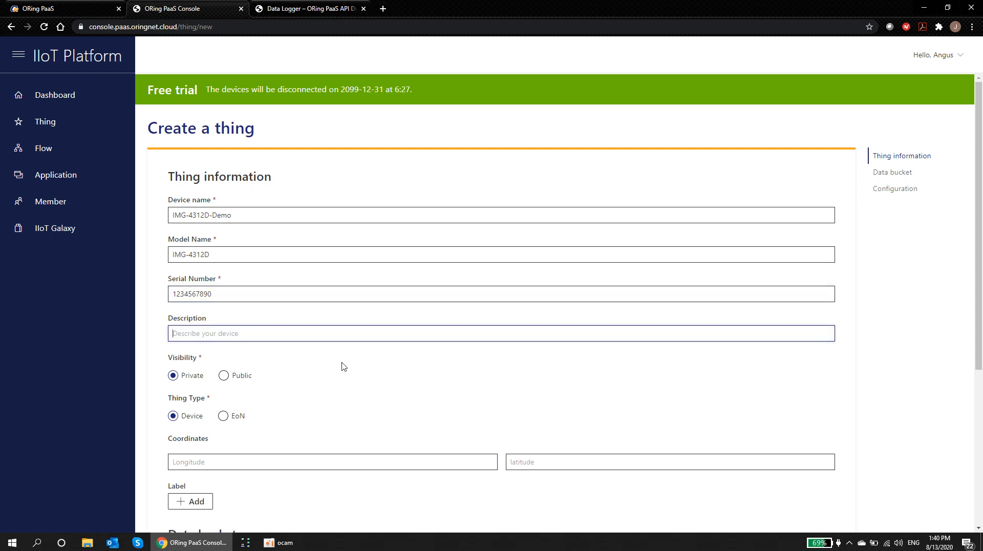
pyautogui.write('This is our demo ddev')
pyautogui.press('BackSpace')
pyautogui.write('evice')
pyautogui.scroll(-2, 343, 367)
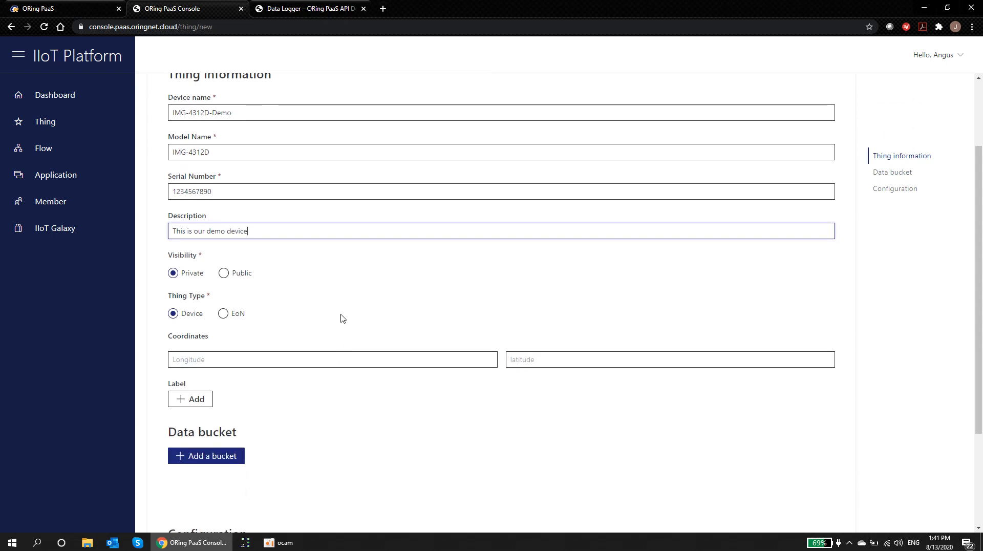
pyautogui.scroll(-1, 343, 318)
pyautogui.scroll(-1, 336, 336)
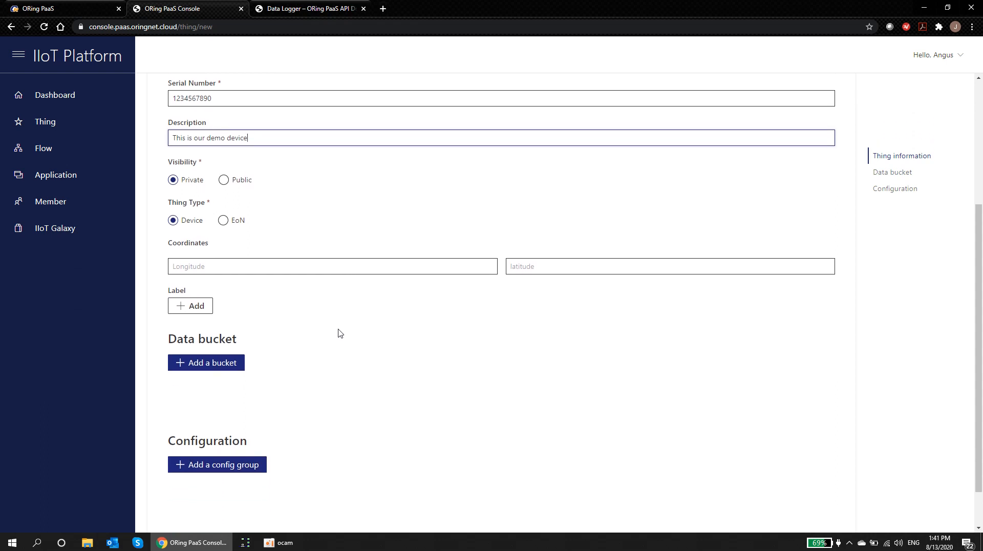
# Step: Add a data bucket with Identity 'sensors' to the thing
pyautogui.scroll(-1, 322, 316)
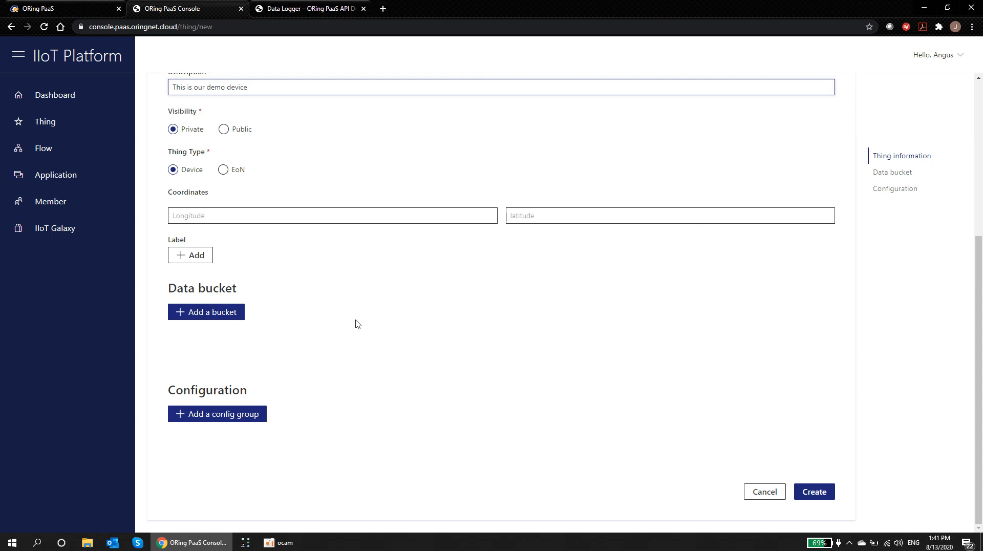
pyautogui.click(183, 318)
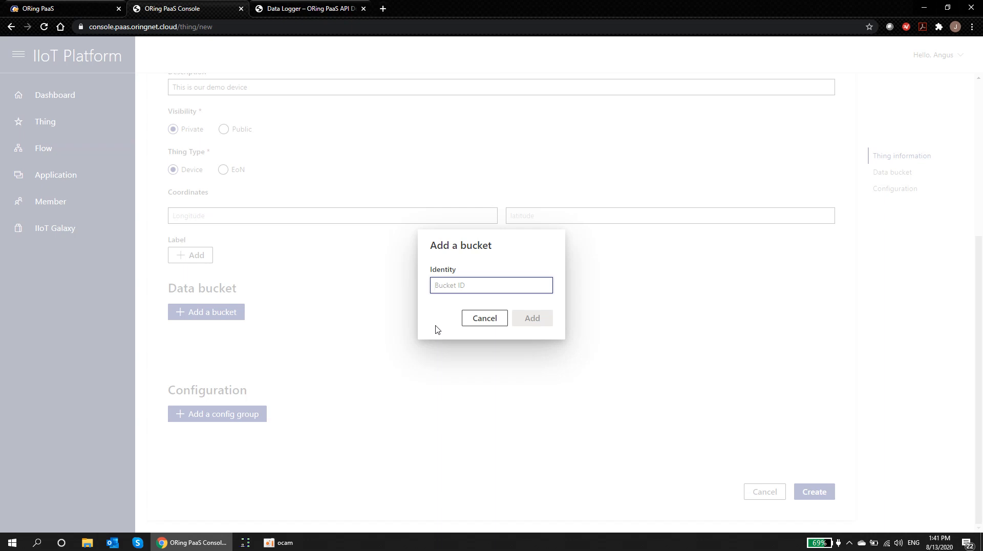
pyautogui.write('se')
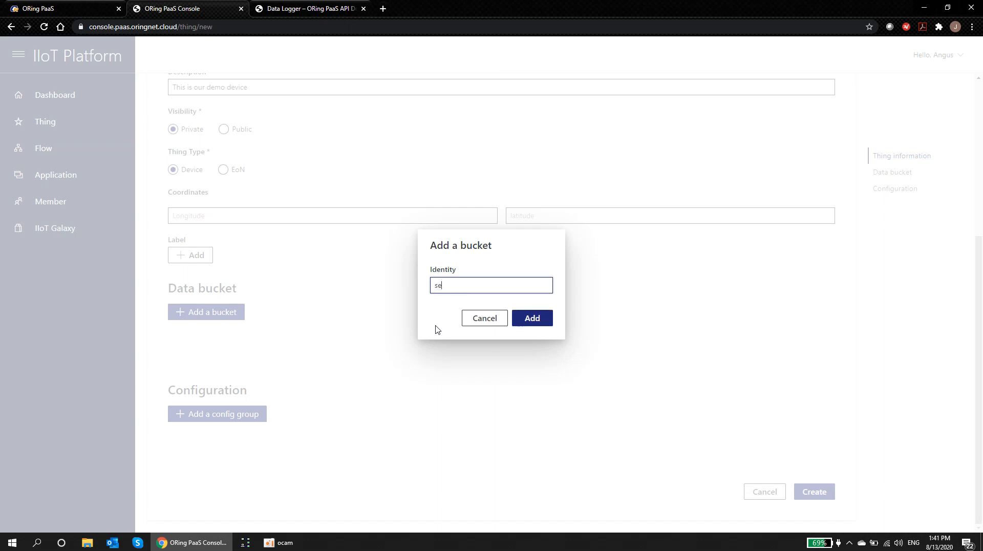
pyautogui.write('nsors')
pyautogui.click(532, 318)
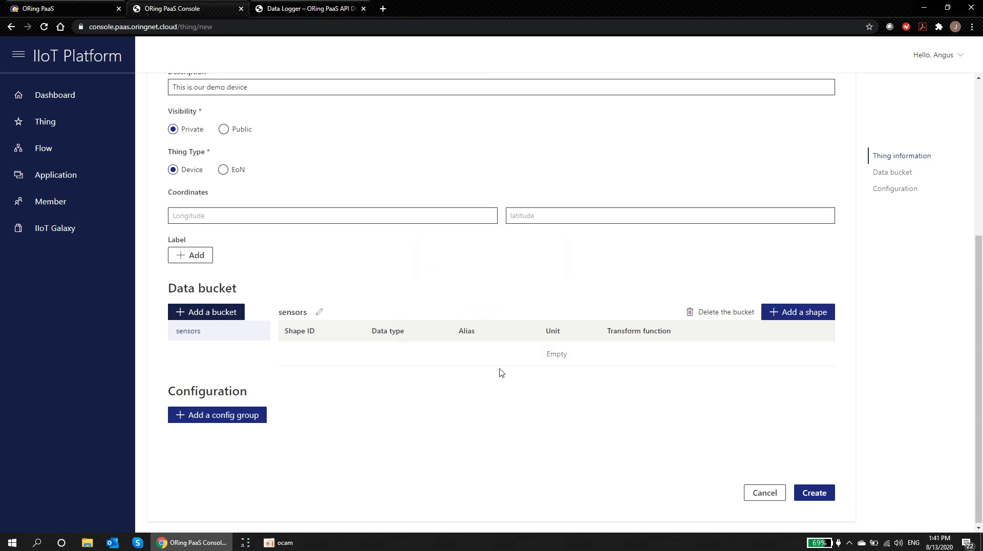
# Step: Add shape 'temp' to sensors with alias Temperature, Integer value type and unit C
pyautogui.click(788, 313)
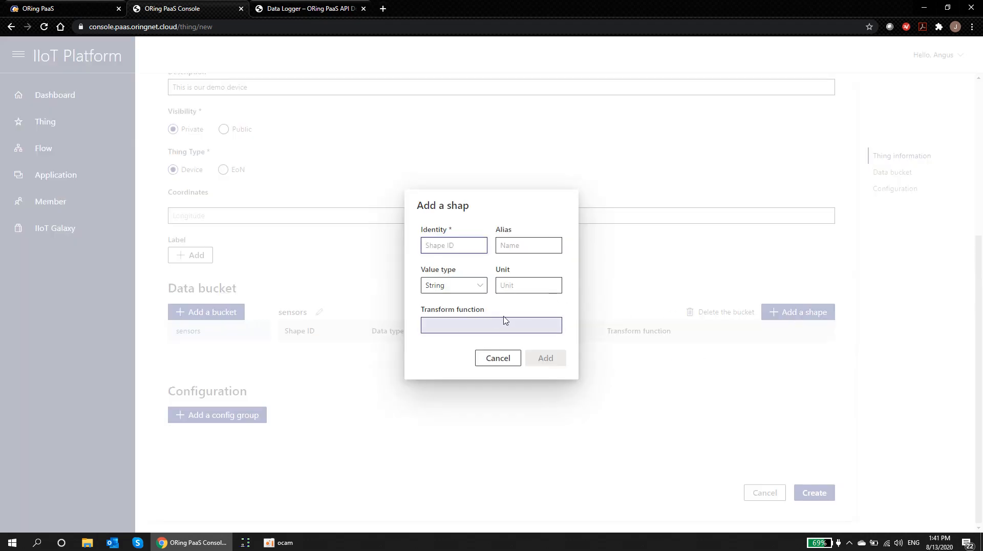
pyautogui.write('temp')
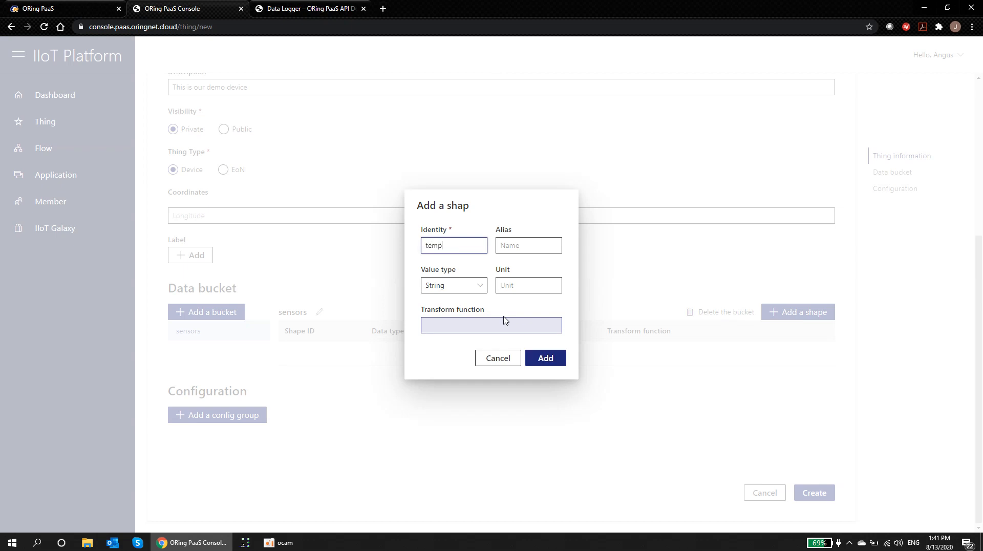
pyautogui.press('Tab')
pyautogui.write('Temperature')
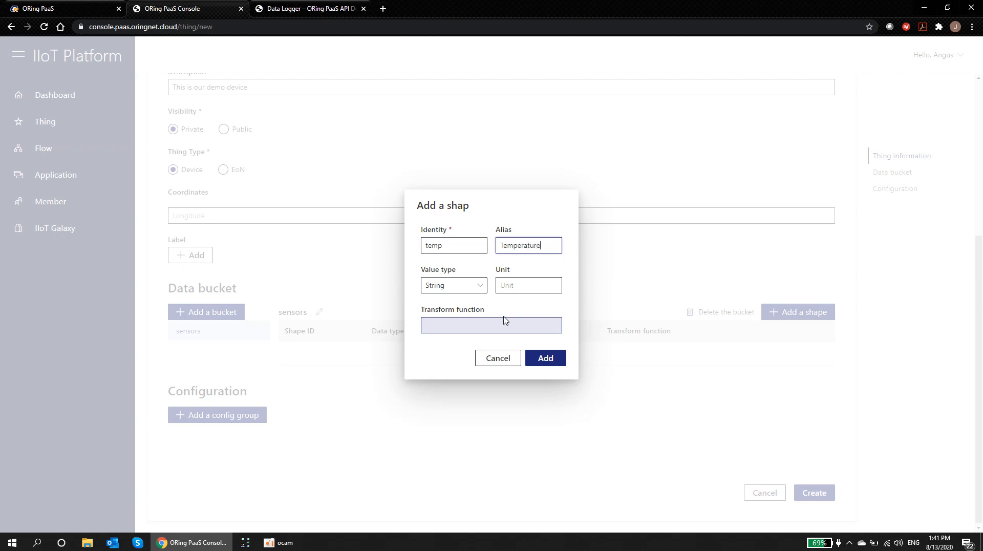
pyautogui.click(478, 288)
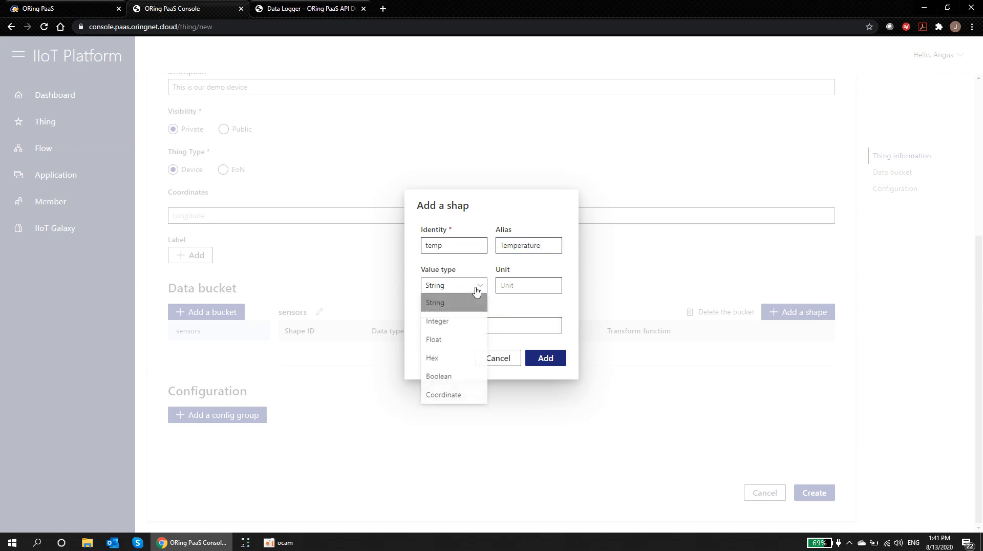
pyautogui.click(455, 321)
pyautogui.click(518, 286)
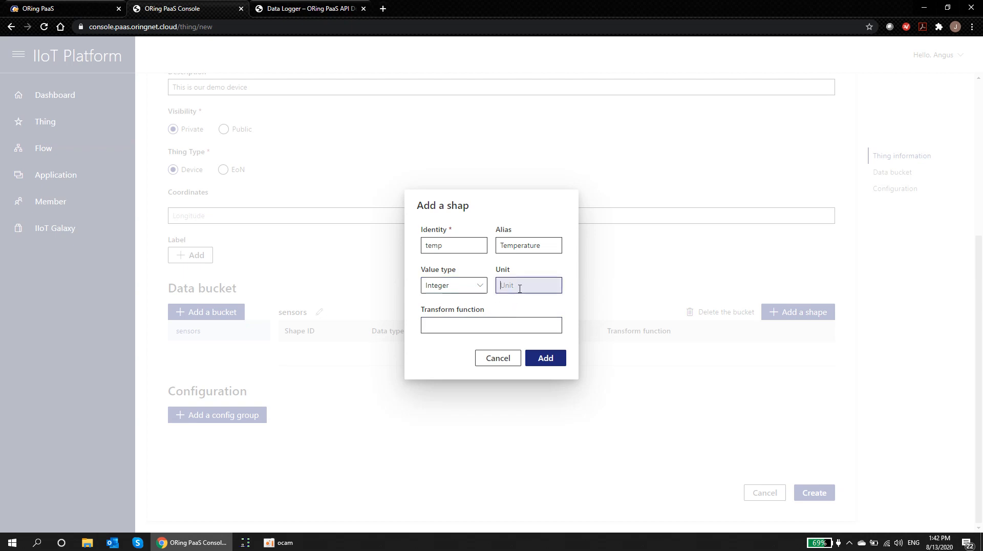
pyautogui.write('C')
pyautogui.click(545, 360)
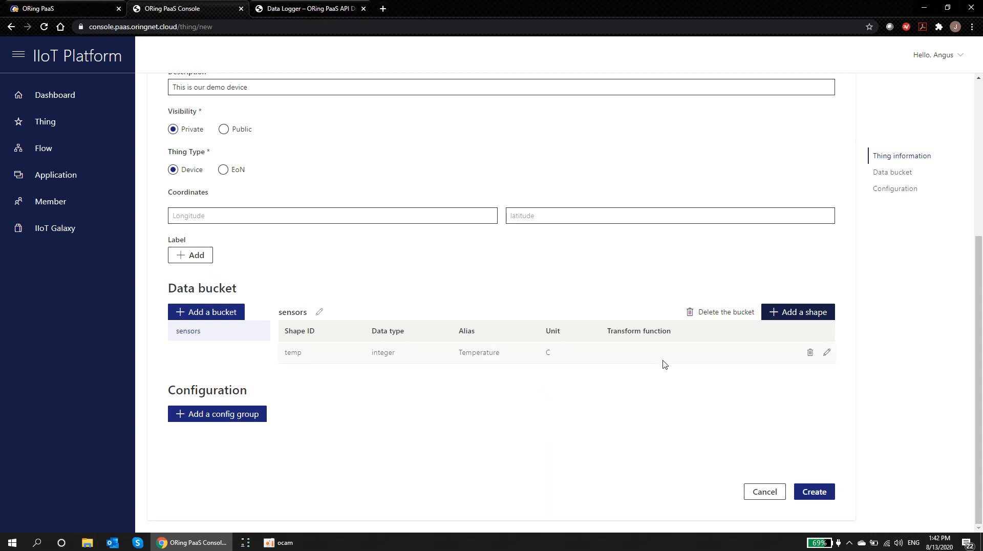
# Step: Create the IMG-4312D-Demo thing and review its Identity, Secret and Client ID values
pyautogui.click(814, 492)
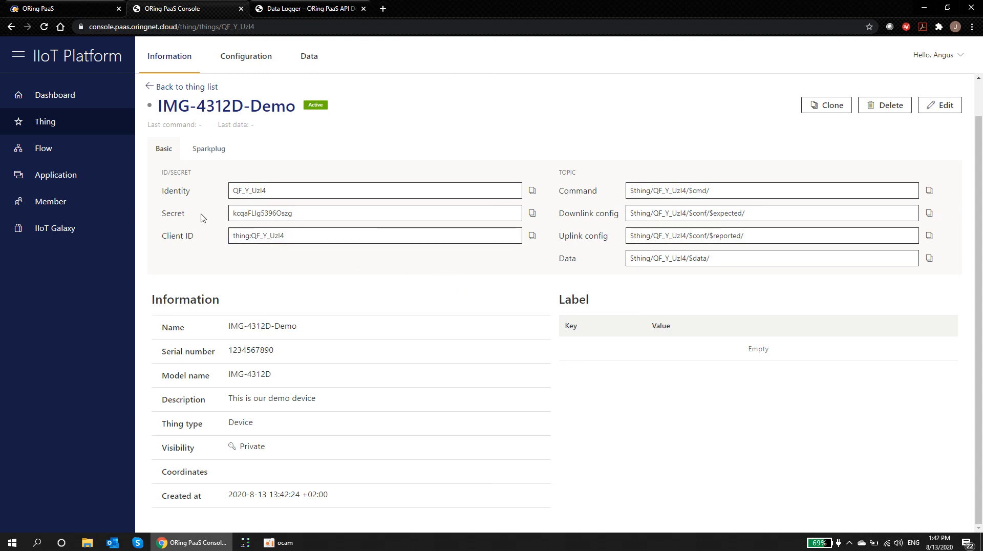
pyautogui.moveTo(181, 191); pyautogui.dragTo(193, 192)
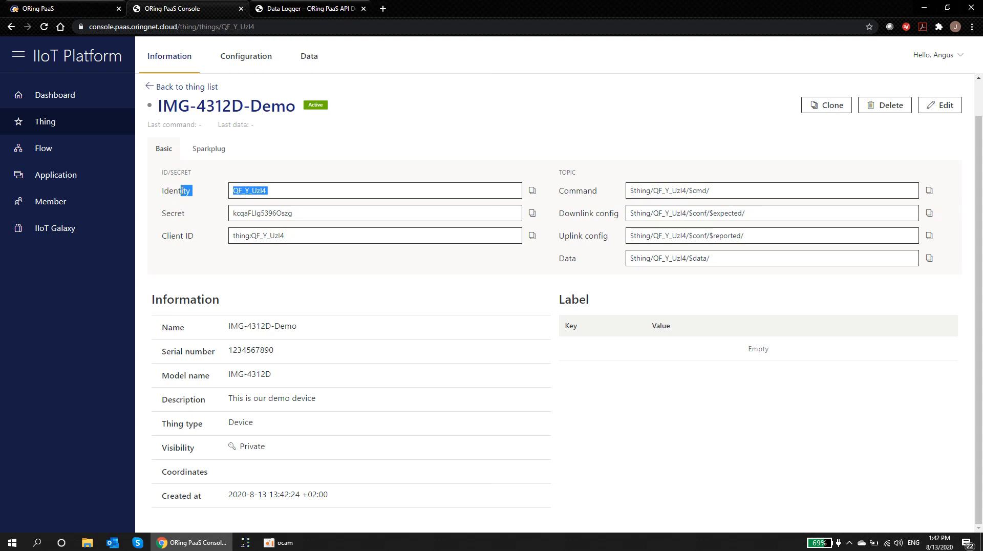
pyautogui.doubleClick(176, 213)
pyautogui.moveTo(162, 235); pyautogui.dragTo(189, 234)
pyautogui.click(201, 240)
# Step: Copy the thing's Client ID and look over its Information details
pyautogui.click(534, 237)
pyautogui.moveTo(152, 301); pyautogui.dragTo(334, 499)
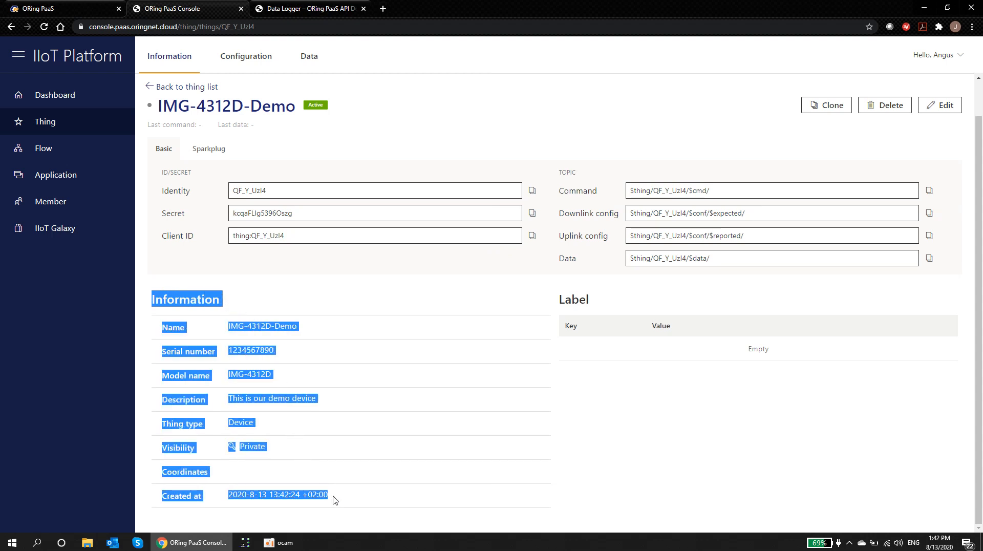
pyautogui.click(333, 465)
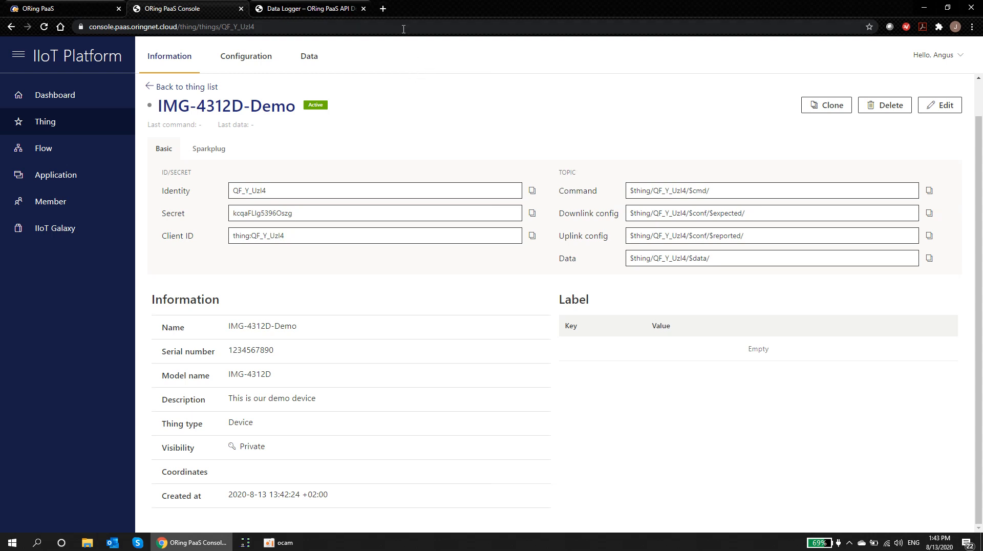
# Step: Load the router's login page at 192.168.10.1 in a new browser tab
pyautogui.click(385, 11)
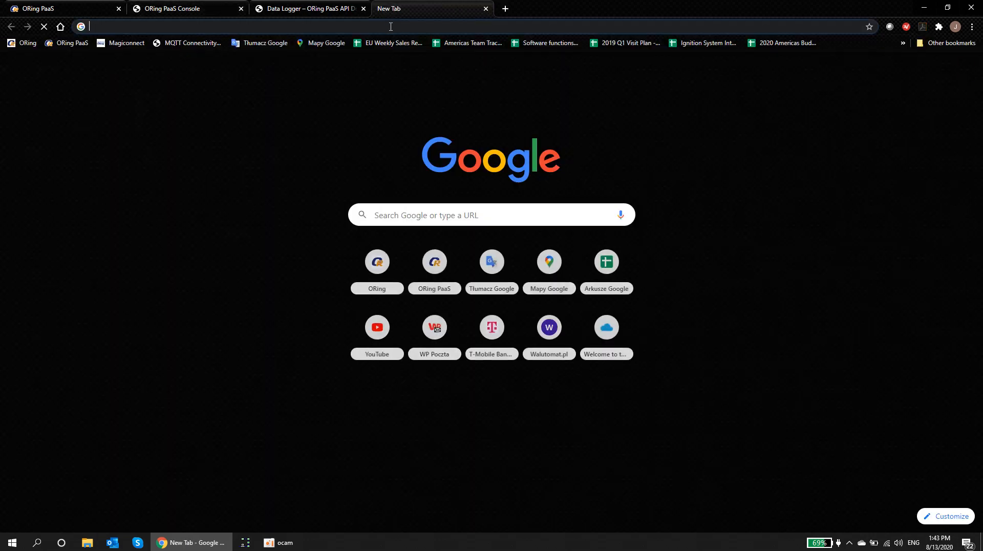
pyautogui.click(390, 28)
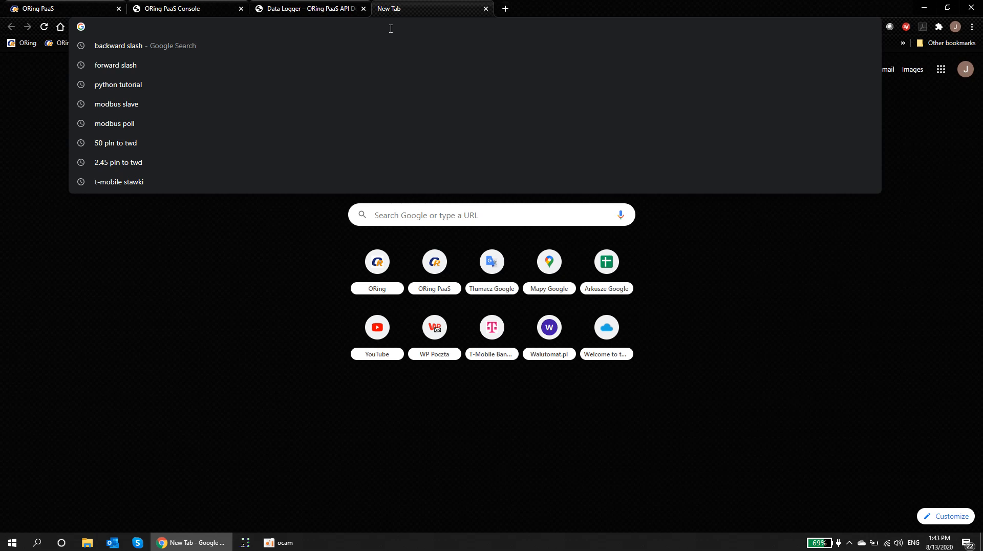
pyautogui.write('192')
pyautogui.press('Right')
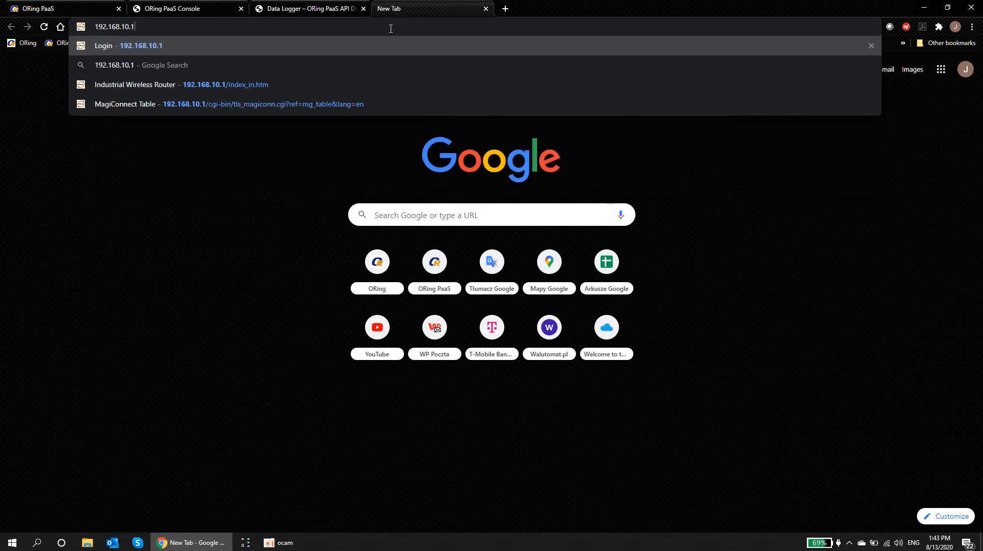
pyautogui.press('Return')
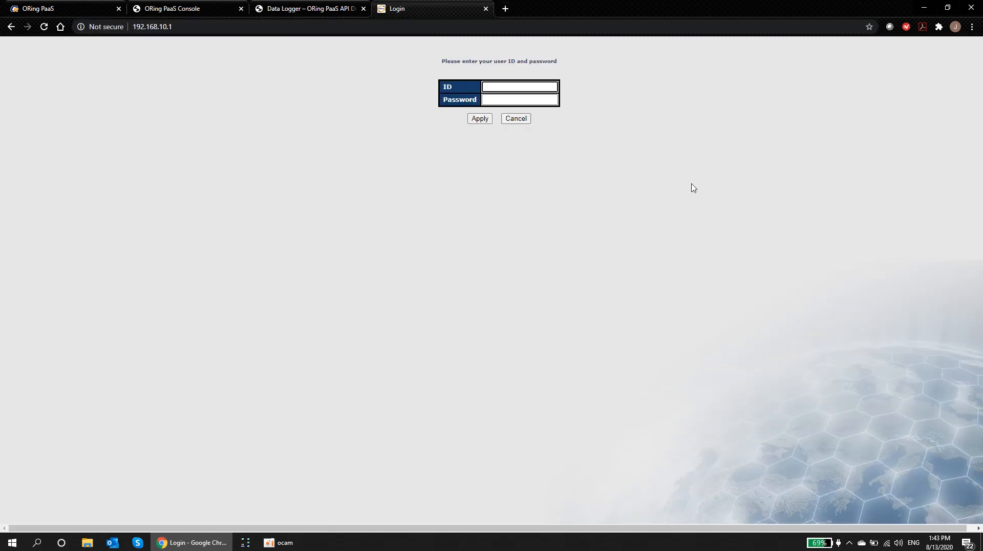
# Step: Log in as admin with the router password and dismiss Chrome's password warning
pyautogui.write('admin')
pyautogui.press('Tab')
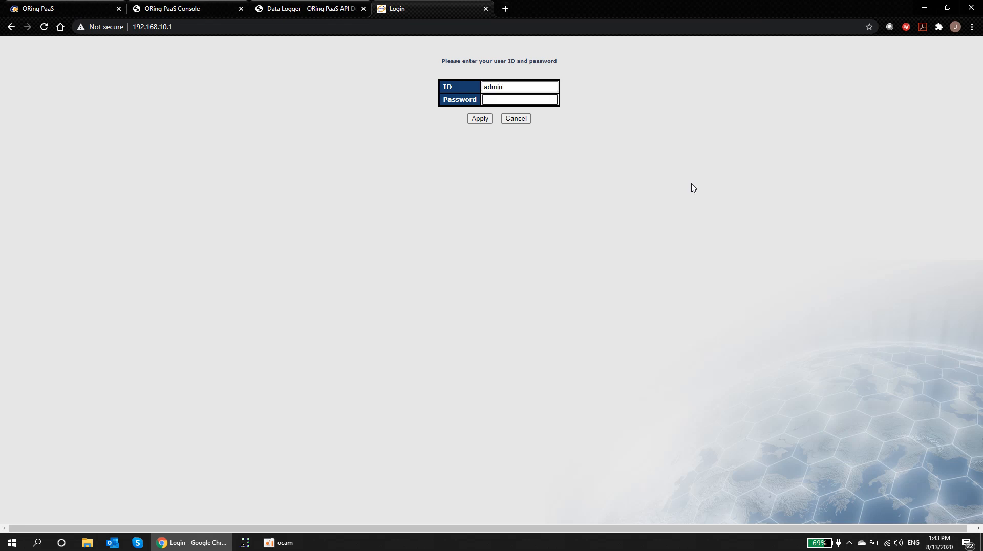
pyautogui.write('•••••')
pyautogui.click(482, 121)
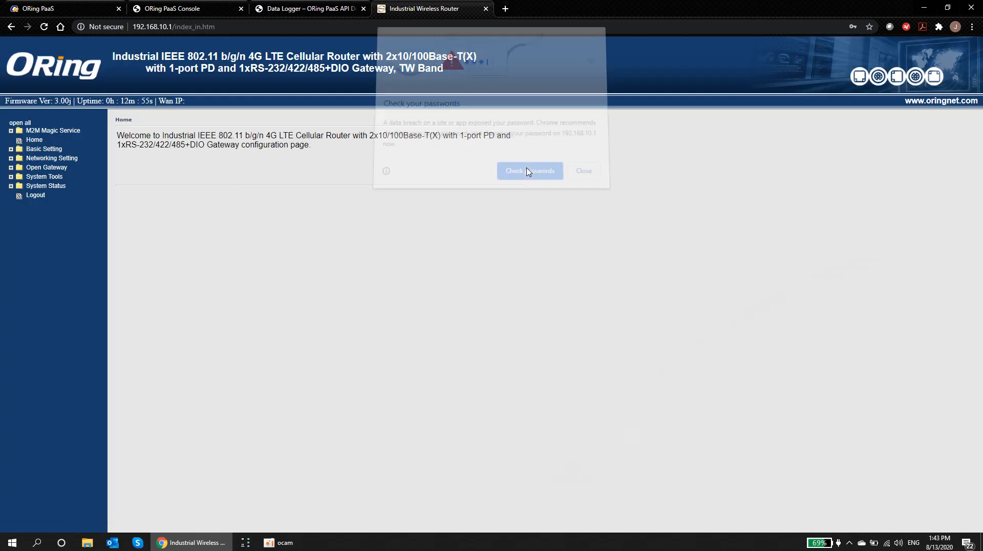
pyautogui.click(582, 175)
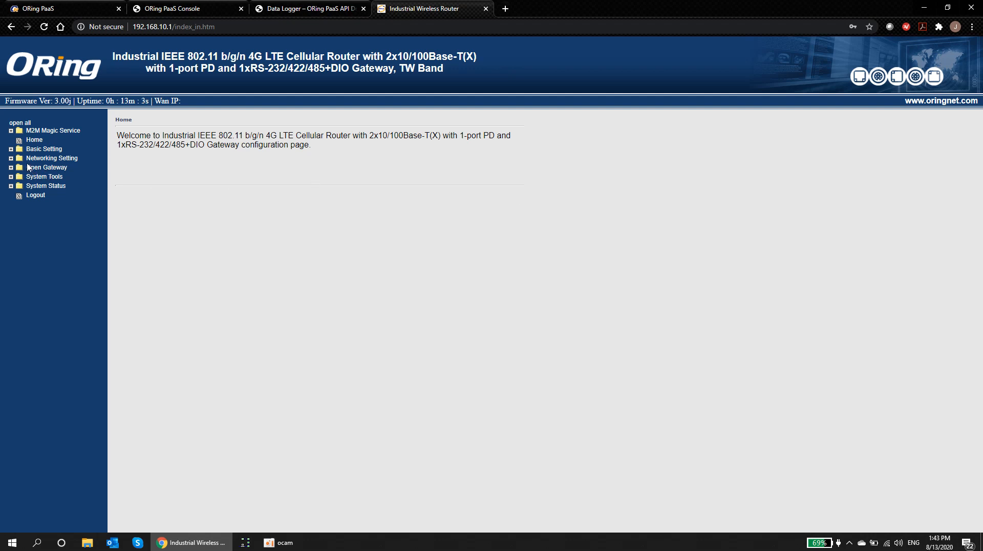
# Step: Preview the Cellular WAN options (APN, SIM1, SIM2), then set WAN connection type to Wireless Client
pyautogui.click(19, 149)
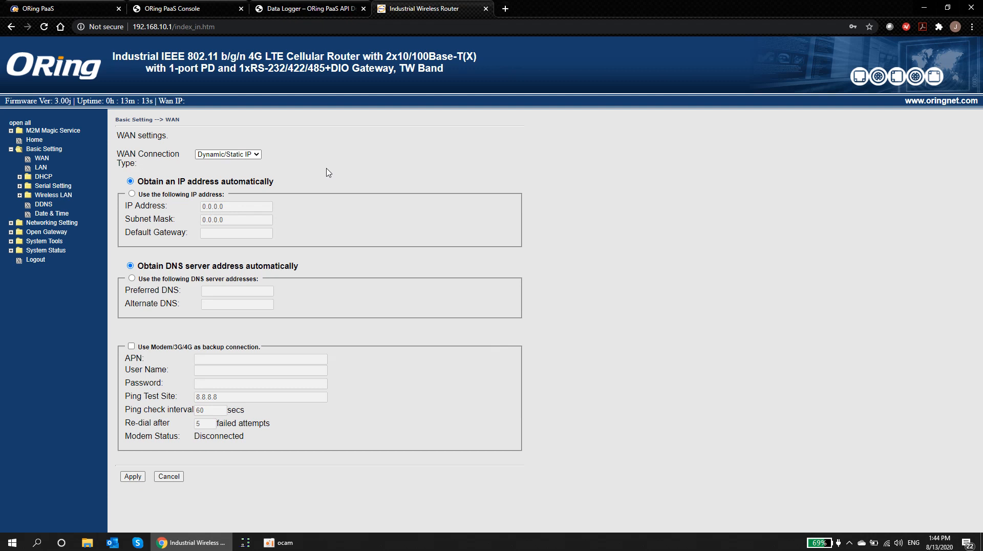
pyautogui.click(258, 156)
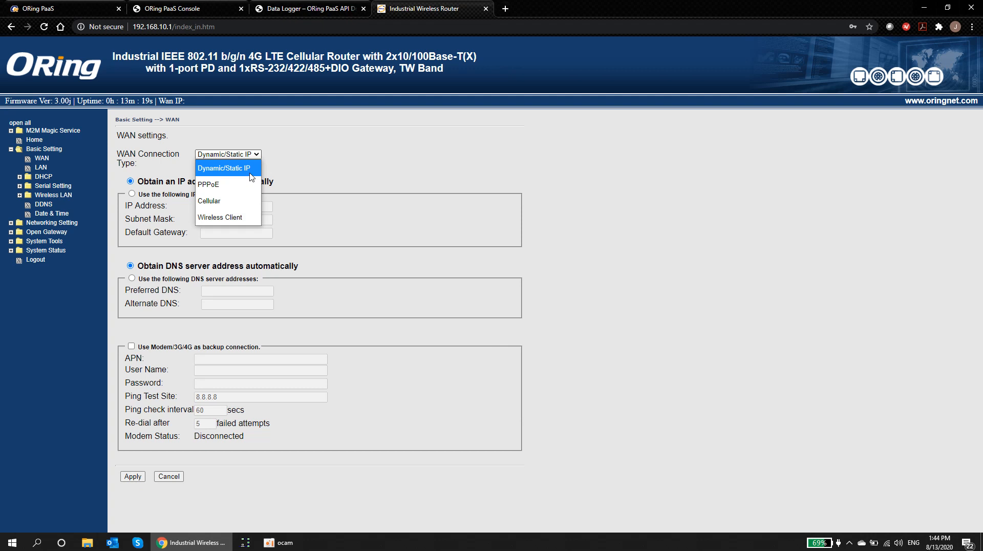
pyautogui.click(233, 204)
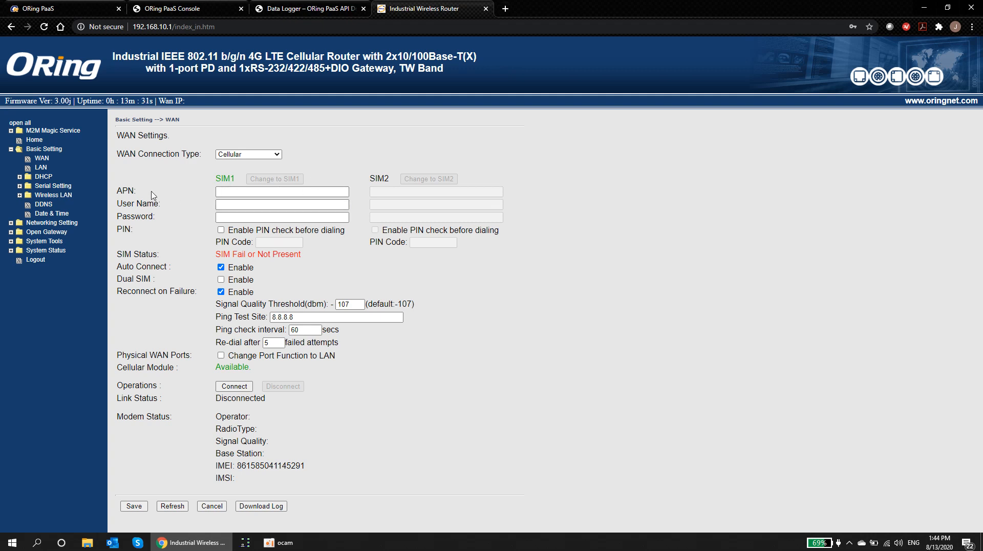
pyautogui.moveTo(118, 194); pyautogui.dragTo(139, 195)
pyautogui.doubleClick(249, 184)
pyautogui.moveTo(372, 178); pyautogui.dragTo(390, 179)
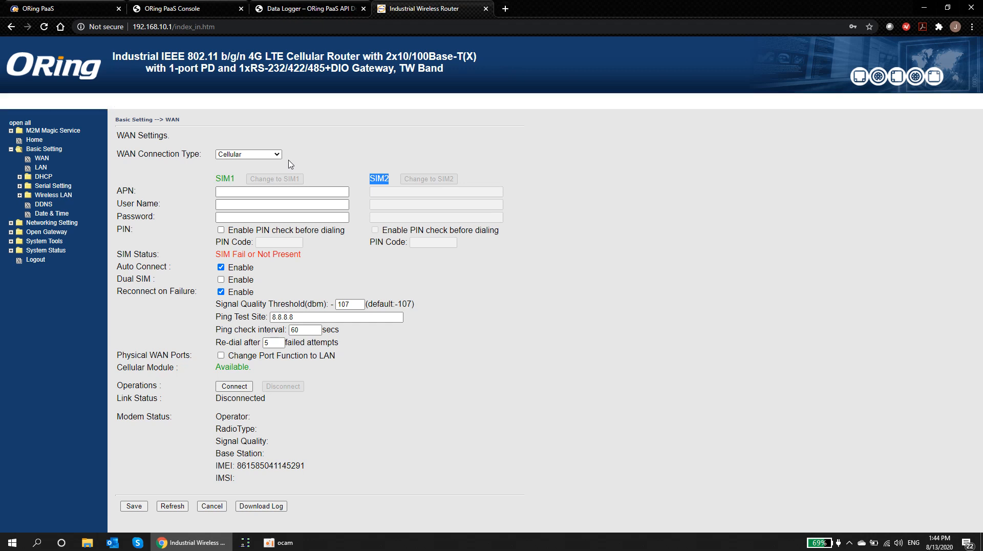
pyautogui.click(272, 155)
pyautogui.click(252, 219)
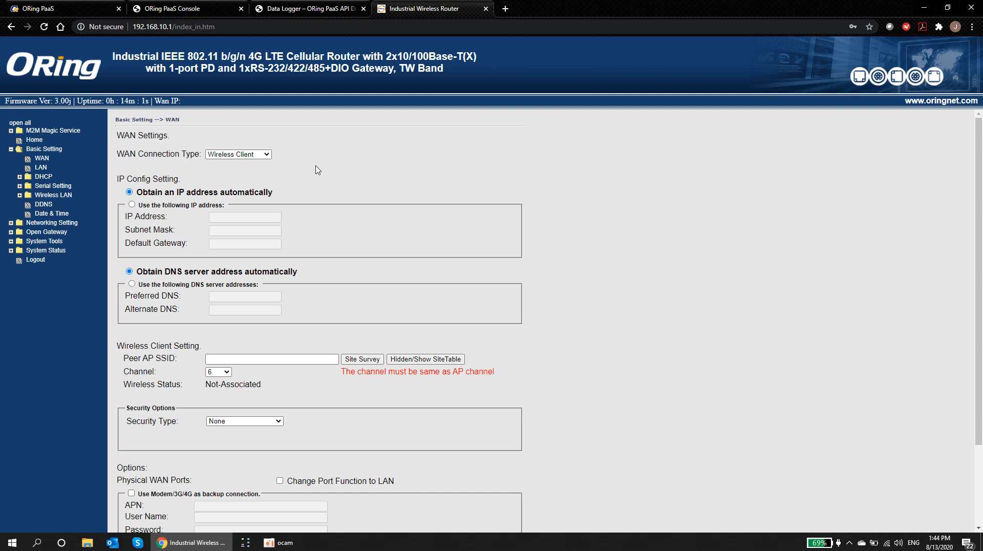
# Step: Run a site survey and pick MiJnet24 on channel 5 as the peer access point
pyautogui.scroll(-2, 317, 170)
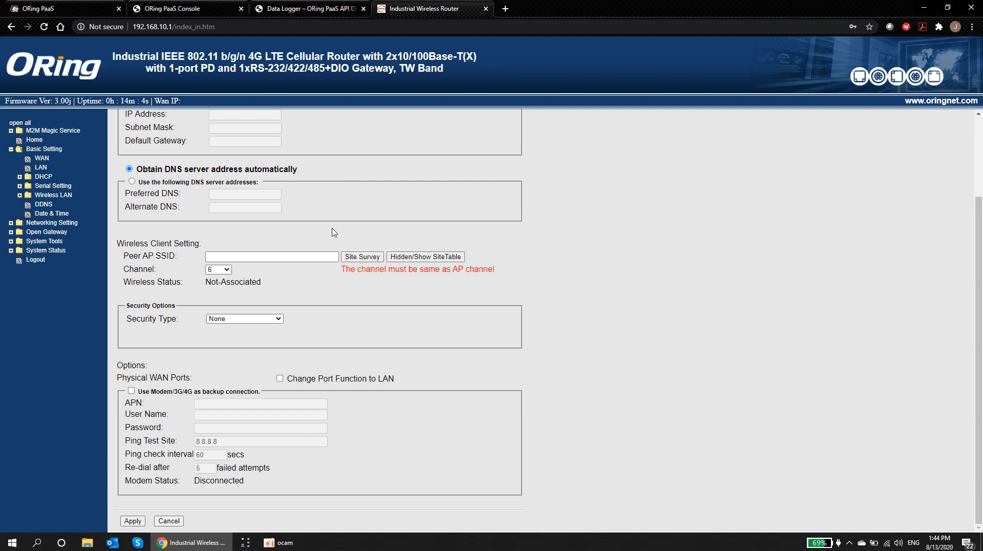
pyautogui.click(355, 259)
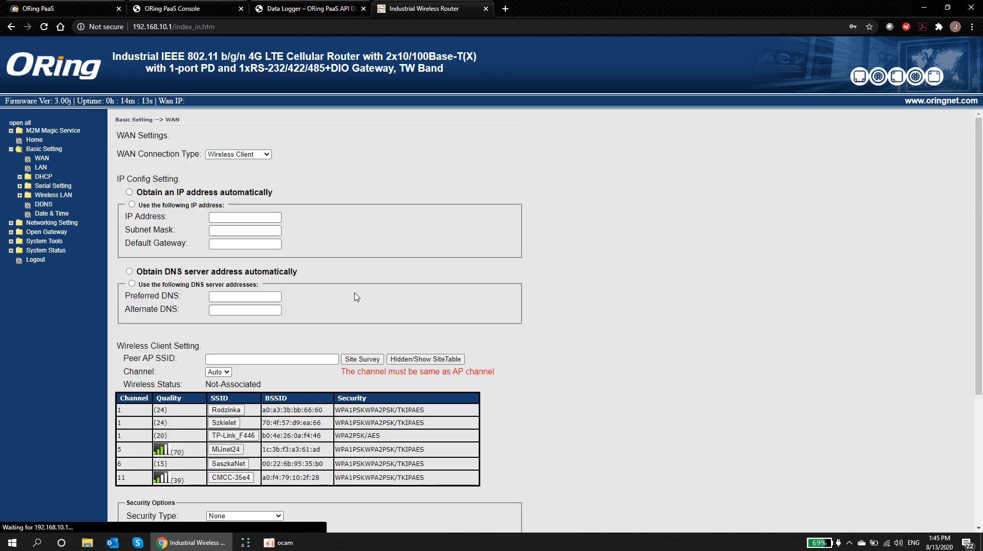
pyautogui.scroll(-1, 348, 282)
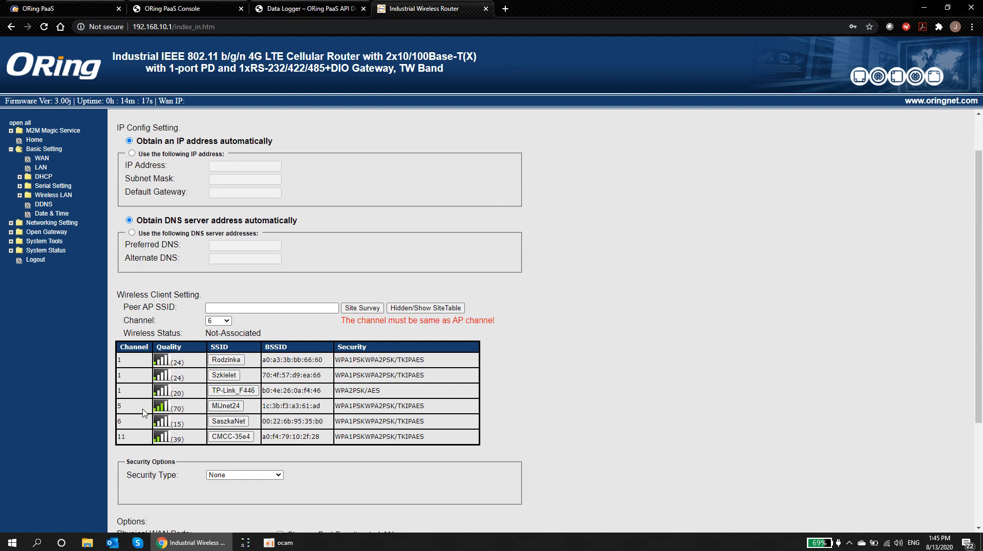
pyautogui.doubleClick(120, 407)
pyautogui.moveTo(336, 408); pyautogui.dragTo(428, 411)
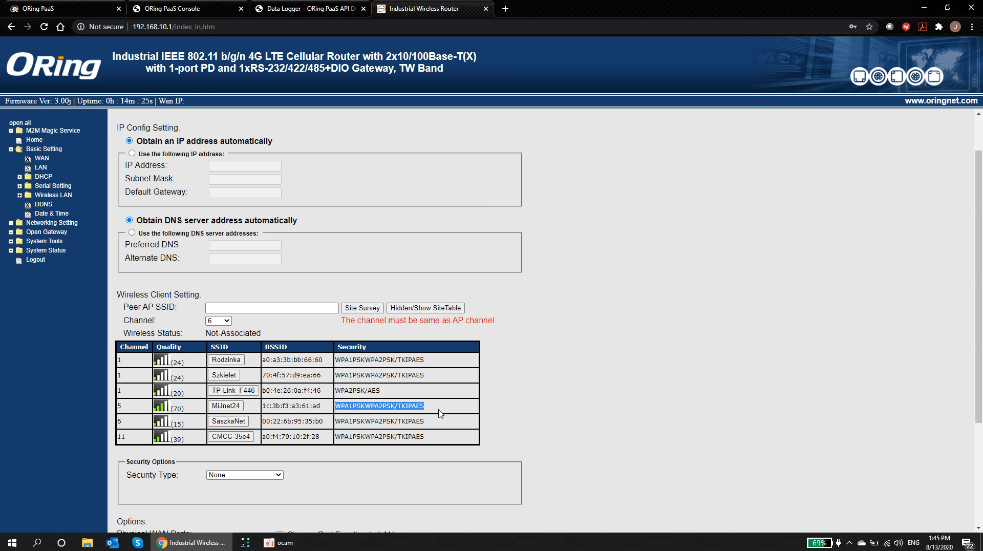
pyautogui.click(225, 406)
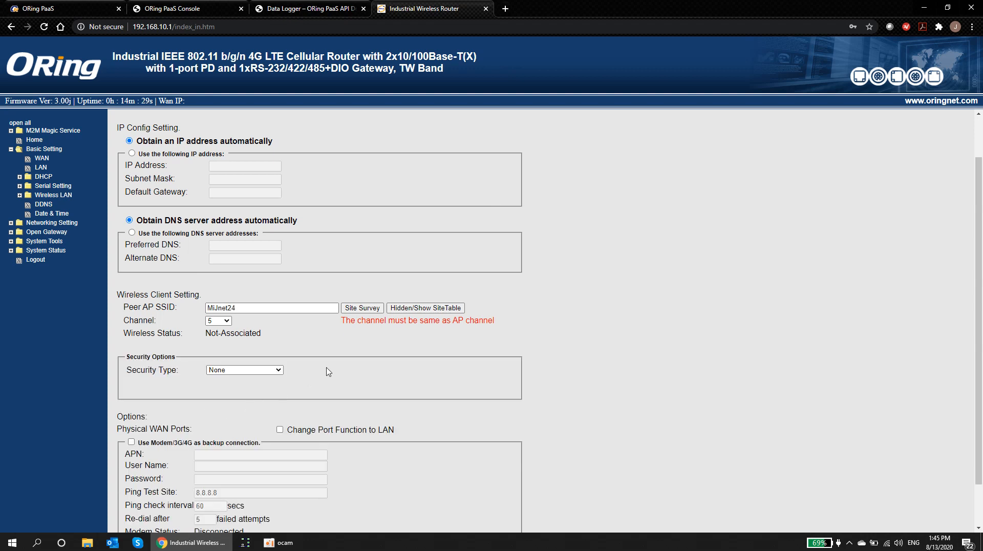
# Step: Set security to WPA/WPA2 Personal with WPA2PSK and AES, and enter the shared key
pyautogui.click(274, 370)
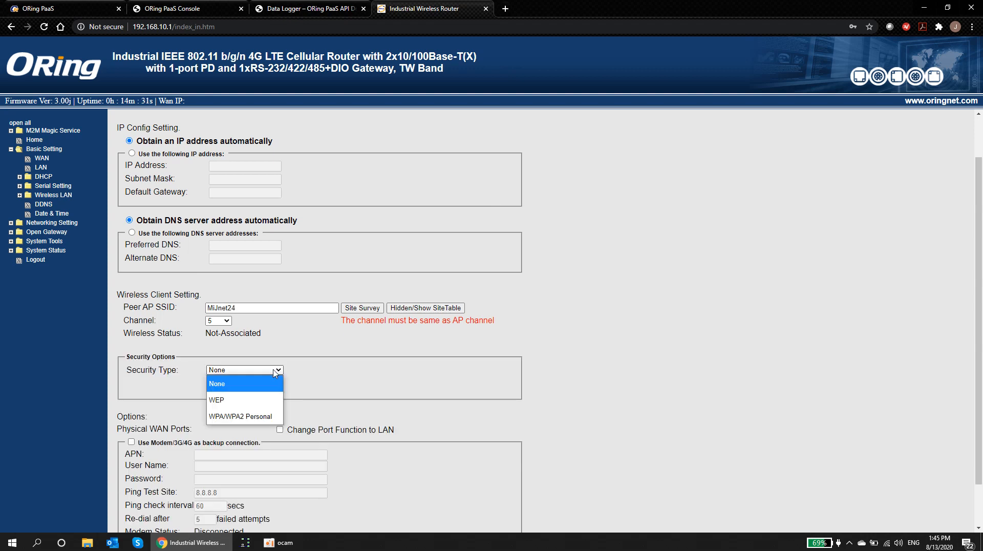
pyautogui.click(263, 416)
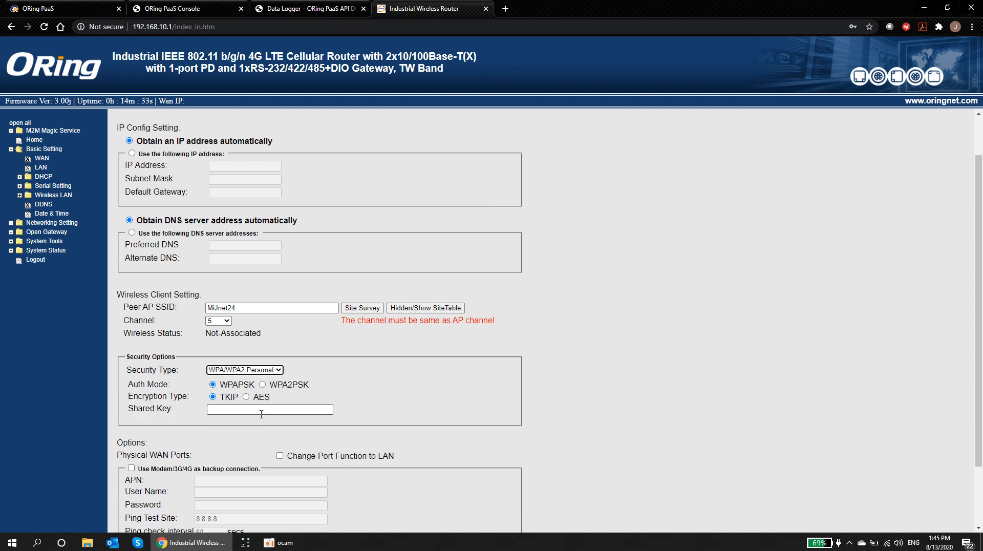
pyautogui.click(262, 385)
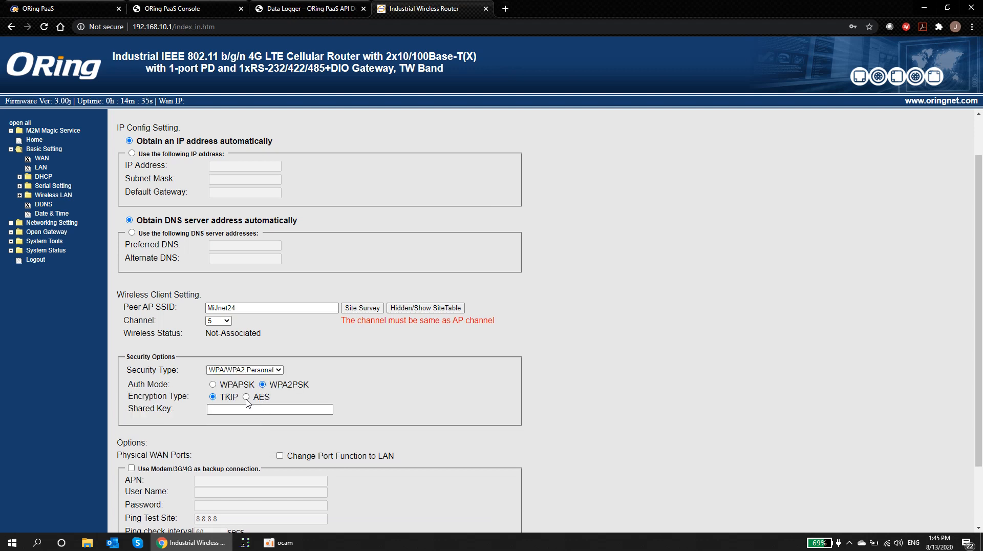
pyautogui.click(246, 409)
pyautogui.write('••')
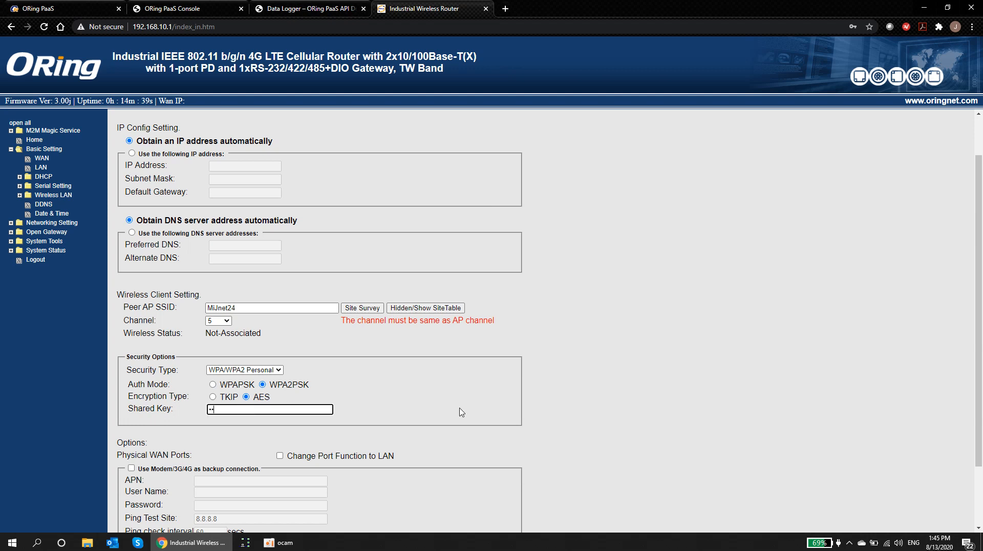
pyautogui.write('••••••••')
pyautogui.scroll(-2, 417, 387)
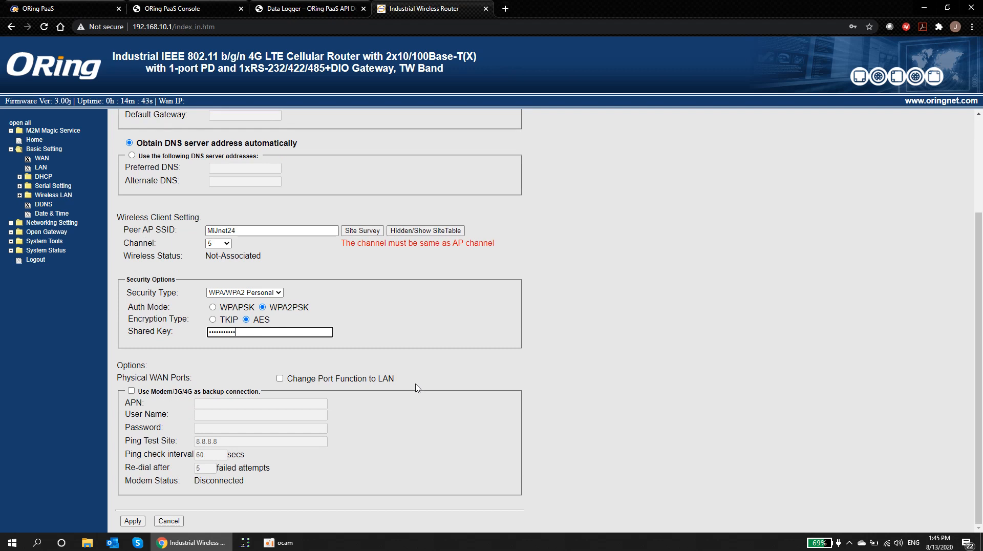
# Step: Apply the wireless client settings and confirm 'associated' status with WAN IP 192.168.0.193
pyautogui.click(134, 521)
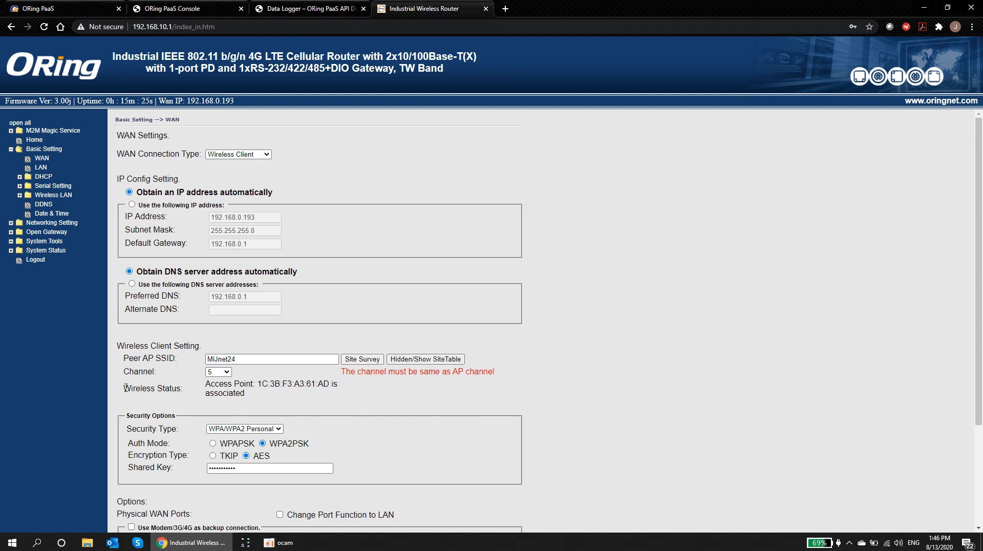
pyautogui.moveTo(123, 388); pyautogui.dragTo(246, 398)
pyautogui.click(246, 398)
pyautogui.moveTo(160, 97); pyautogui.dragTo(236, 123)
pyautogui.click(251, 123)
pyautogui.click(10, 251)
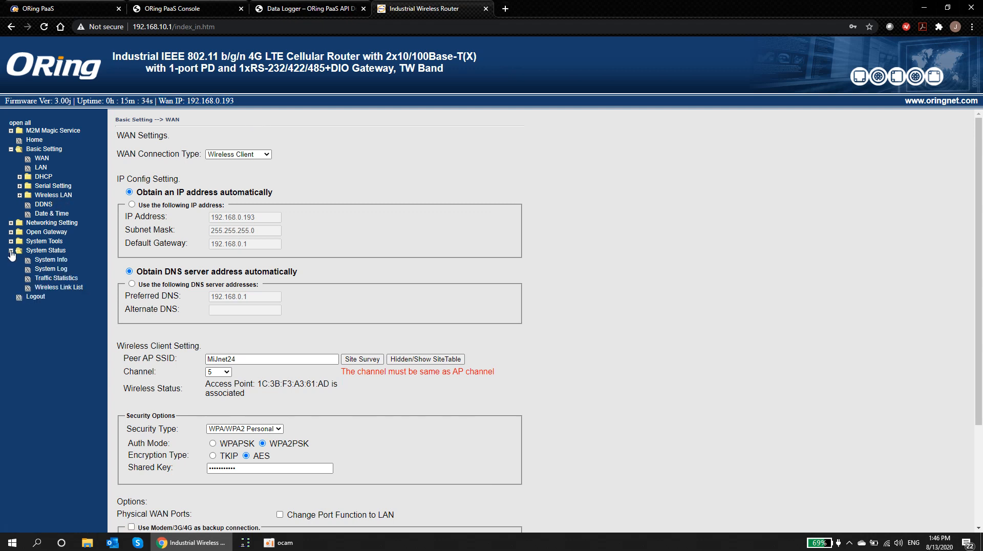
pyautogui.click(51, 260)
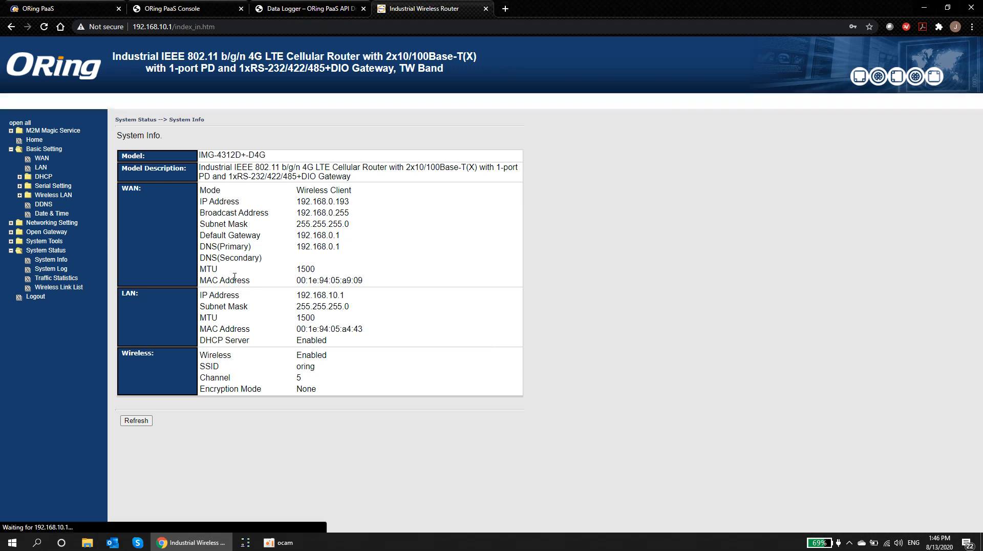
pyautogui.click(11, 241)
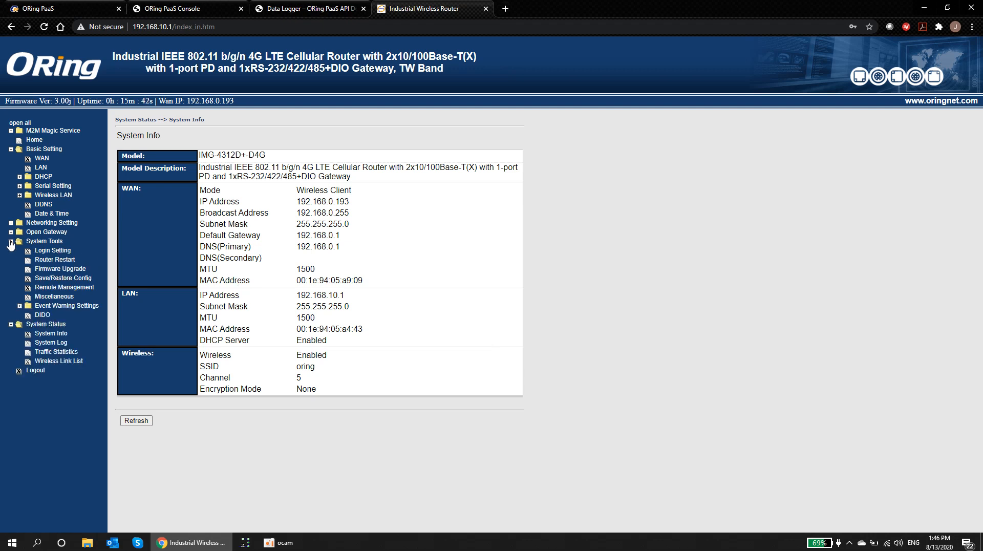
pyautogui.click(44, 297)
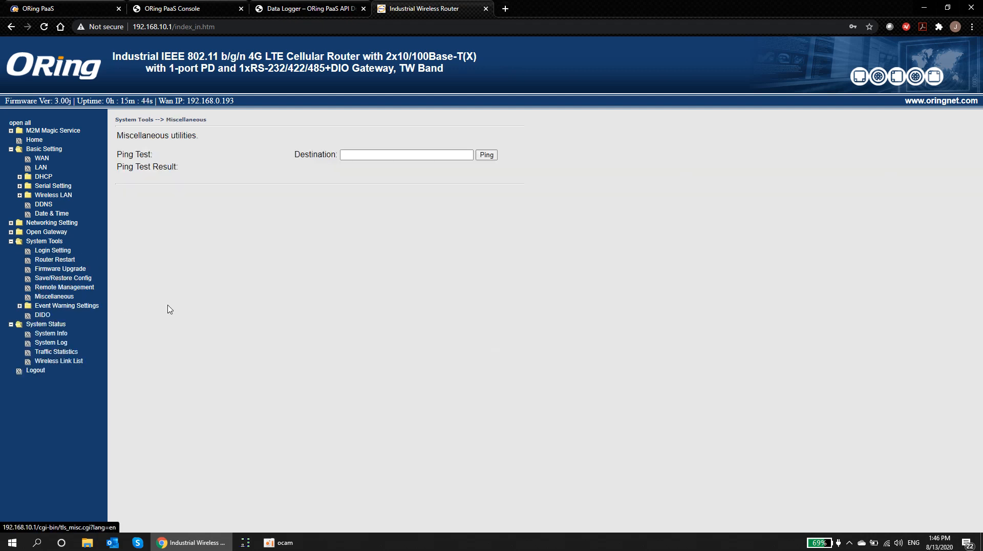
pyautogui.click(348, 155)
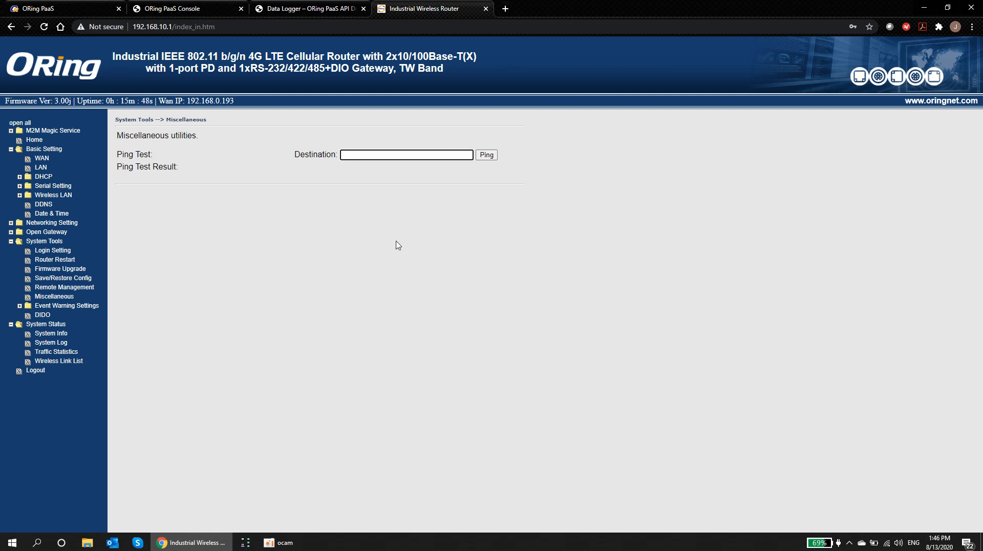
pyautogui.write('www.google.com')
pyautogui.click(487, 154)
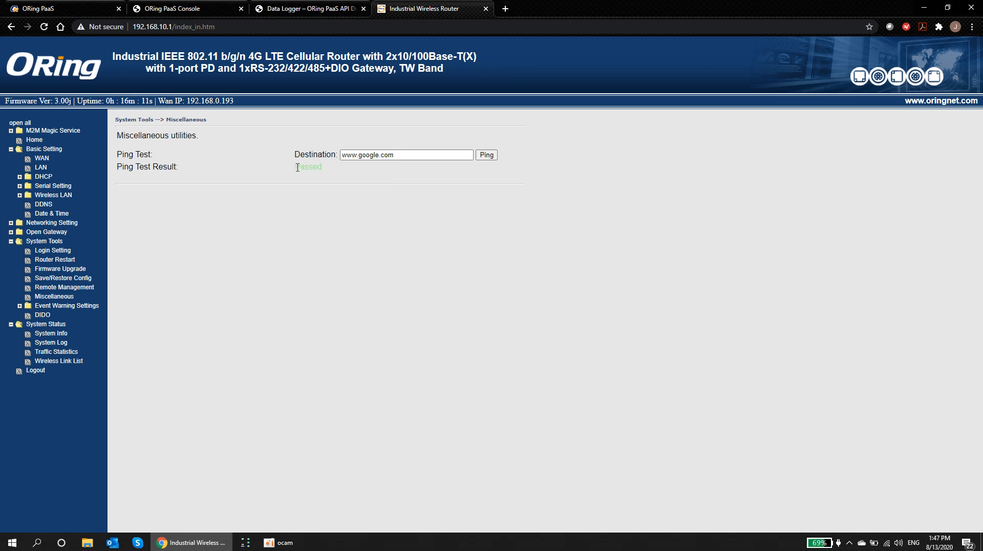
pyautogui.moveTo(297, 168); pyautogui.dragTo(318, 176)
pyautogui.click(333, 188)
# Step: Apply time zone GMT+02:00 in Date & Time and check the updated system time
pyautogui.click(61, 214)
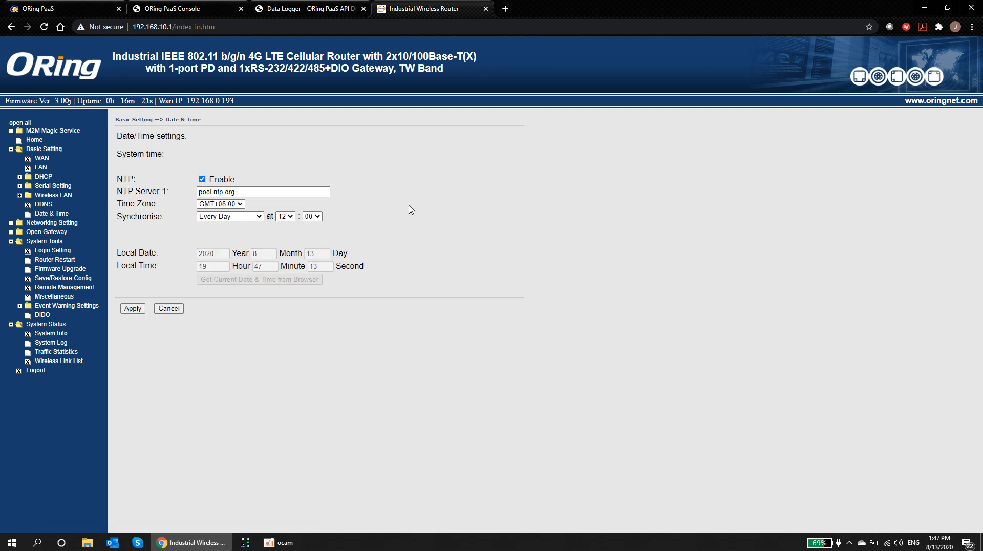
pyautogui.click(236, 207)
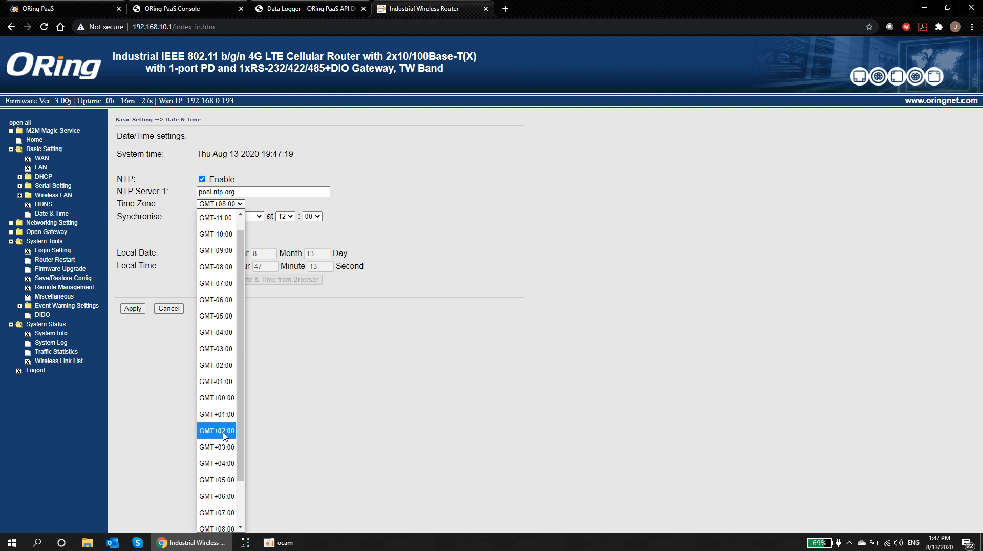
pyautogui.click(218, 433)
pyautogui.click(133, 308)
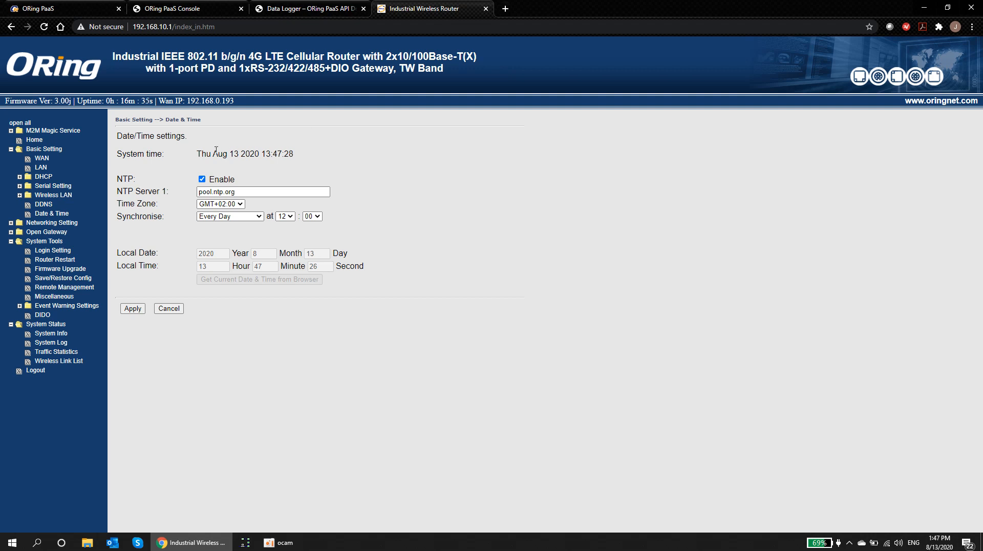
pyautogui.moveTo(196, 154); pyautogui.dragTo(298, 160)
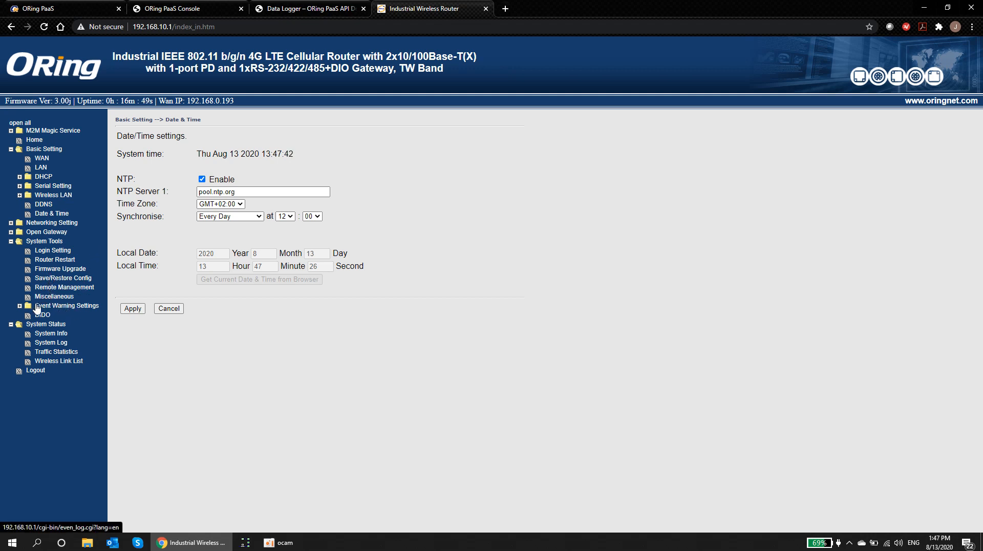
# Step: Show the Login Setting page with the HTTP web protocol on port 80
pyautogui.click(37, 250)
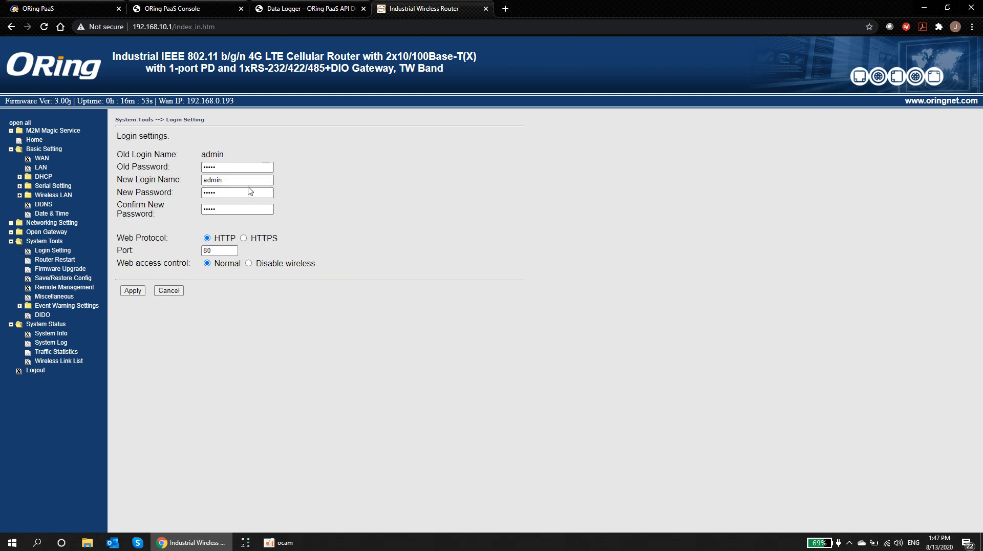
pyautogui.moveTo(233, 168)
# Step: Enable every option on the System Log page and save to list the log entries
pyautogui.click(60, 347)
pyautogui.click(212, 226)
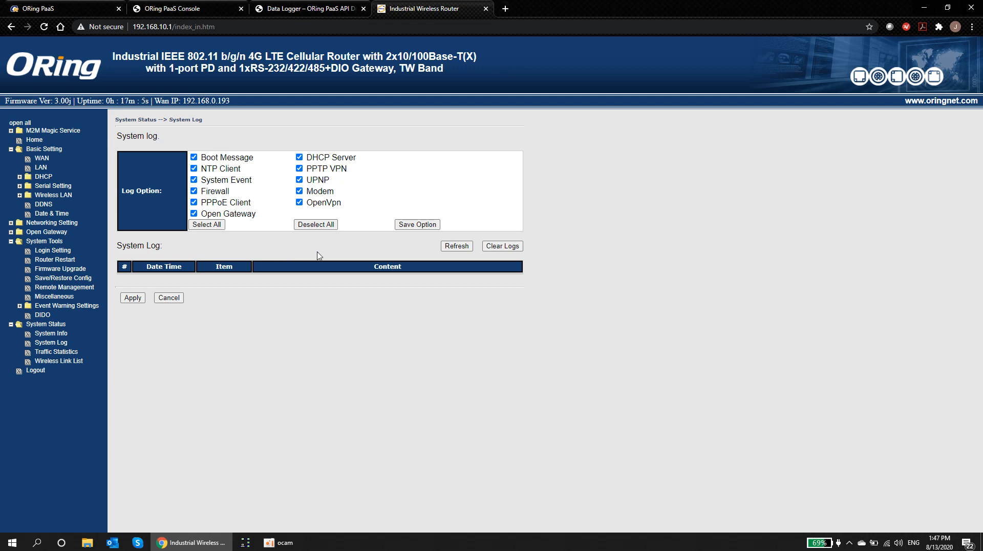
pyautogui.click(412, 226)
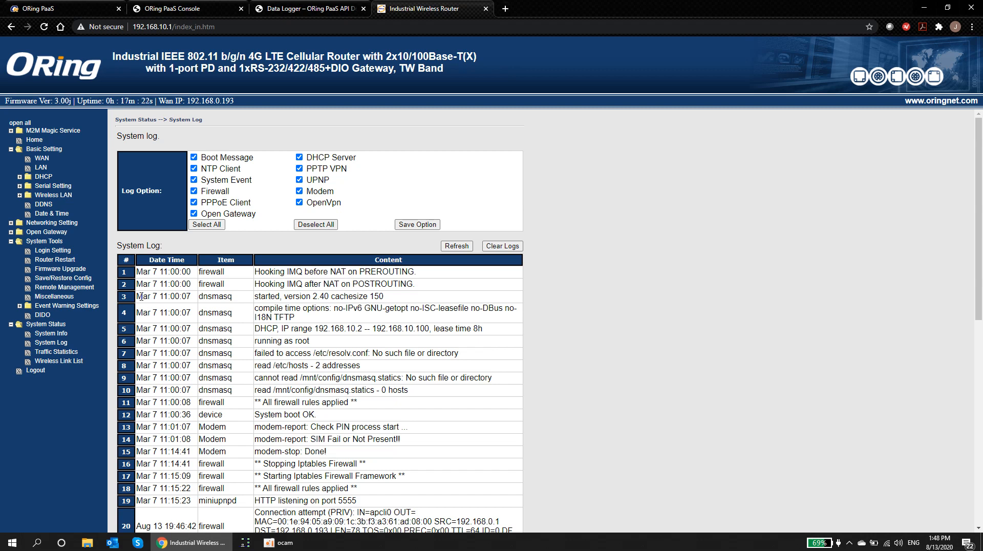
# Step: Collapse the expanded menu sections and select ORing MQTT as agent in Open Gateway > Cloud Agent
pyautogui.click(11, 325)
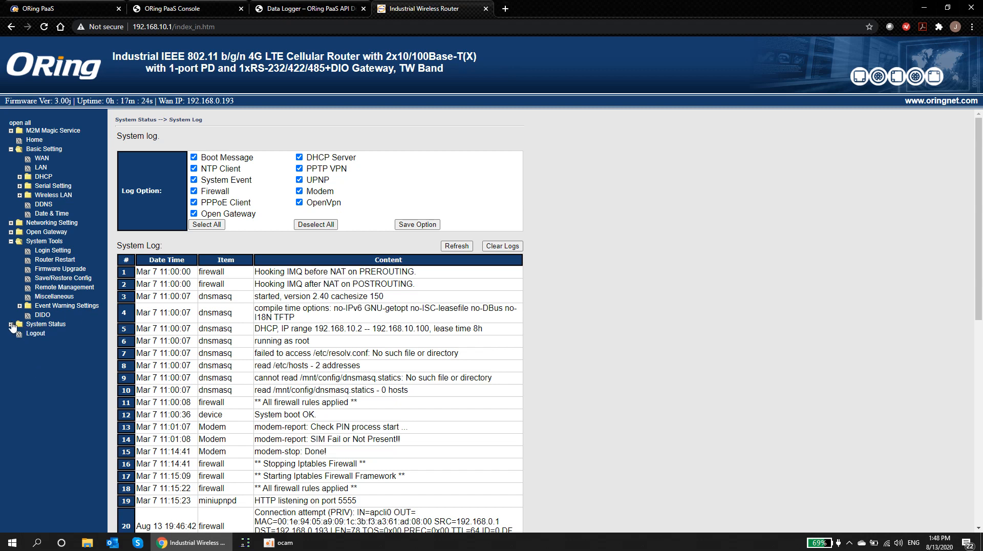
pyautogui.click(10, 241)
pyautogui.click(11, 149)
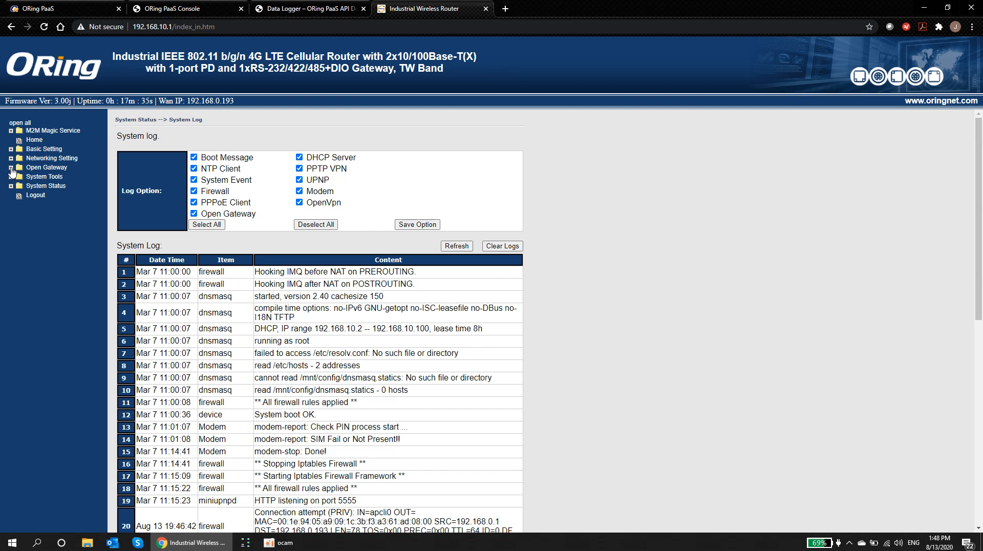
pyautogui.click(11, 168)
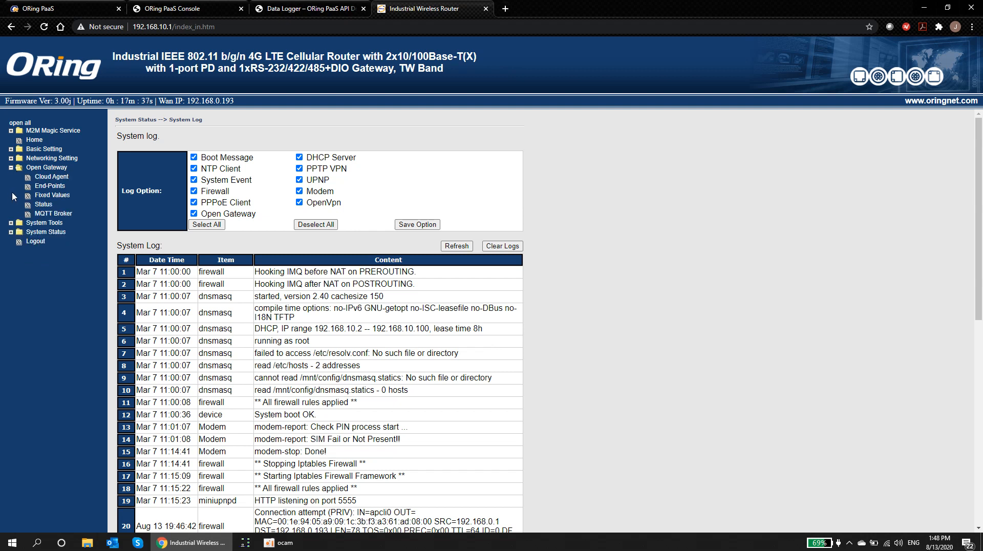
pyautogui.click(59, 177)
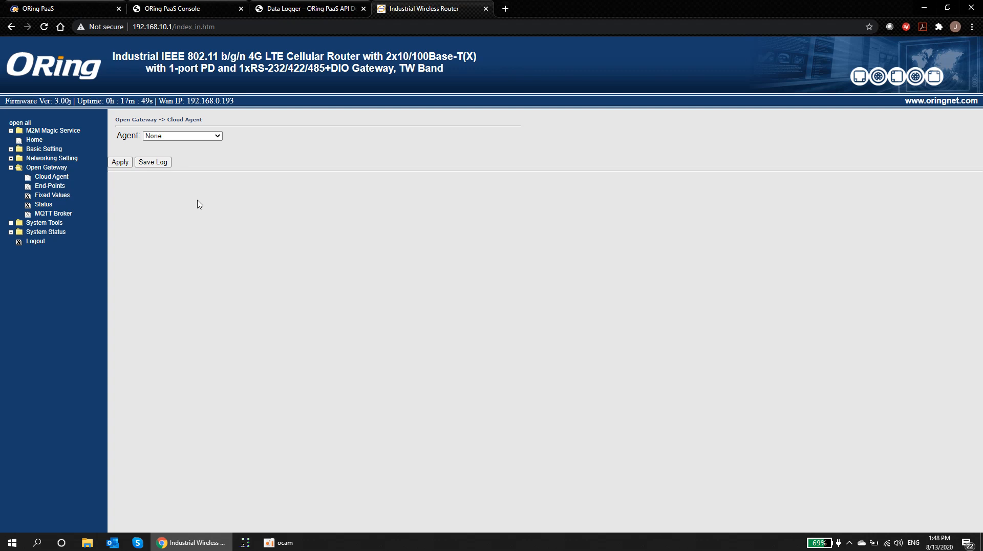
pyautogui.click(215, 136)
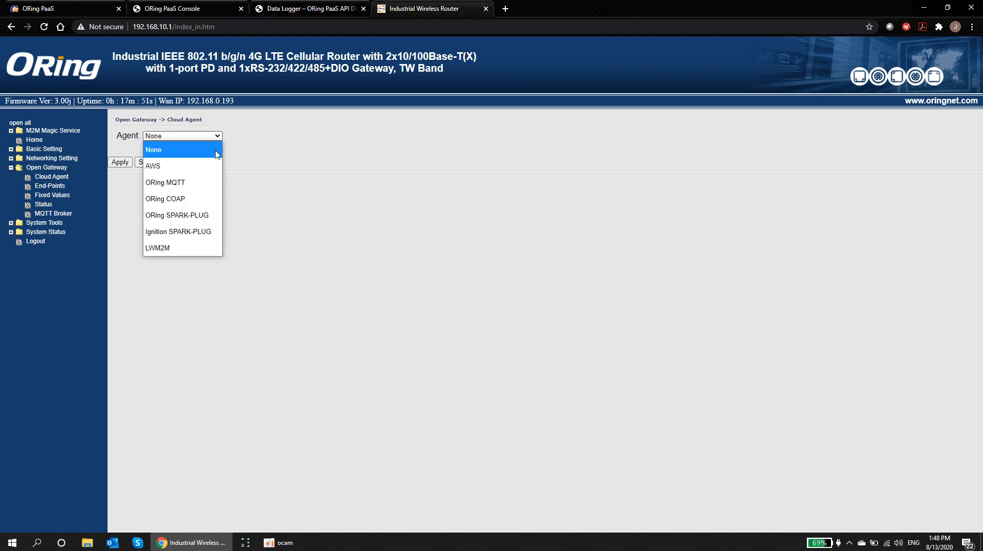
pyautogui.click(197, 186)
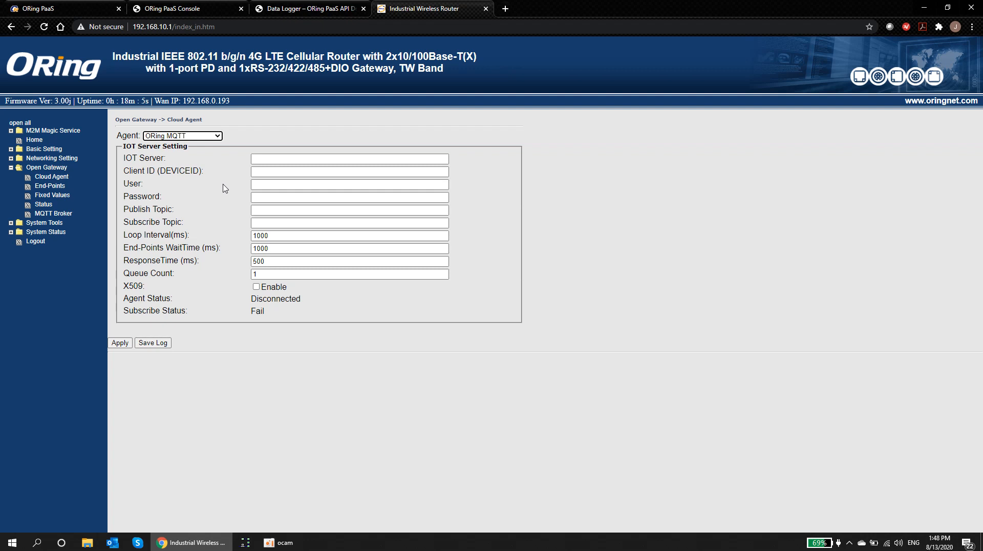
# Step: Copy mqtt.paas.oringnet.cloud from the MQTT Connectivity docs and go back to the router tab
pyautogui.click(184, 10)
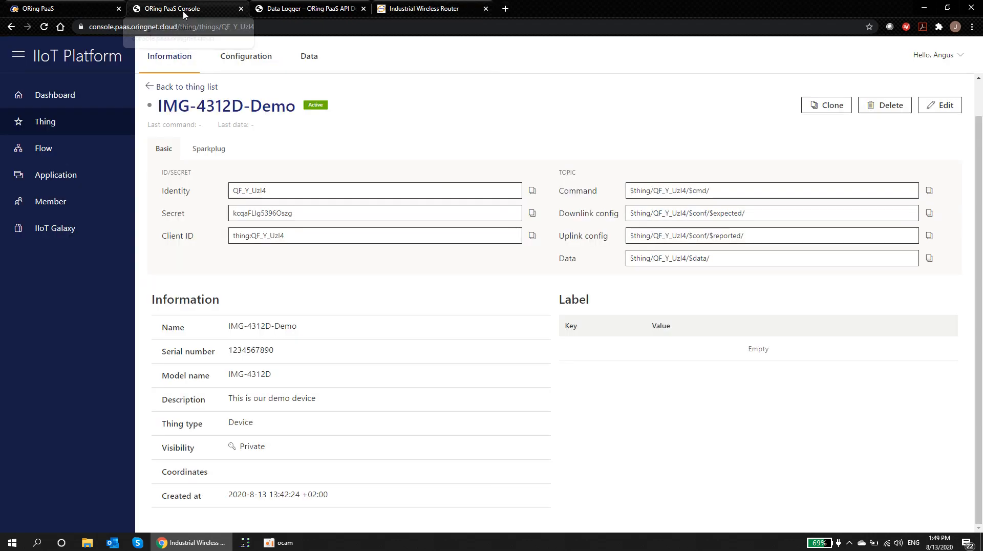
pyautogui.click(289, 11)
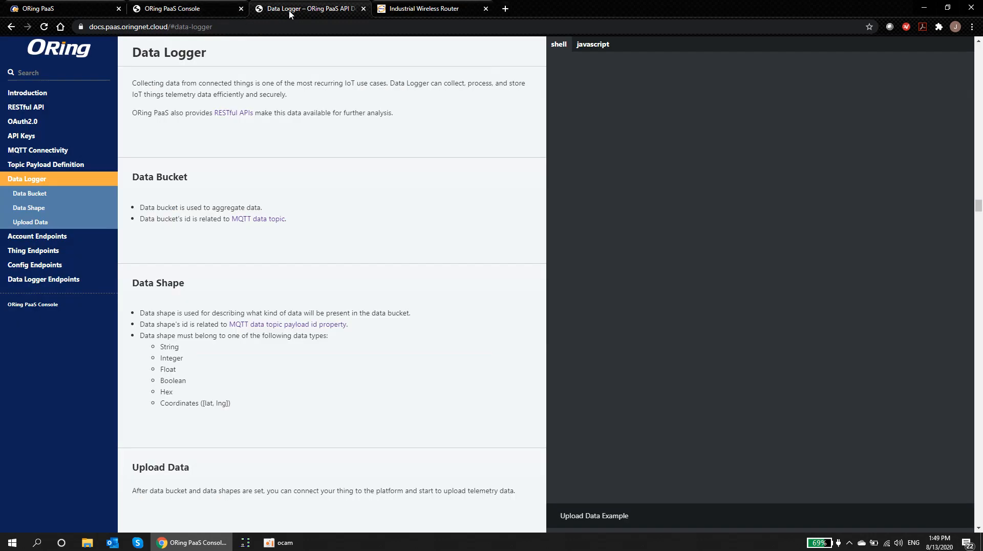
pyautogui.click(38, 150)
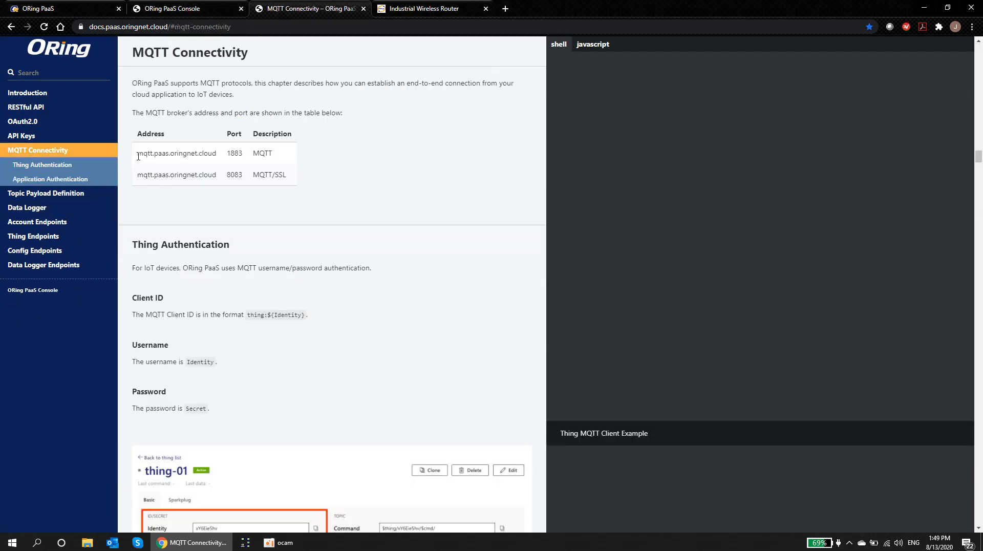
pyautogui.moveTo(137, 153); pyautogui.dragTo(217, 154)
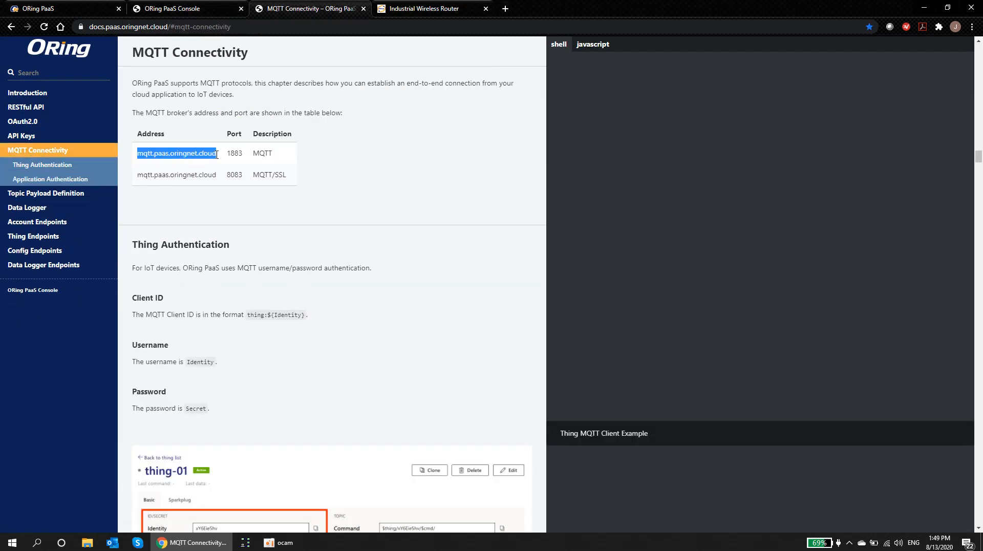
pyautogui.rightClick(204, 156)
pyautogui.click(211, 159)
pyautogui.click(385, 14)
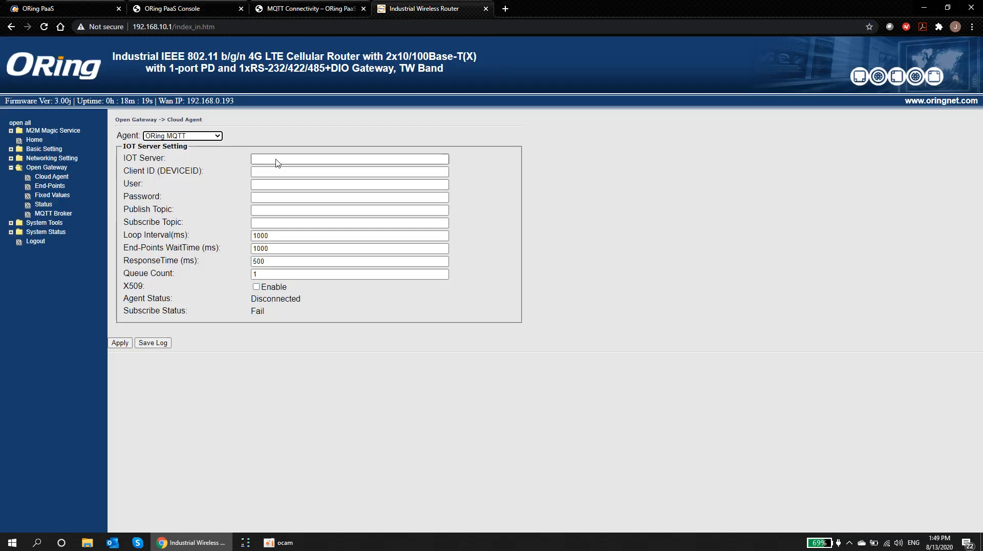
# Step: Set the router's IOT Server field to tcp://mqtt.paas.oringnet.cloud
pyautogui.click(276, 159)
pyautogui.hotkey('ctrl', 'v')
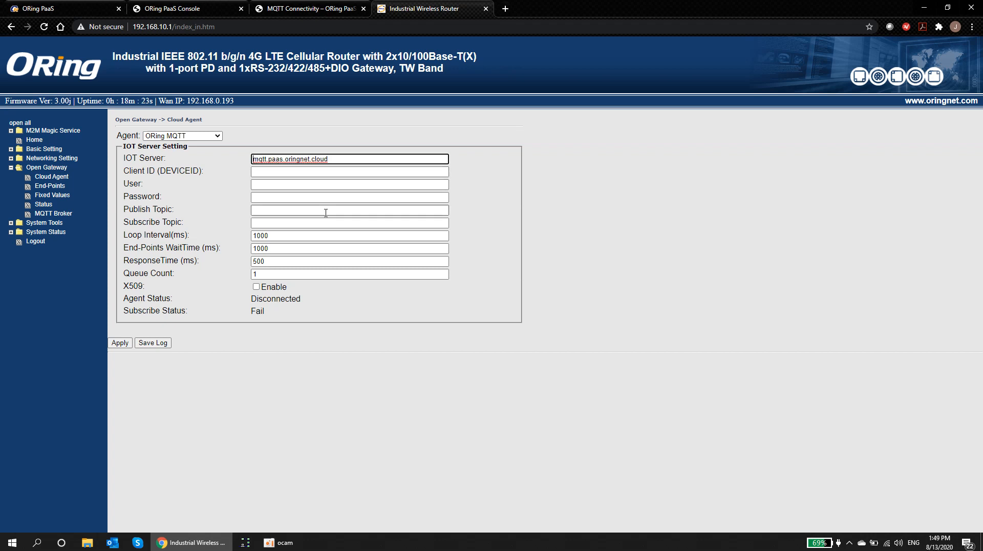
pyautogui.write('tcp://')
pyautogui.click(266, 174)
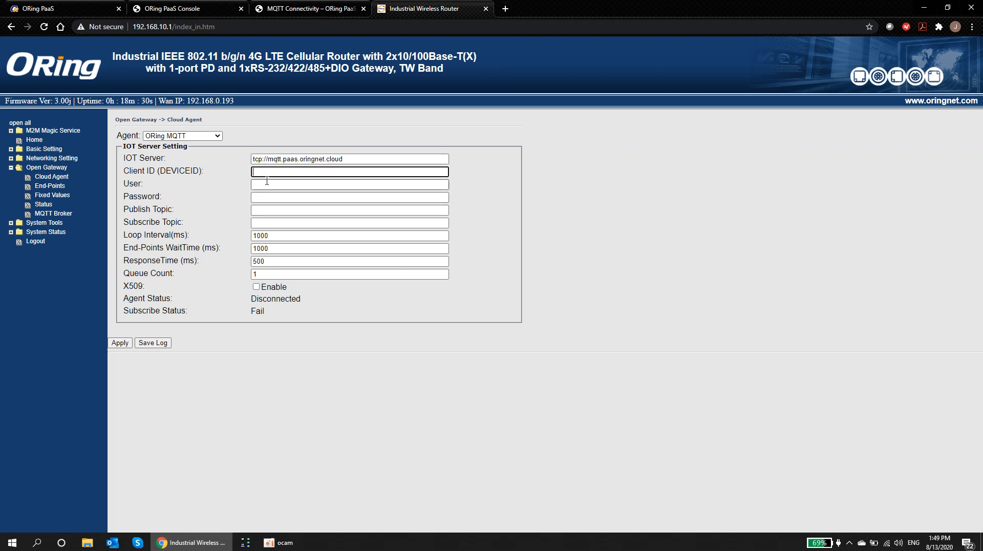
pyautogui.click(180, 9)
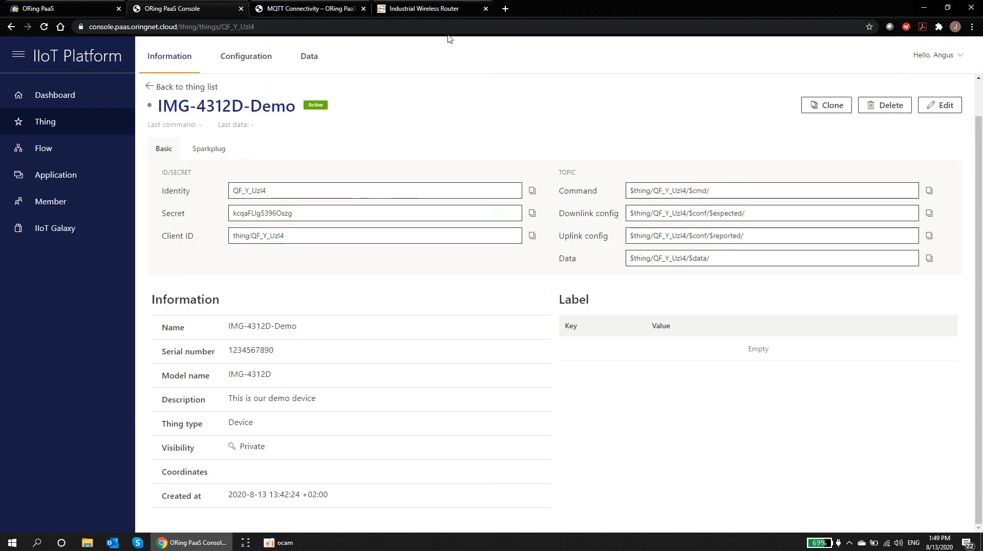
# Step: Fill the router's Client ID and User with the demo thing's client ID and identity
pyautogui.click(424, 9)
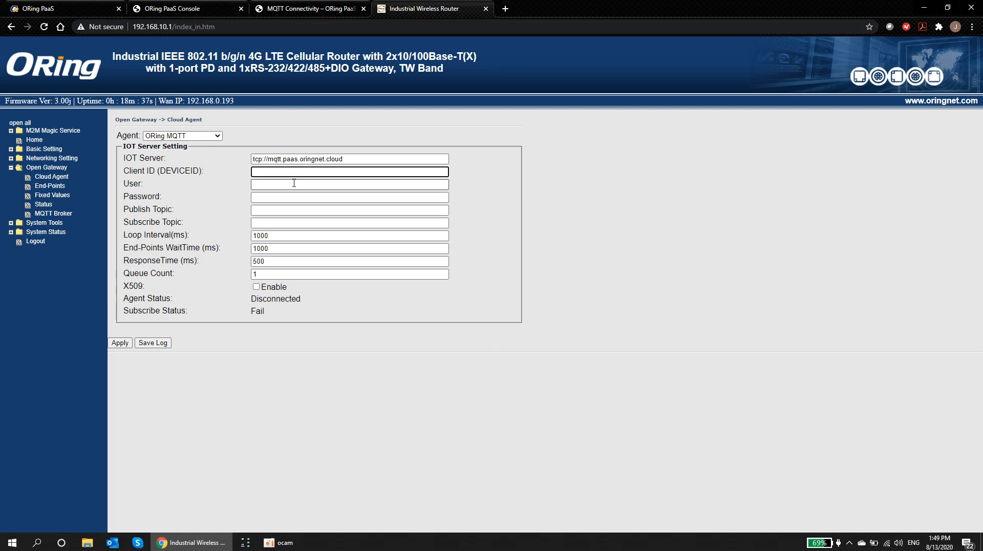
pyautogui.hotkey('ctrl', 'v')
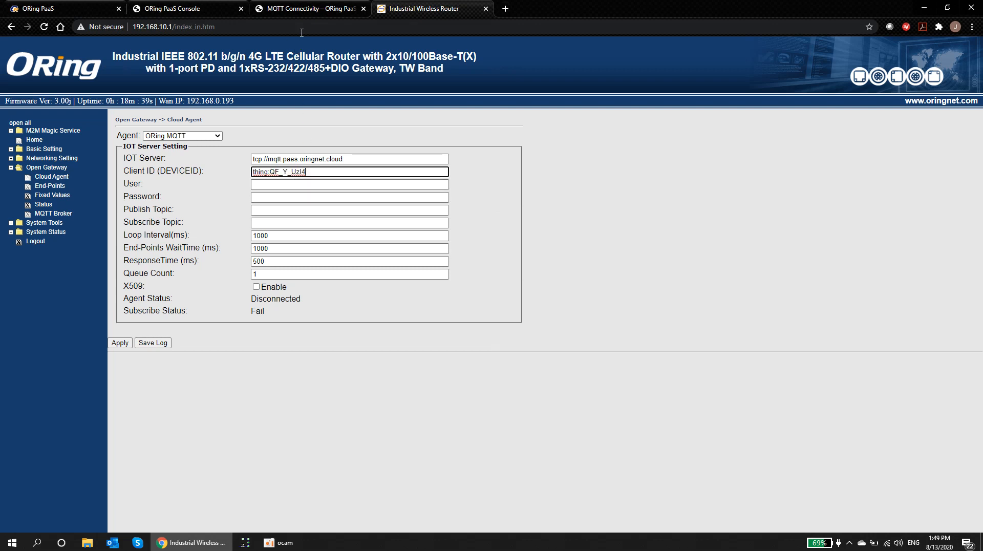
pyautogui.click(196, 11)
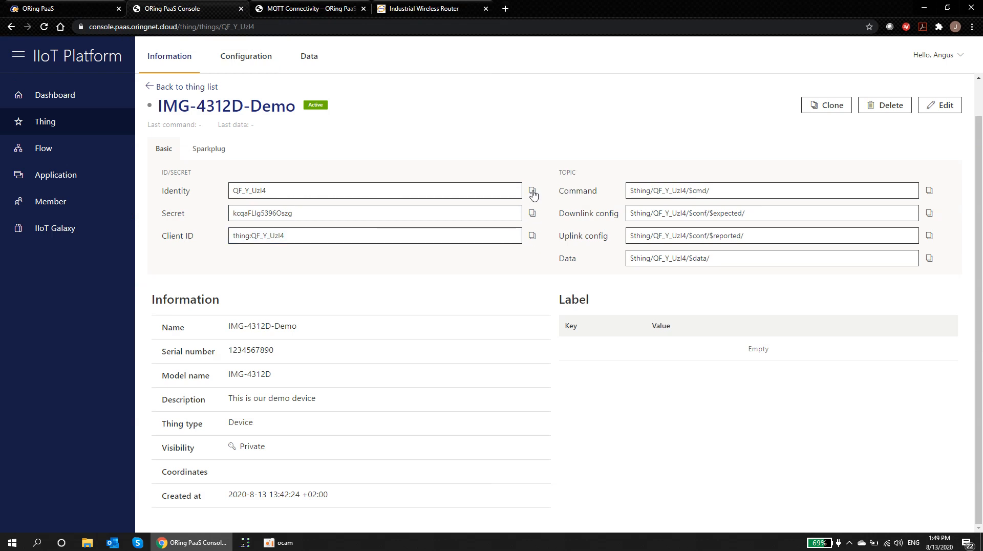
pyautogui.click(410, 10)
pyautogui.click(267, 185)
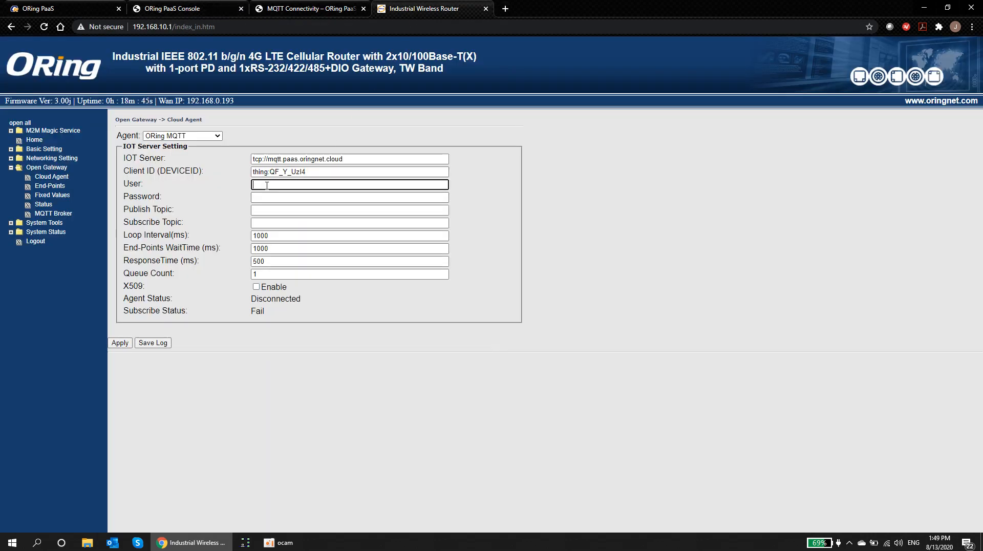
pyautogui.hotkey('ctrl', 'v')
# Step: Copy the thing's secret into the router's Password field
pyautogui.click(196, 11)
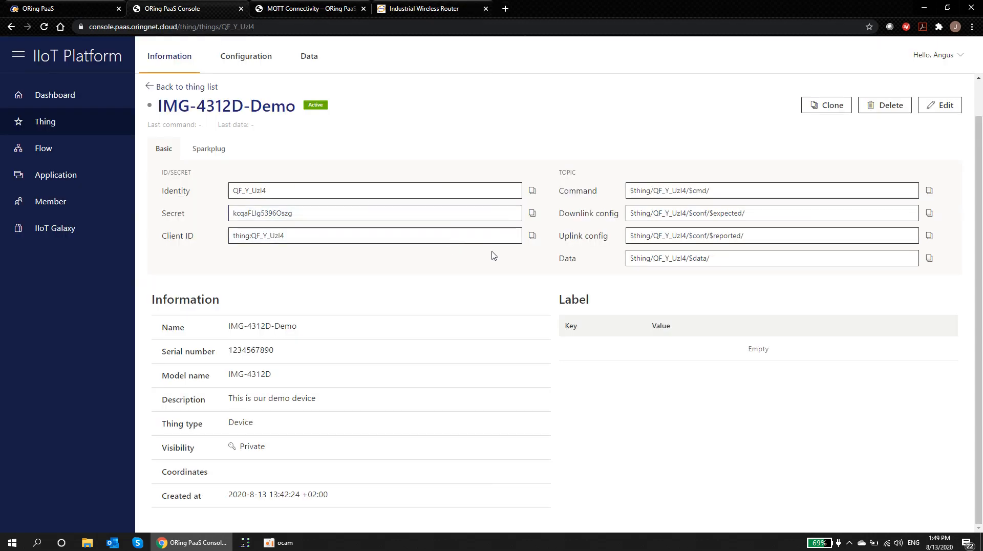
pyautogui.click(532, 213)
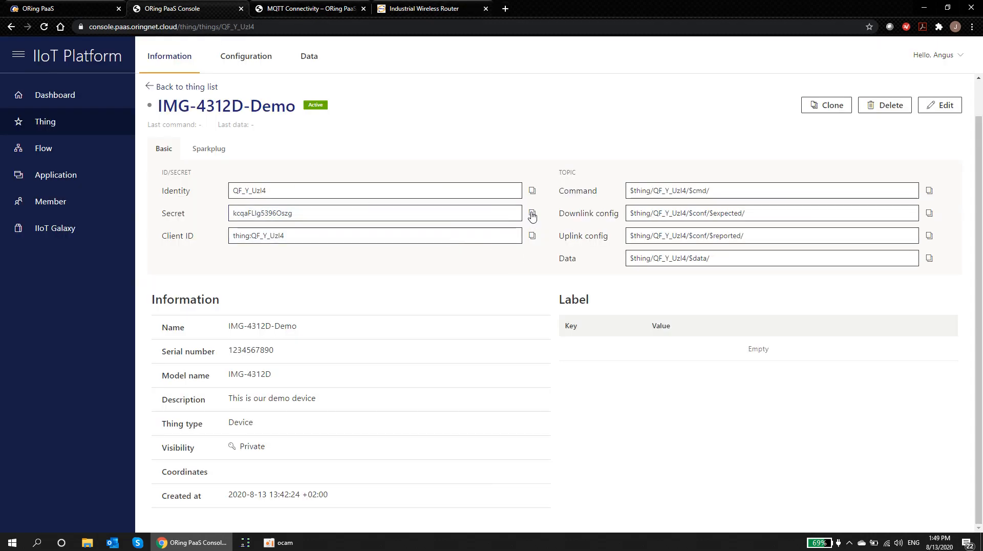
pyautogui.click(433, 10)
pyautogui.click(282, 197)
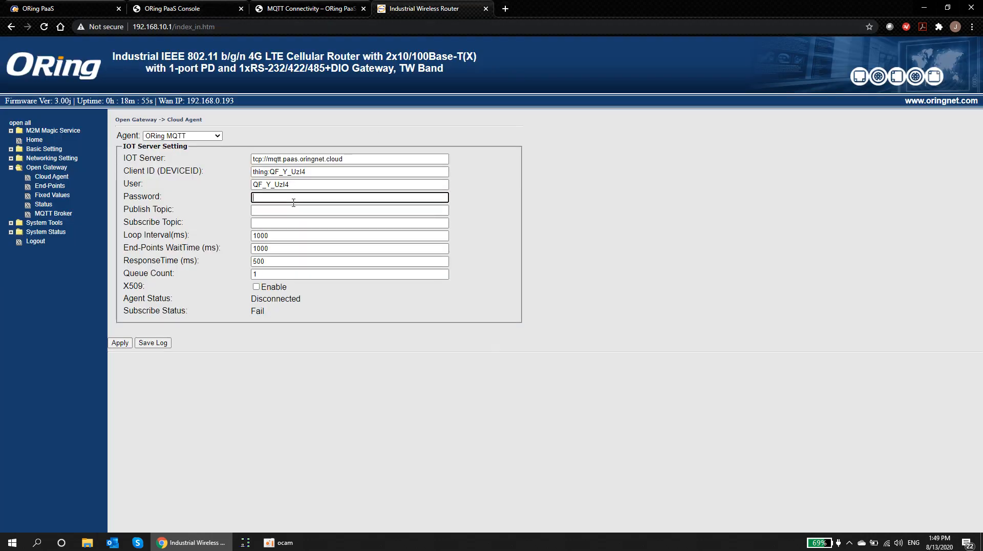
pyautogui.hotkey('ctrl', 'v')
# Step: Copy the demo thing's data topic for use as the router's Publish Topic
pyautogui.press('Tab')
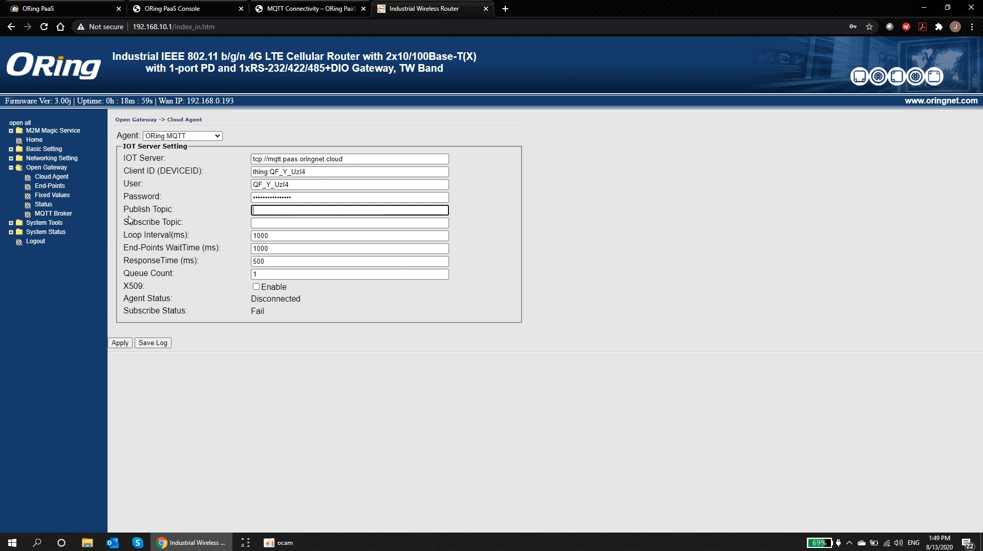
pyautogui.moveTo(123, 209); pyautogui.dragTo(176, 210)
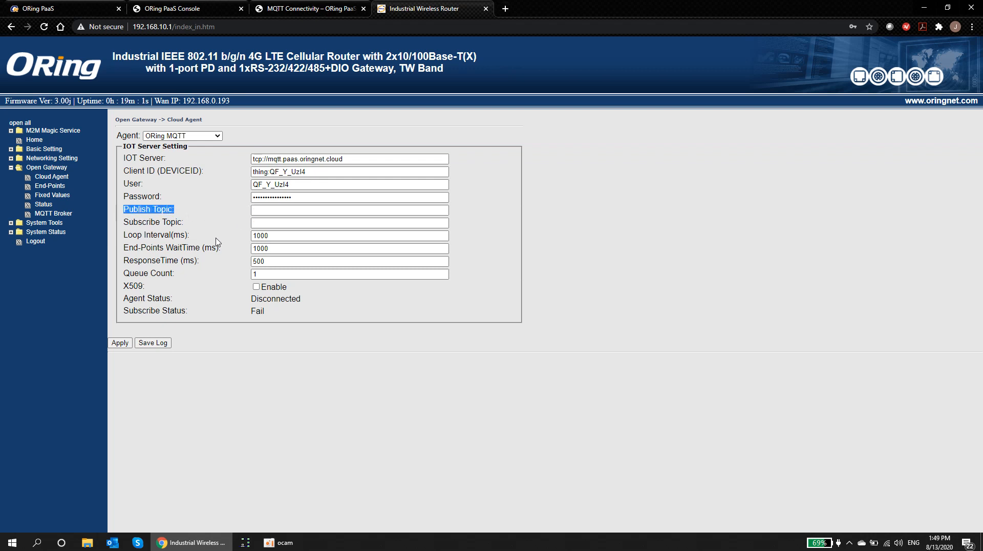
pyautogui.press('Tab')
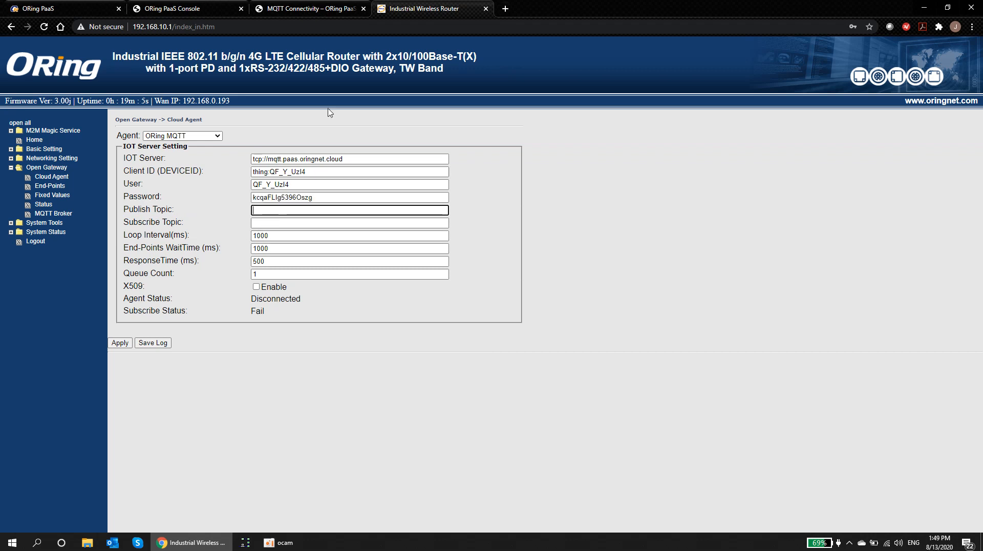
pyautogui.click(179, 8)
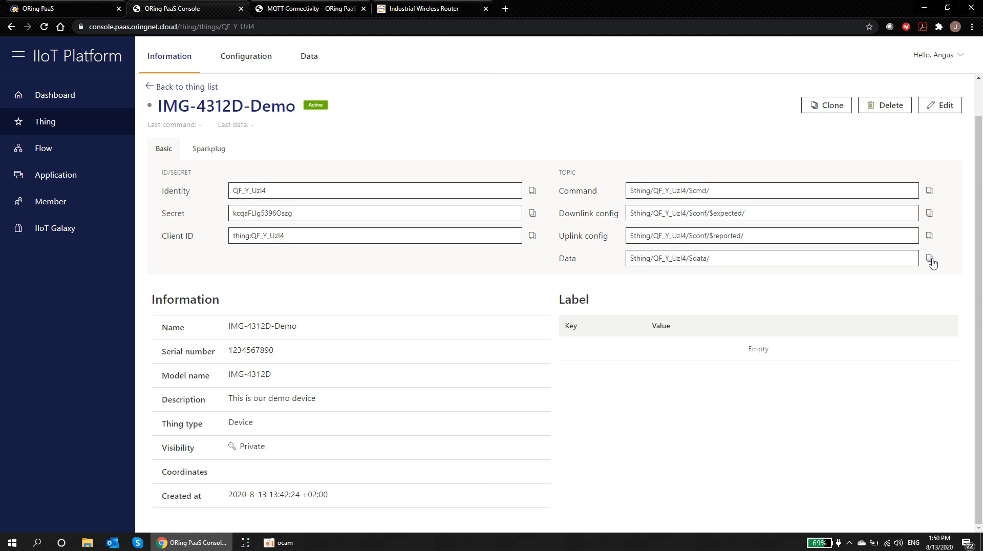
pyautogui.click(305, 9)
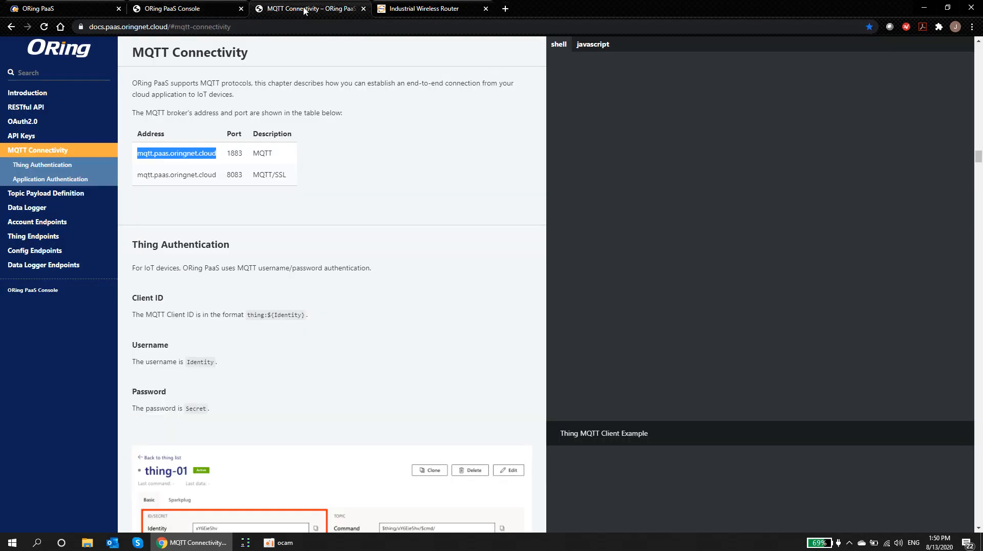
pyautogui.click(427, 9)
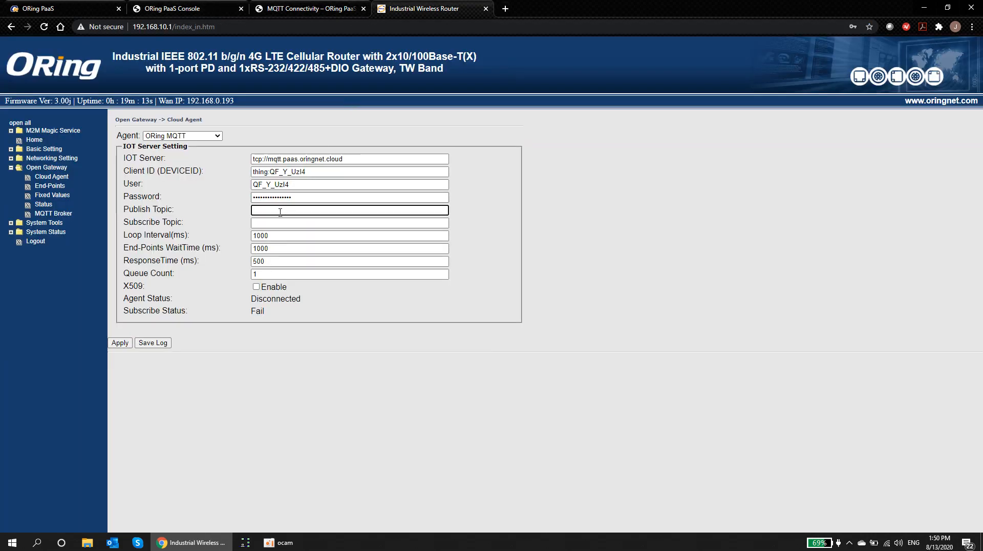
# Step: Set Publish Topic to the data topic with both $ escaped as \$, ending in /sensors, and apply
pyautogui.hotkey('ctrl', 'v')
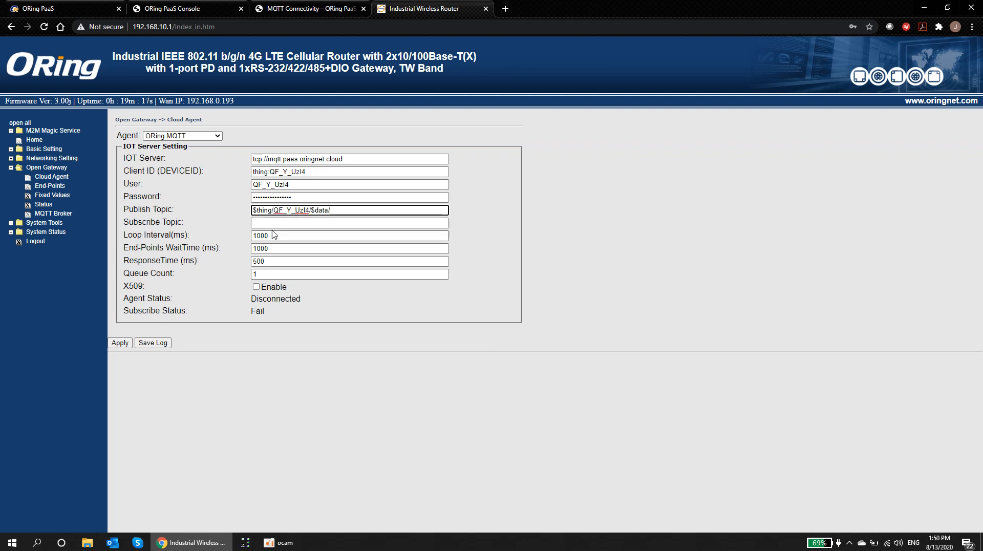
pyautogui.moveTo(253, 210); pyautogui.dragTo(409, 208)
pyautogui.write('\\')
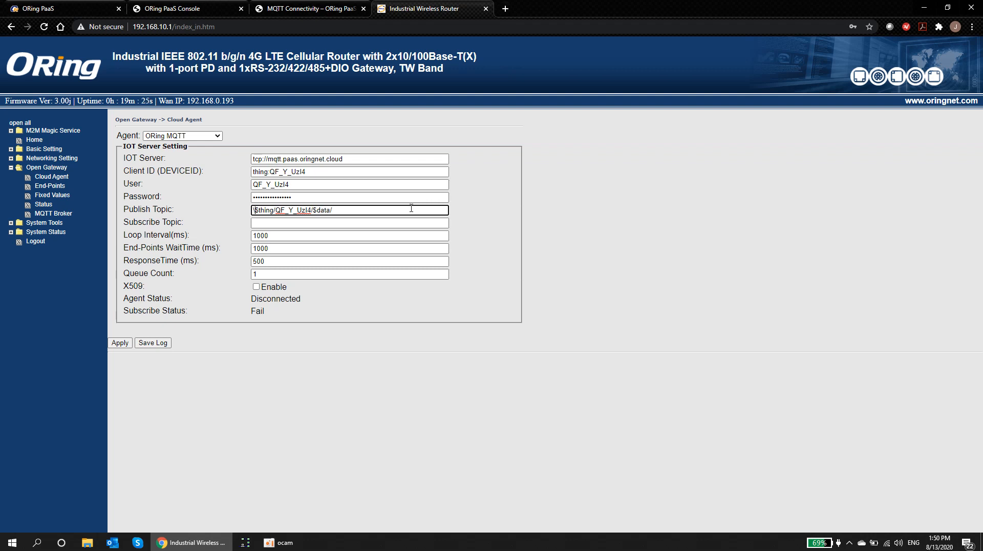
pyautogui.click(313, 210)
pyautogui.write('\\')
pyautogui.click(371, 213)
pyautogui.write('sensors')
pyautogui.click(118, 344)
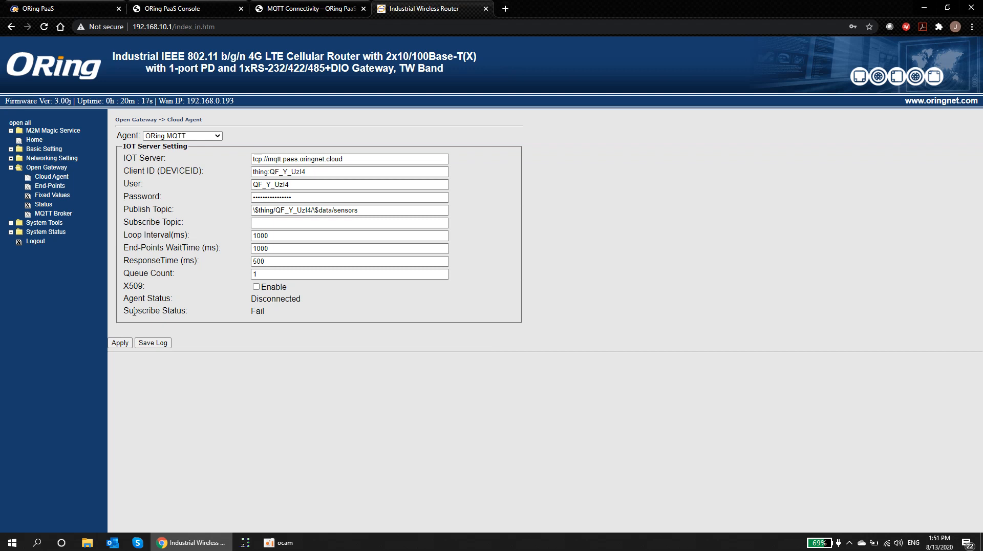
pyautogui.click(120, 343)
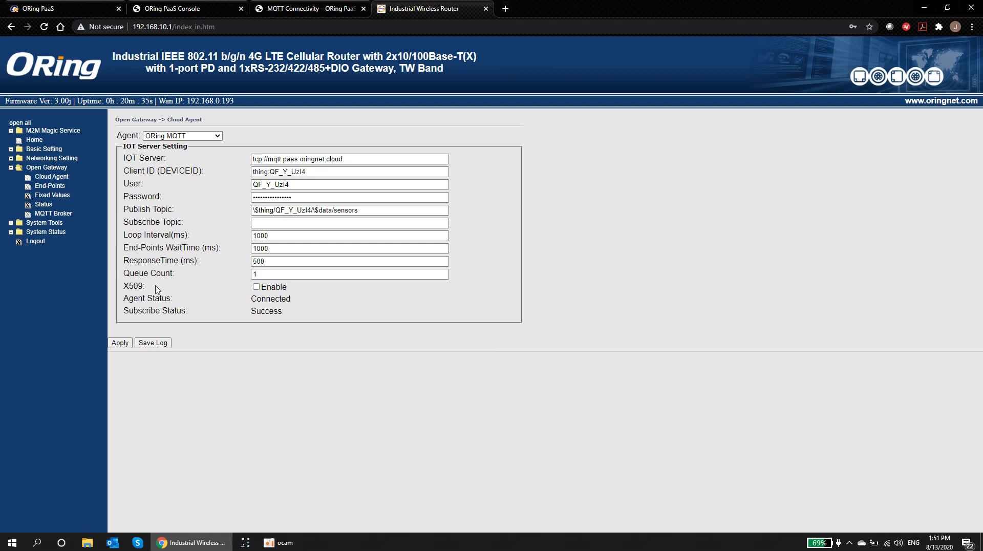
pyautogui.moveTo(251, 299); pyautogui.dragTo(291, 315)
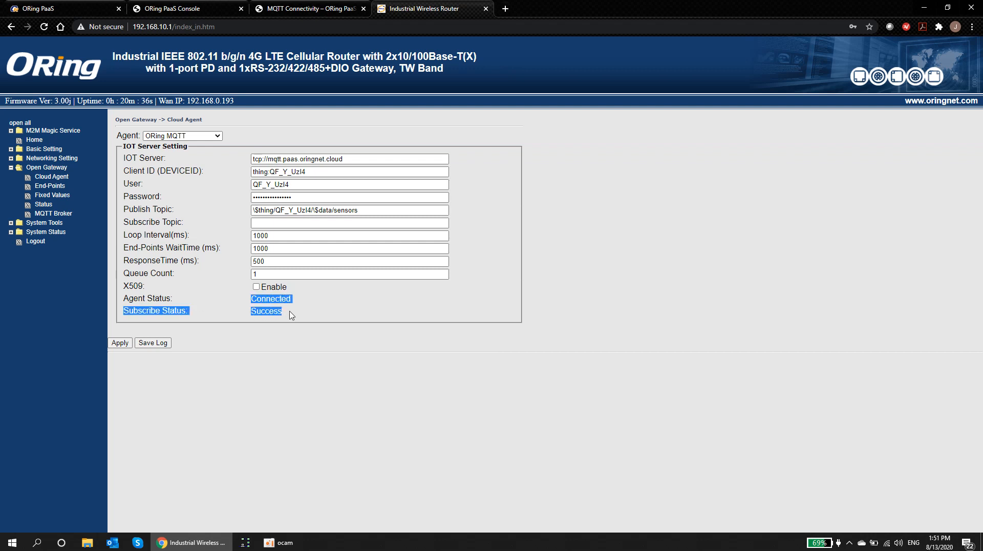
pyautogui.click(290, 318)
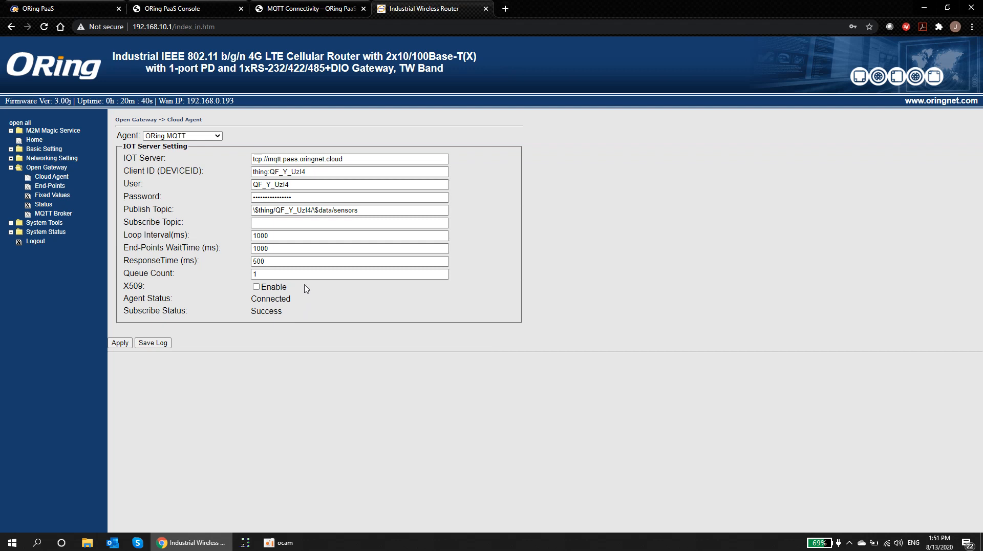
# Step: Open the End-Points settings page and select the entry-count box beside New Data
pyautogui.click(59, 188)
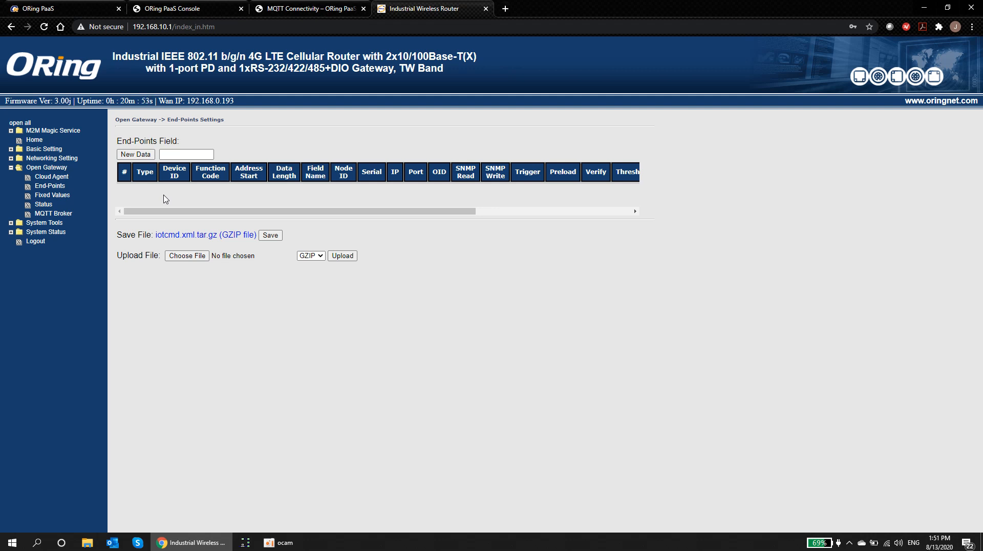
pyautogui.click(178, 155)
# Step: Create one new end-point row and set its type to TCP
pyautogui.write('1')
pyautogui.click(137, 155)
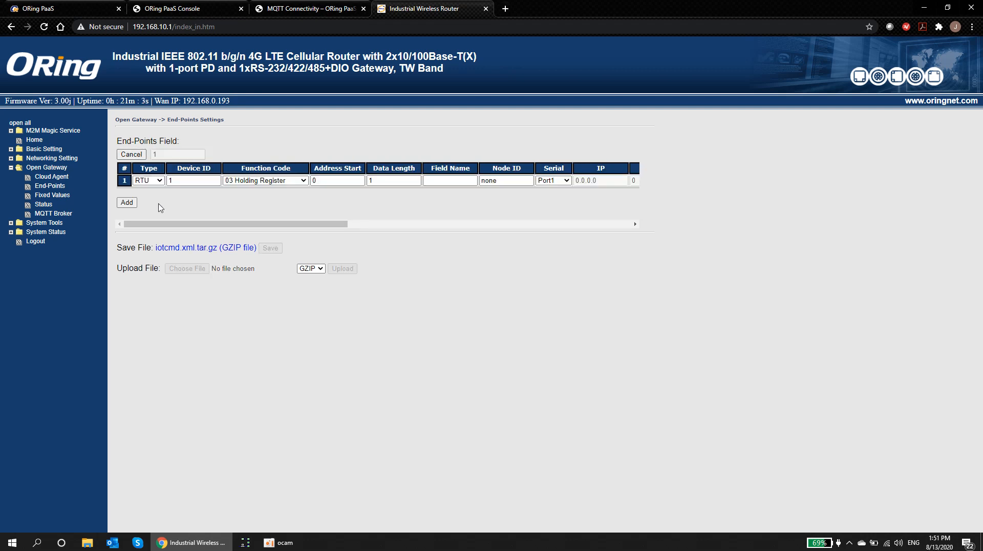
pyautogui.moveTo(166, 226)
pyautogui.mouseDown()
pyautogui.moveTo(189, 226)
pyautogui.moveTo(159, 225)
pyautogui.mouseUp()
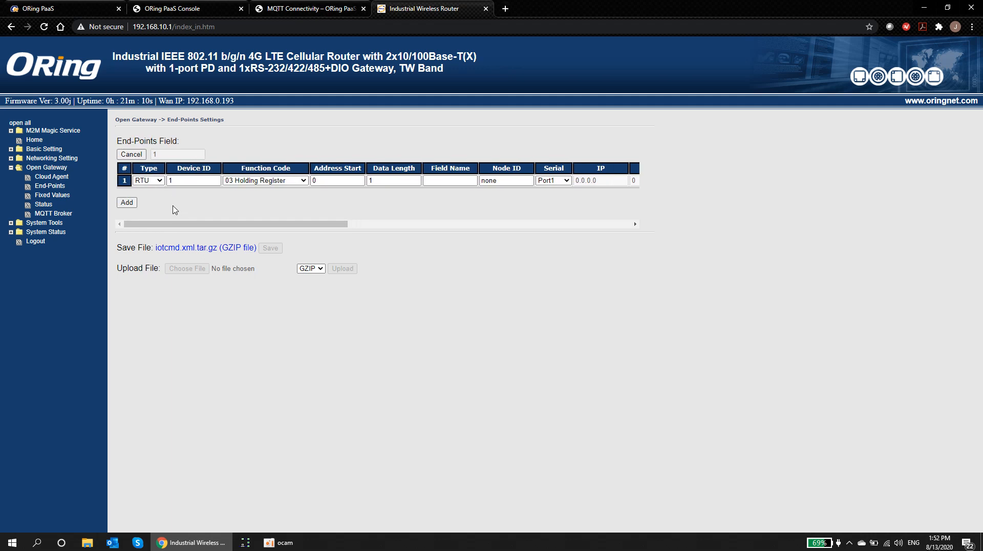
pyautogui.click(159, 182)
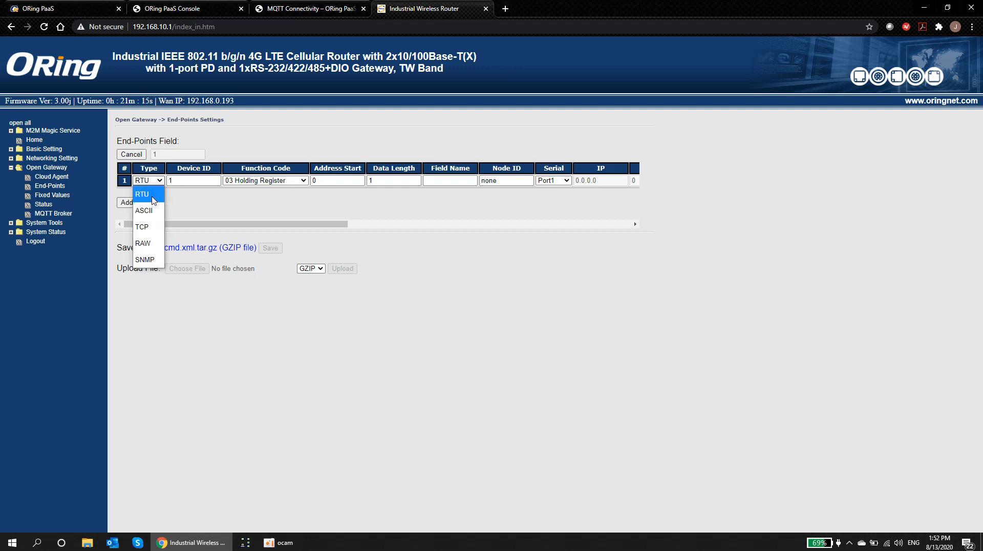
pyautogui.click(146, 231)
# Step: Keep the default Device ID, Address Start and Data Length, and name the field temp
pyautogui.click(184, 181)
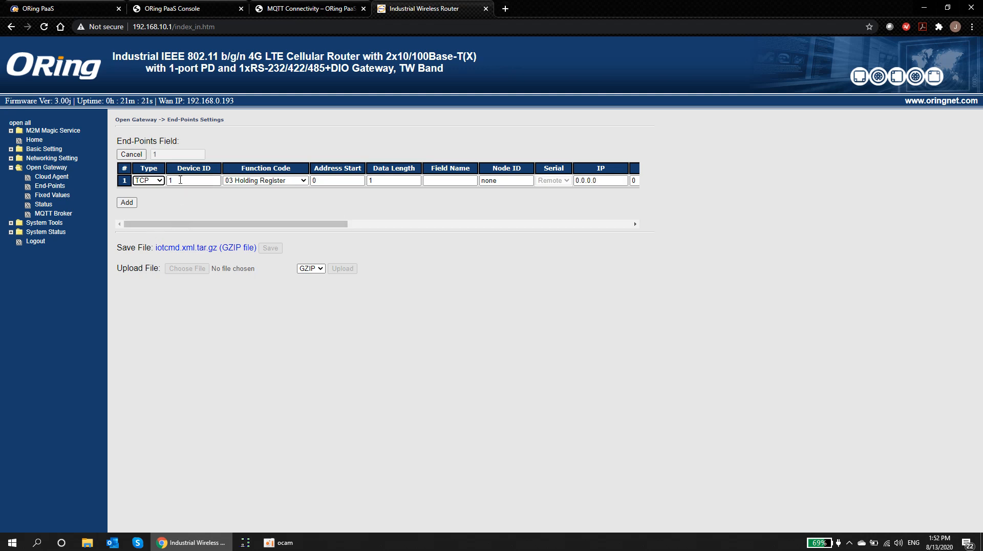
pyautogui.moveTo(193, 224); pyautogui.dragTo(211, 224)
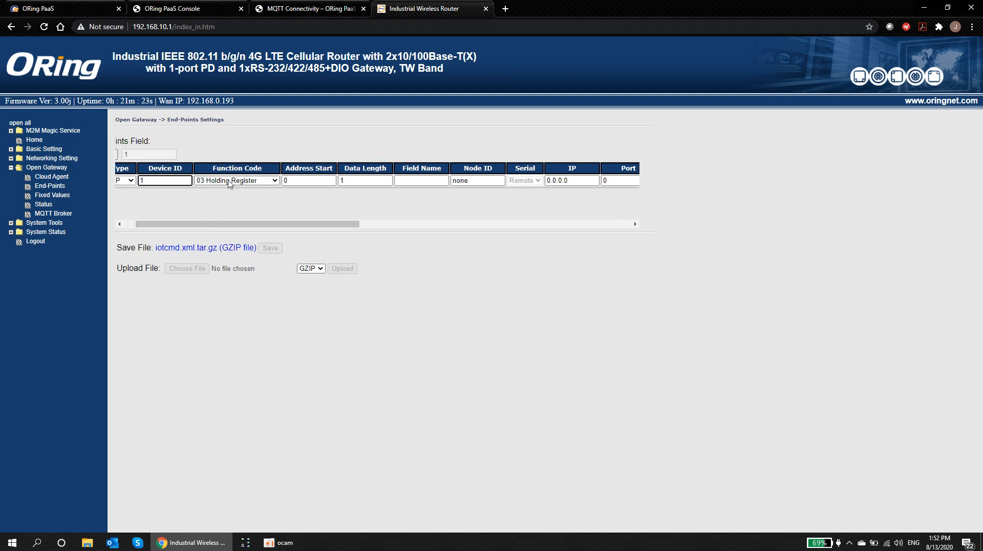
pyautogui.moveTo(287, 223); pyautogui.dragTo(301, 223)
pyautogui.click(283, 184)
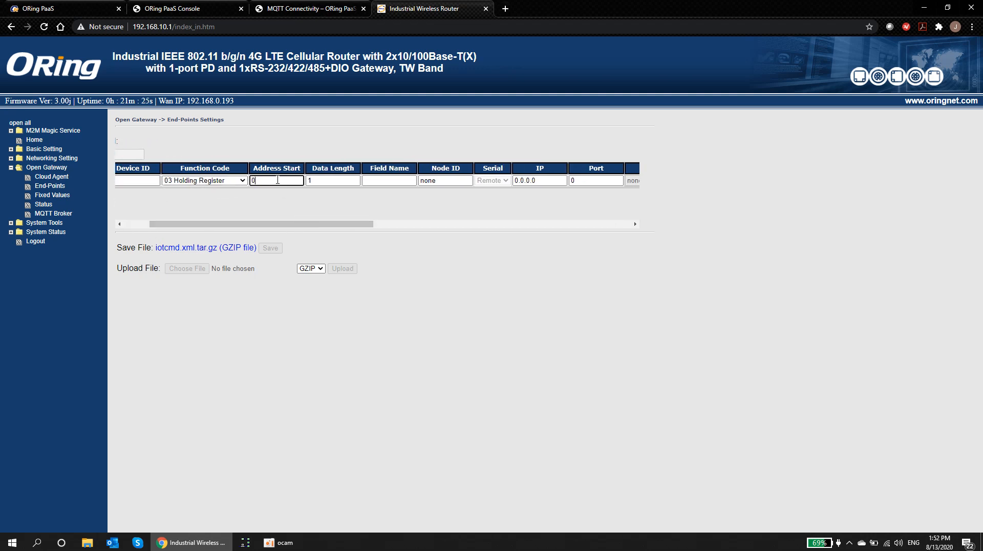
pyautogui.click(320, 184)
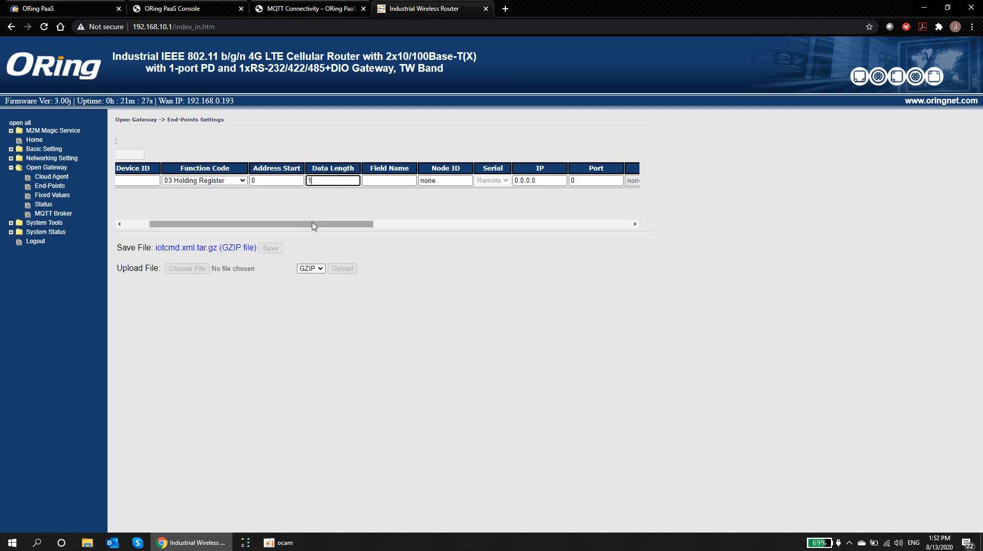
pyautogui.moveTo(314, 229); pyautogui.dragTo(342, 228)
pyautogui.click(325, 182)
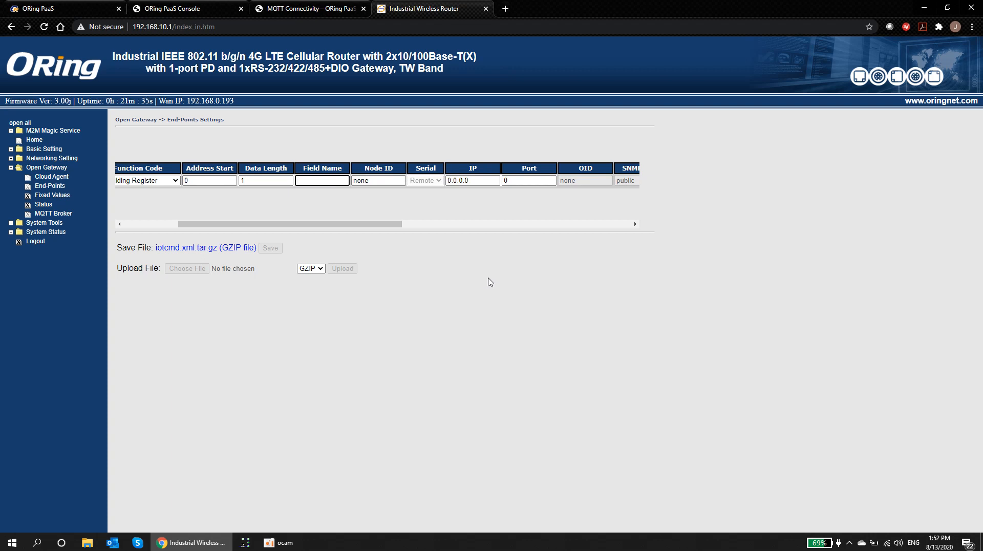
pyautogui.write('temp')
# Step: Set the end-point's IP address to 192.168.10.10 and port to 502
pyautogui.moveTo(368, 226); pyautogui.dragTo(430, 228)
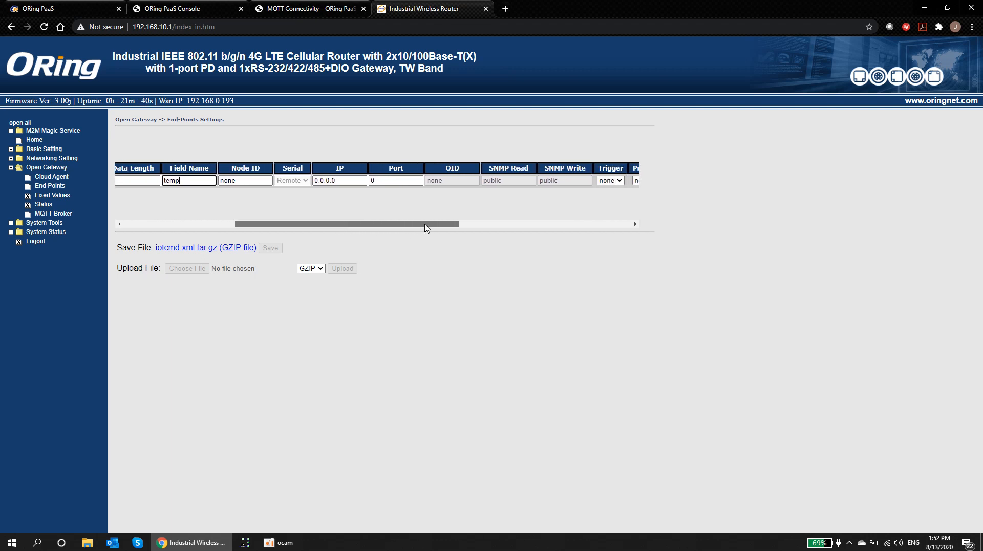
pyautogui.click(358, 180)
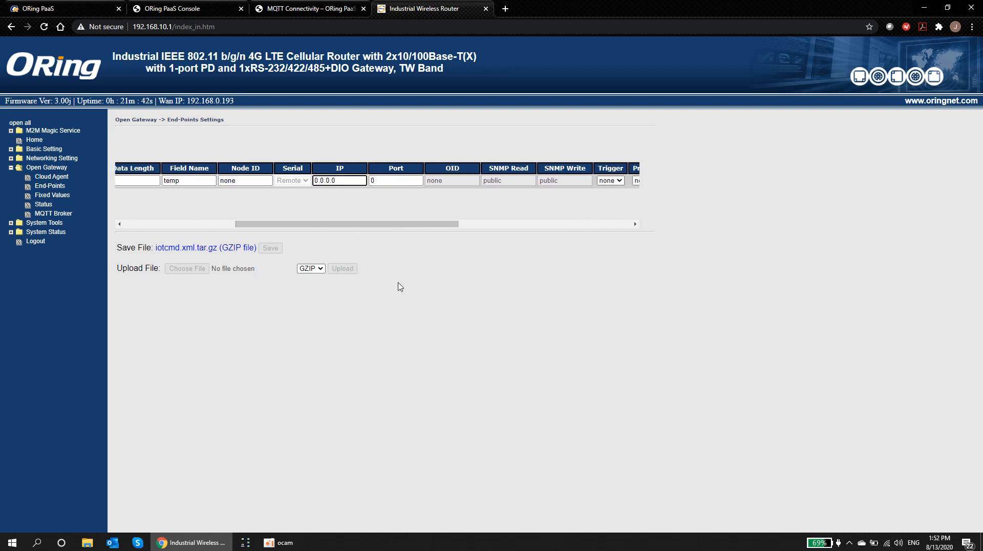
pyautogui.press('BackSpace')
pyautogui.press('BackSpace')
pyautogui.press('BackSpace')
pyautogui.press('BackSpace')
pyautogui.write('192.168.10.10.')
pyautogui.click(387, 180)
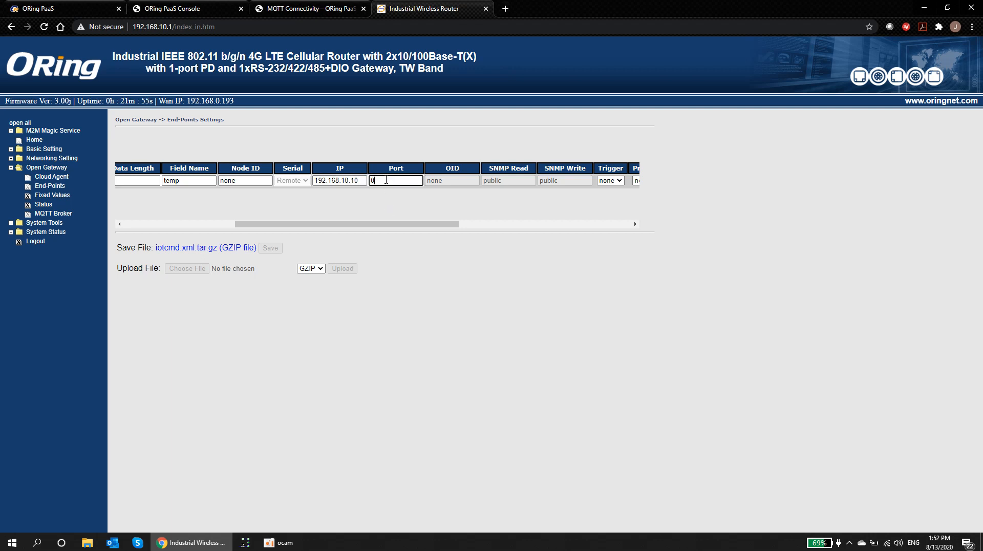
pyautogui.write('502')
# Step: Set the temp end-point's Verify to 7 Changed, Datatype to 1 Integer and Encode to 1 Integer
pyautogui.moveTo(413, 225); pyautogui.dragTo(590, 234)
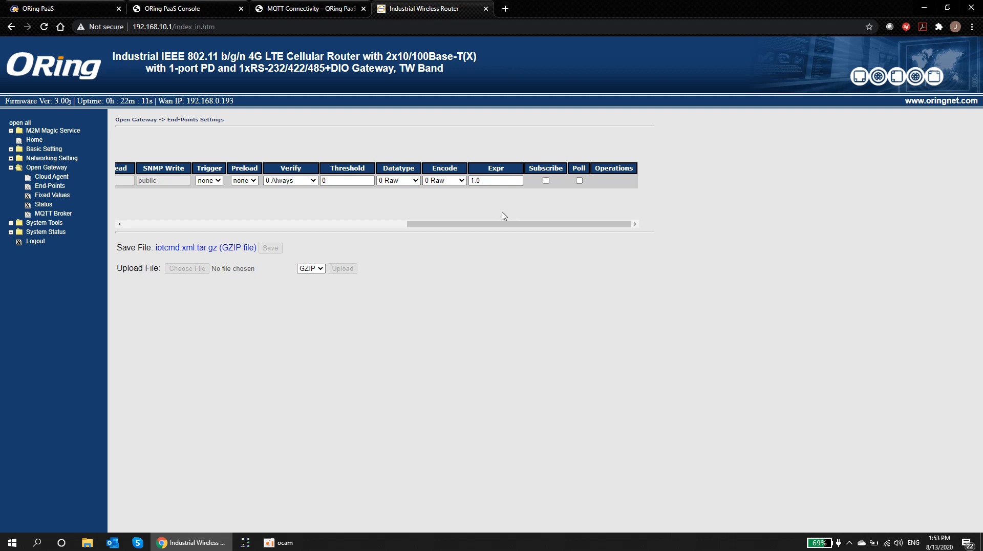
pyautogui.click(312, 181)
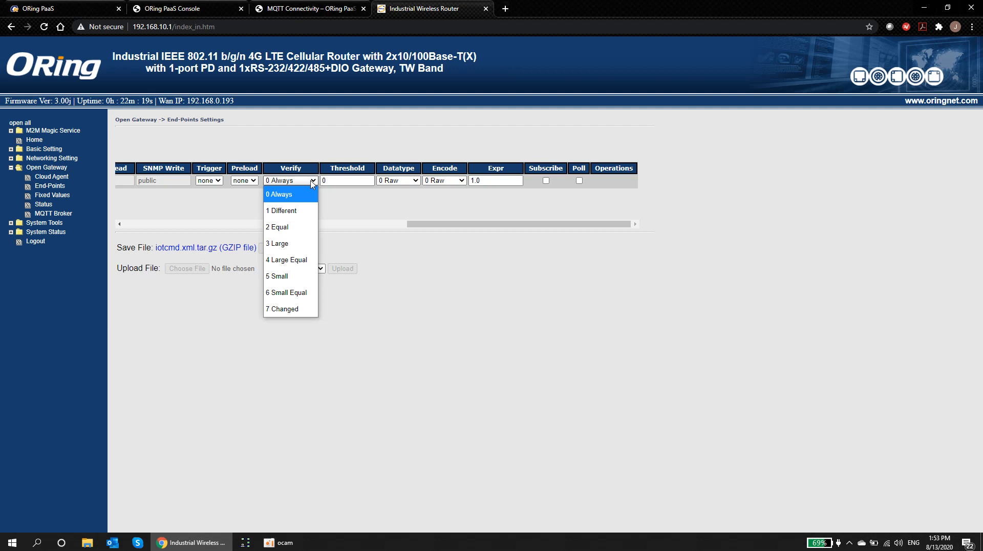
pyautogui.click(342, 181)
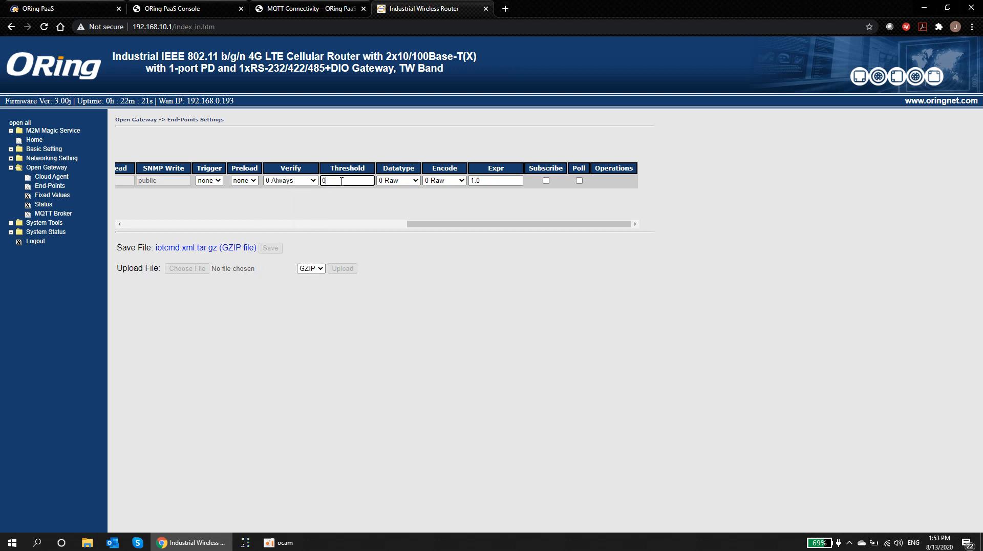
pyautogui.click(314, 182)
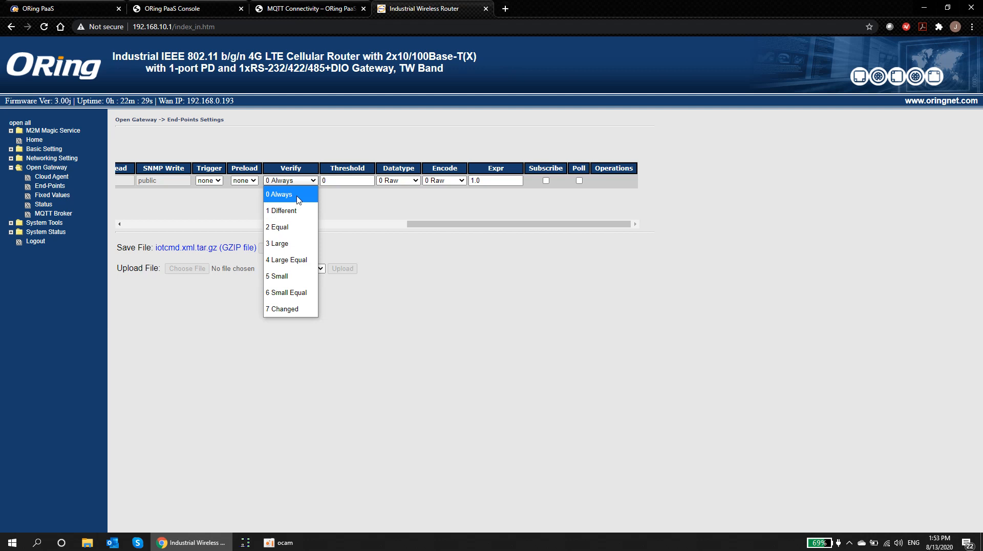
pyautogui.click(296, 312)
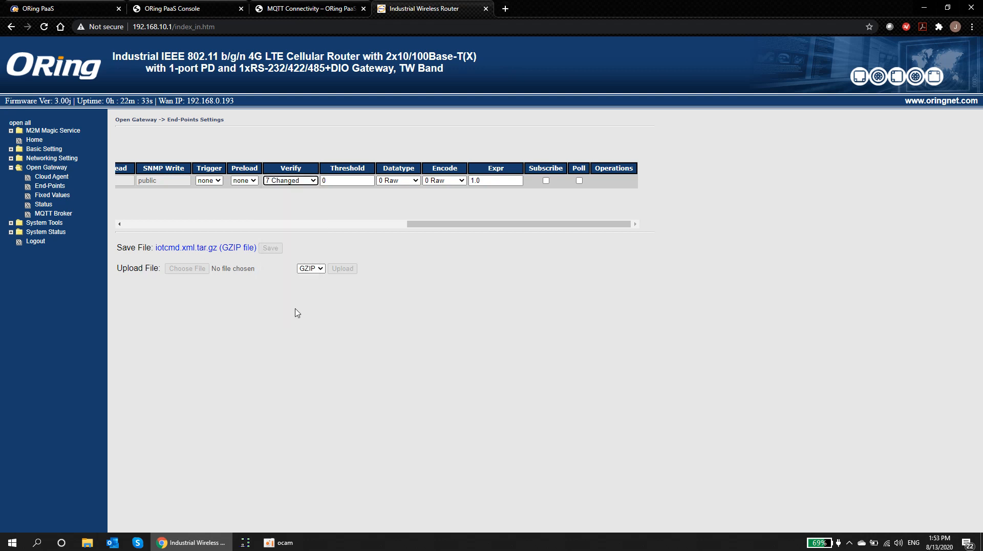
pyautogui.click(413, 182)
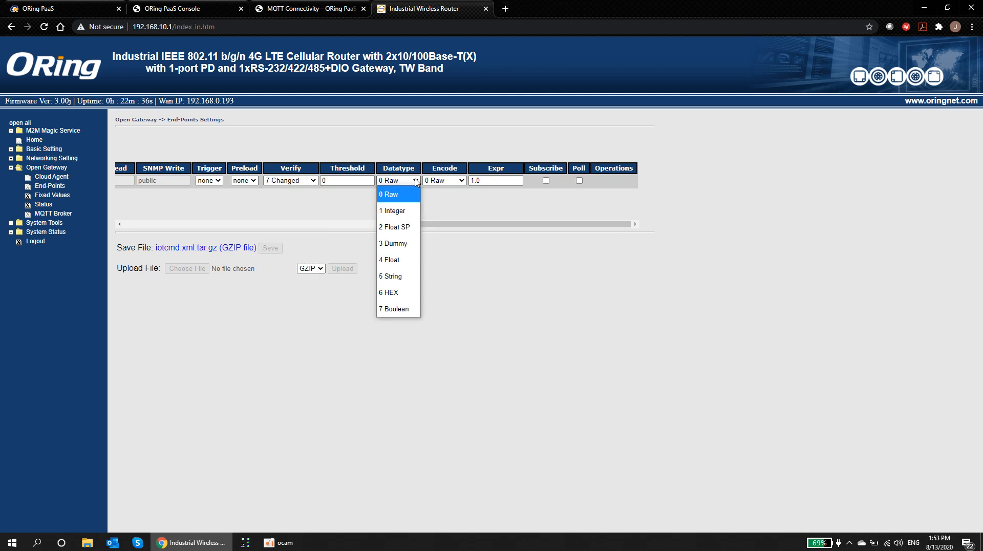
pyautogui.click(399, 210)
pyautogui.click(459, 181)
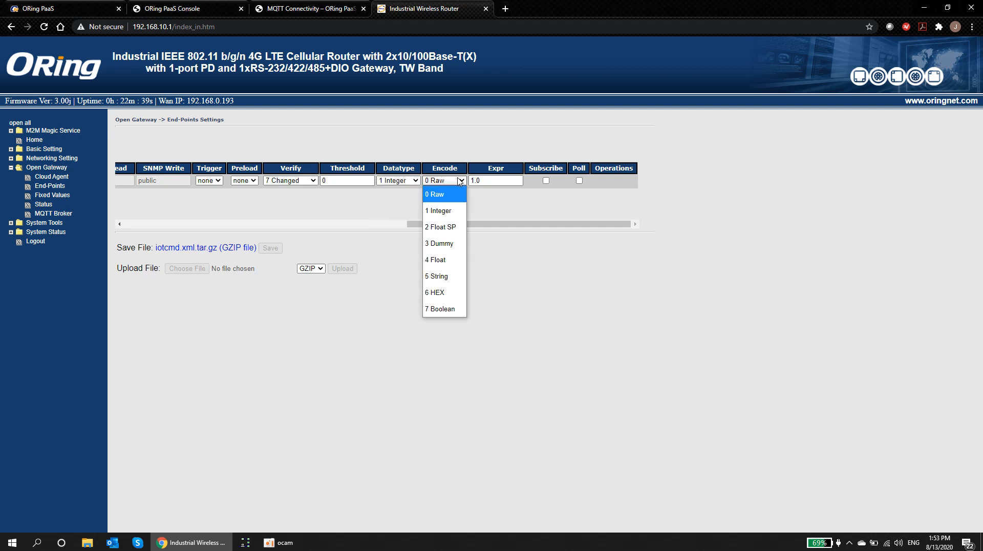
pyautogui.click(440, 210)
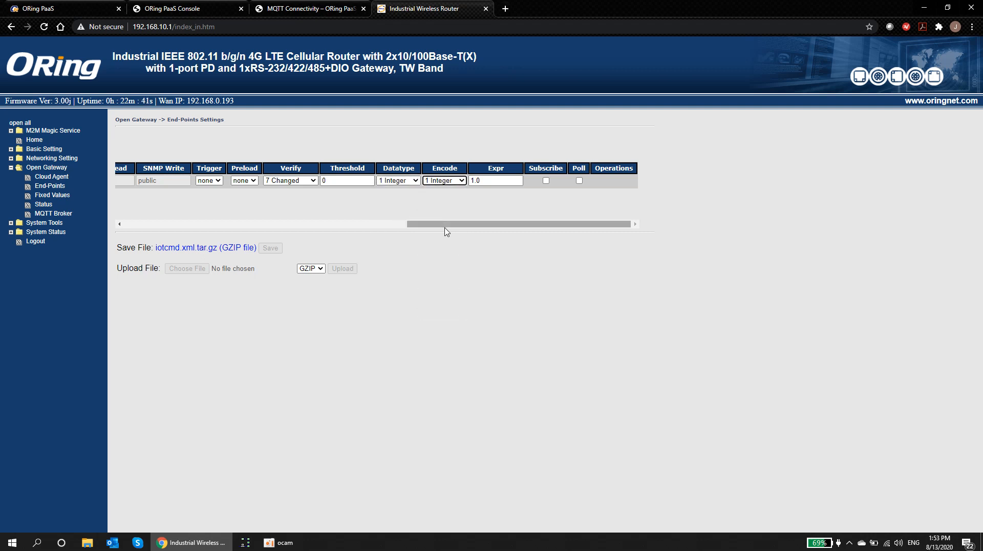
pyautogui.press('Tab')
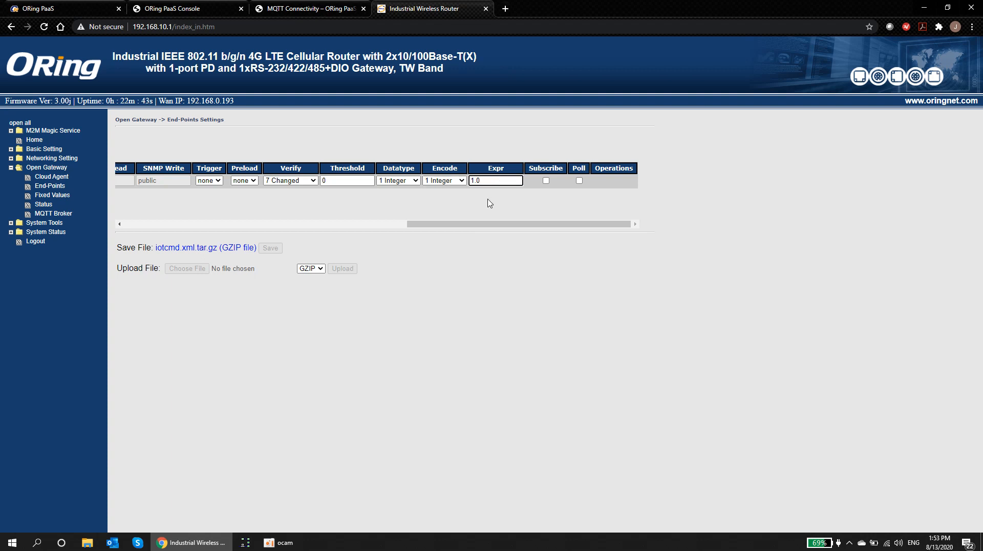
# Step: Enable polling, add the temp row, and apply the end-points to the agent
pyautogui.click(579, 181)
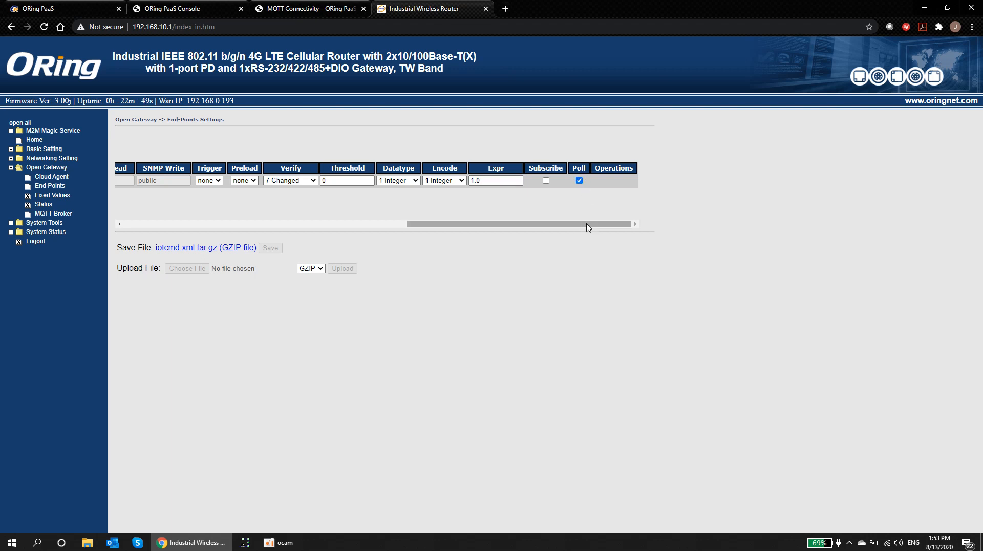
pyautogui.moveTo(588, 228); pyautogui.dragTo(225, 227)
pyautogui.click(127, 203)
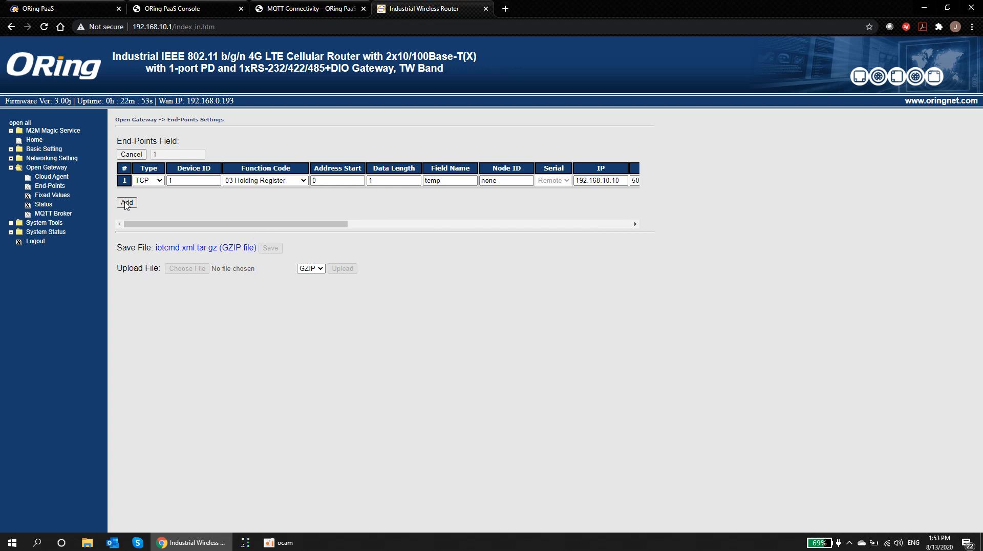
pyautogui.click(151, 204)
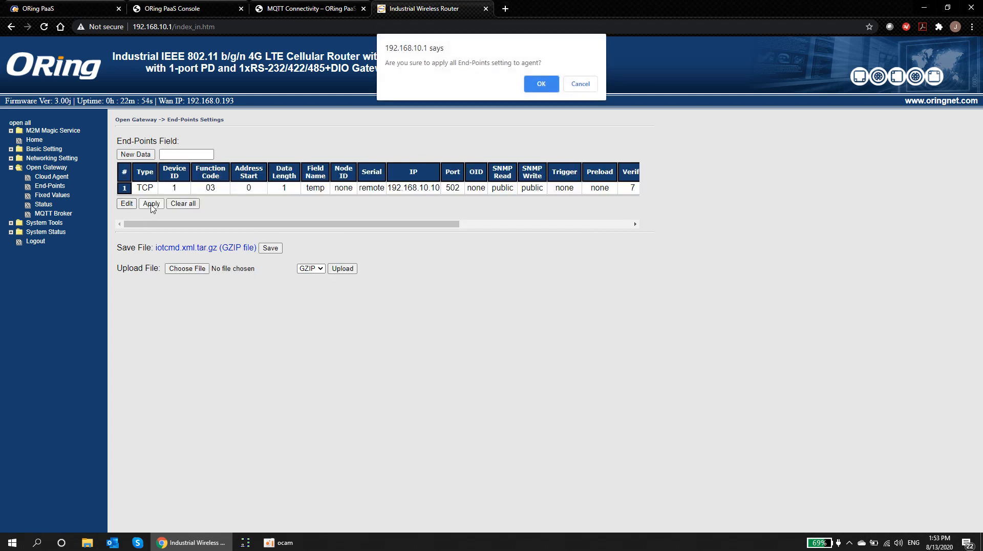
pyautogui.click(541, 85)
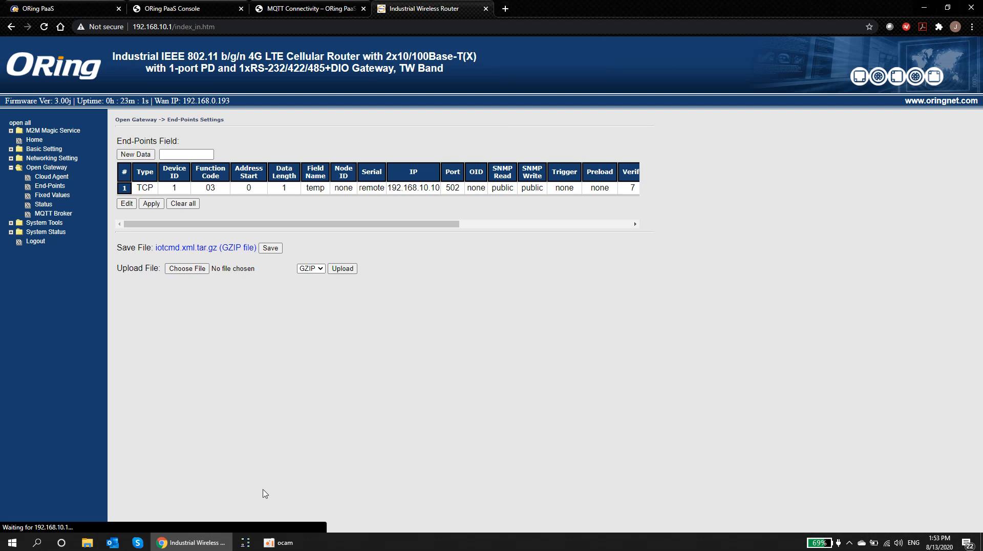
# Step: Connect Modbus Slave via Modbus TCP/IP at 192.168.10.10:502 and set register 0 to 10
pyautogui.click(246, 543)
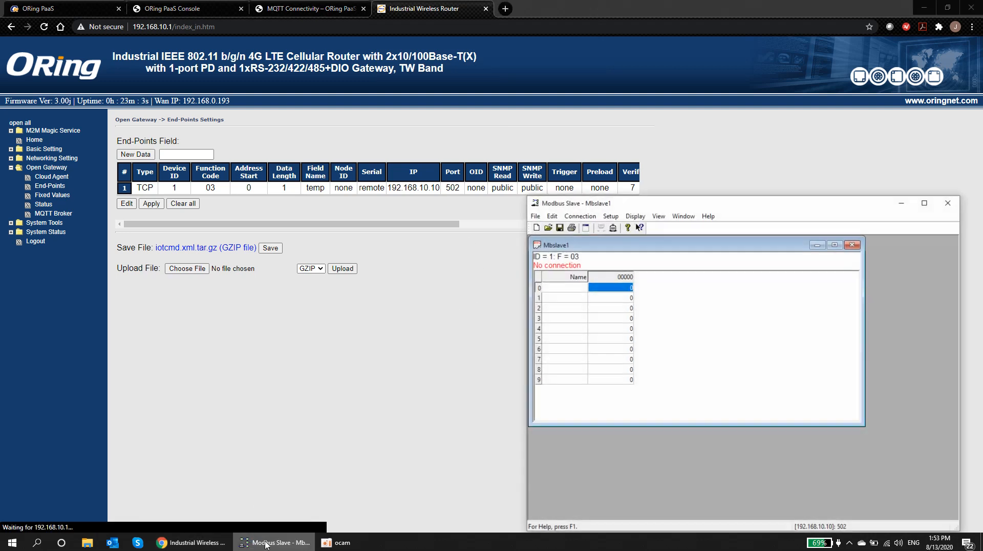
pyautogui.moveTo(659, 208); pyautogui.dragTo(571, 146)
pyautogui.click(493, 154)
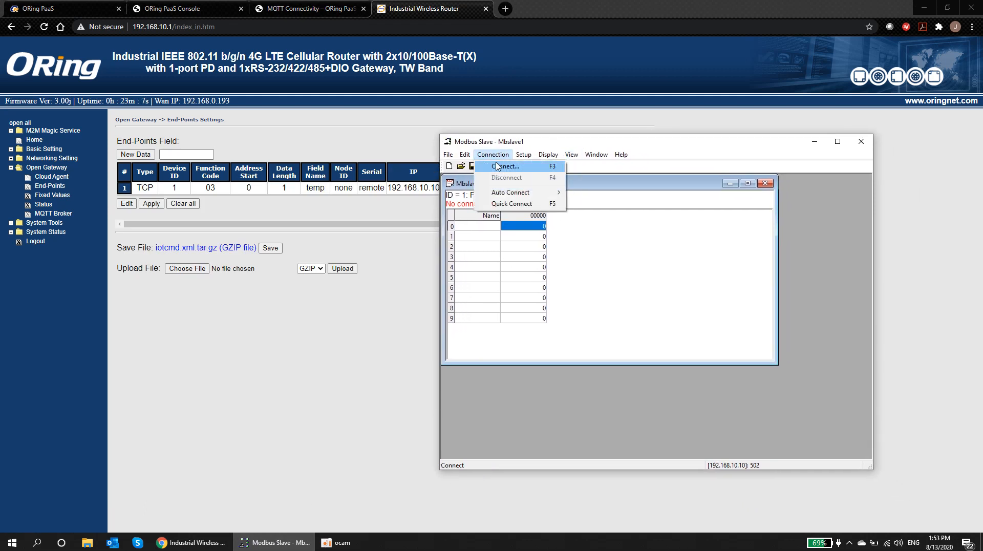
pyautogui.click(496, 166)
pyautogui.click(623, 377)
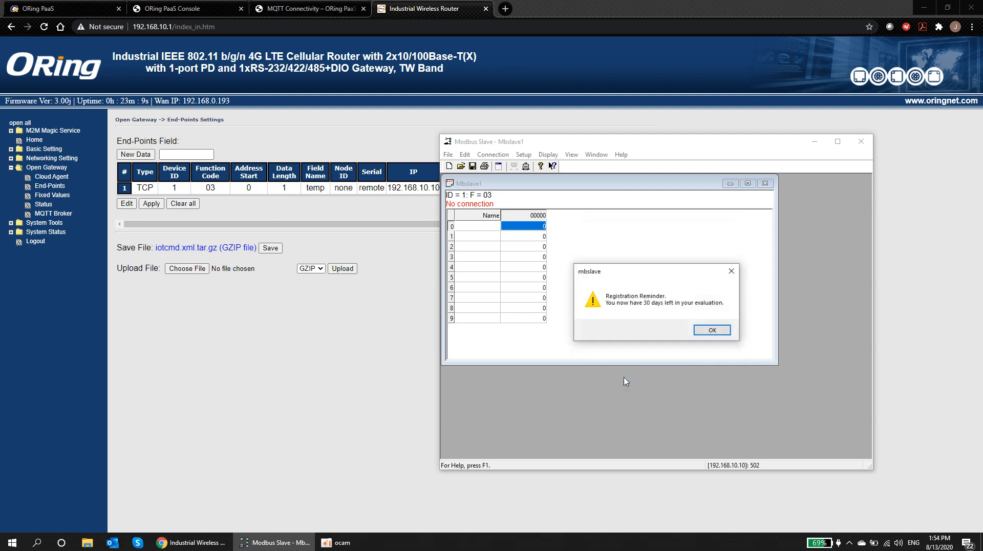
pyautogui.click(710, 330)
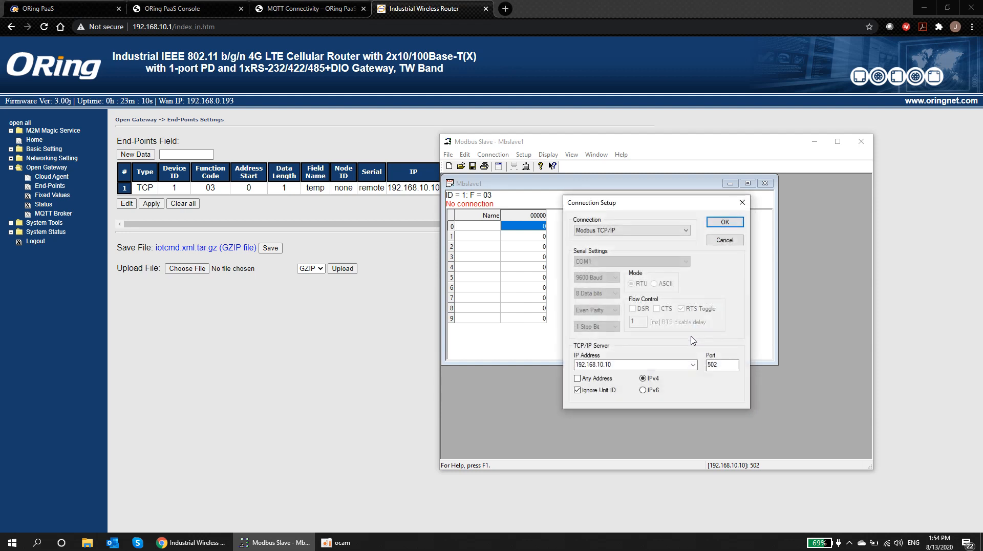
pyautogui.click(620, 361)
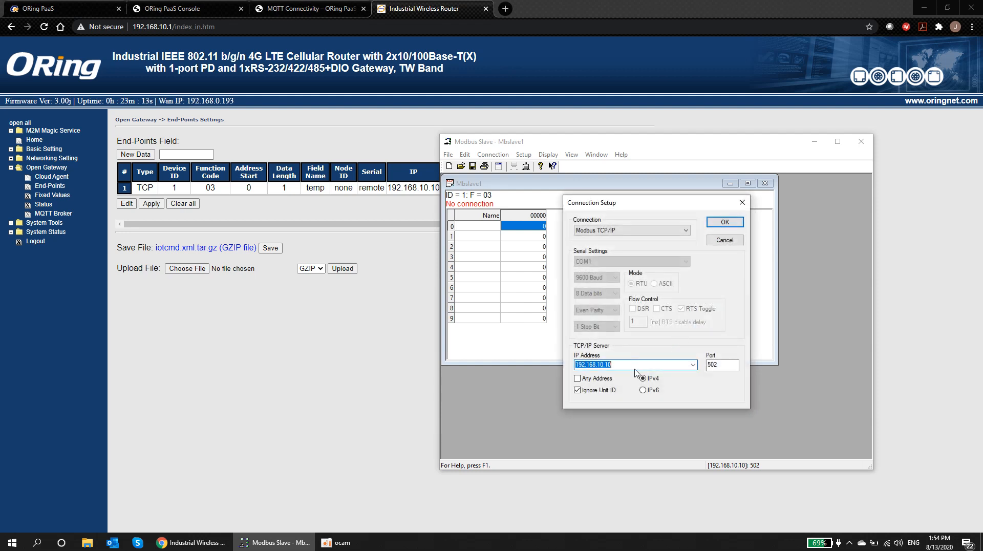
pyautogui.click(721, 365)
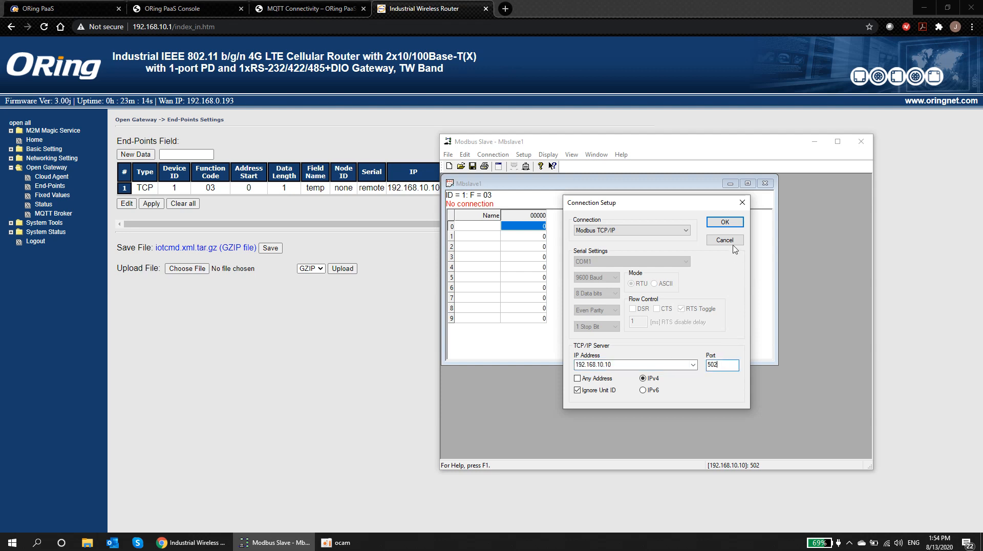
pyautogui.click(726, 223)
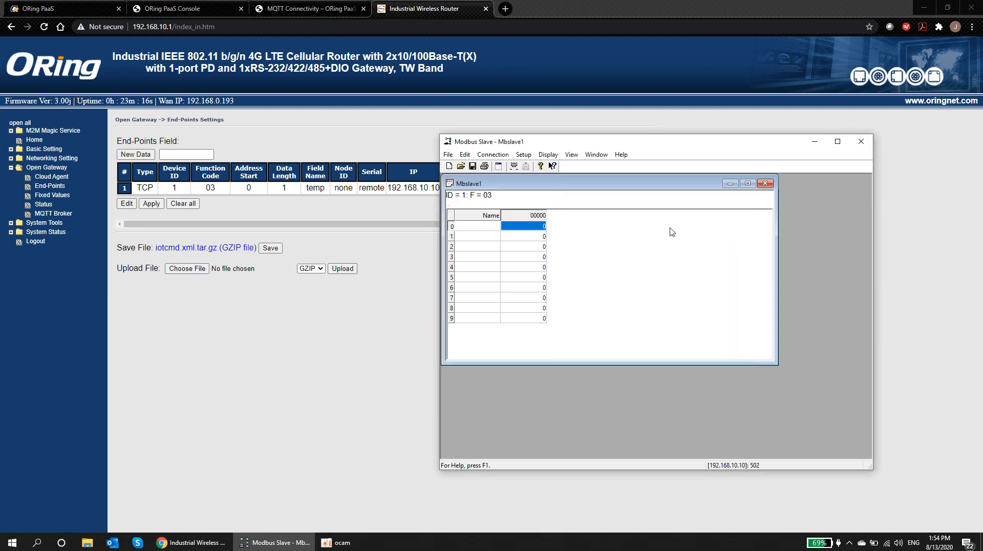
pyautogui.doubleClick(539, 230)
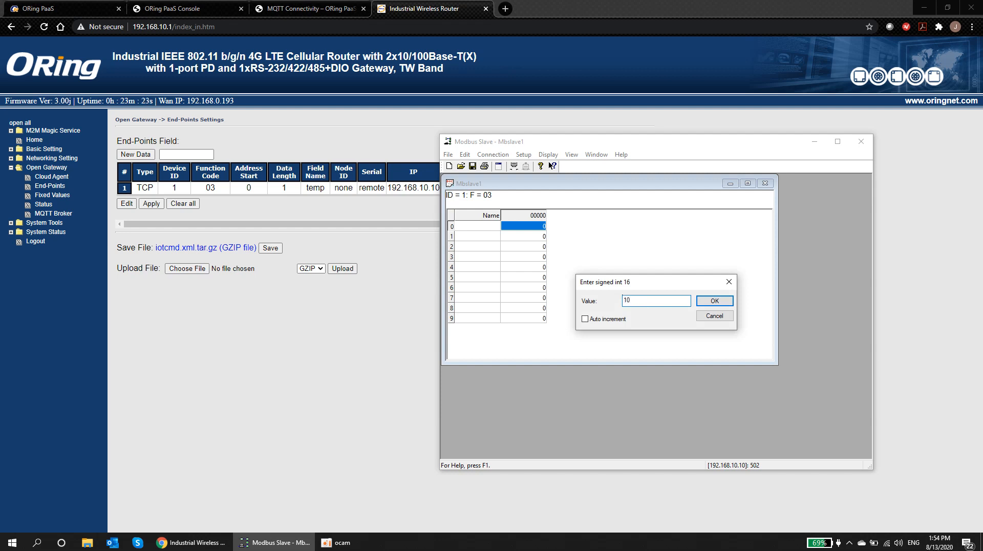
pyautogui.click(711, 303)
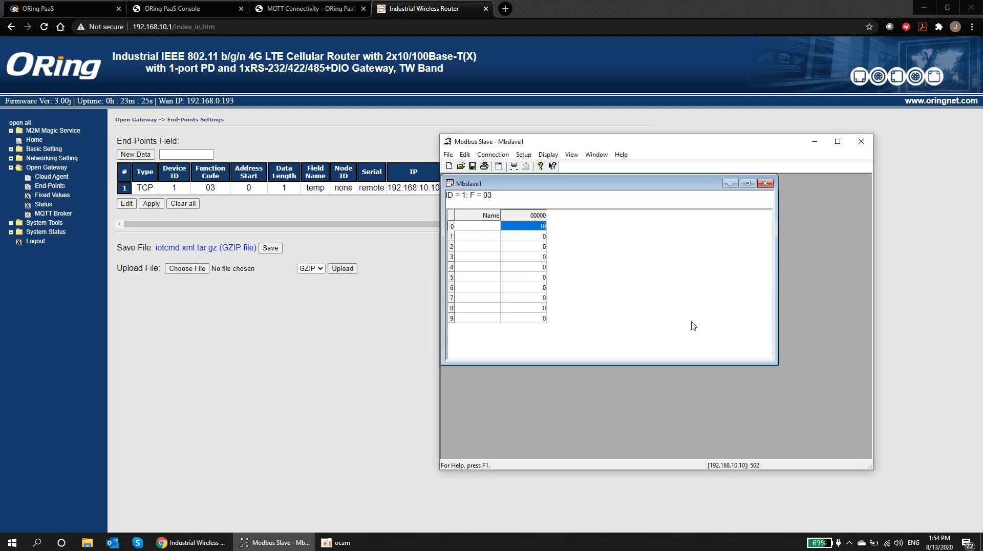
# Step: Check the gateway Status page showing the temp field reading 10
pyautogui.click(345, 322)
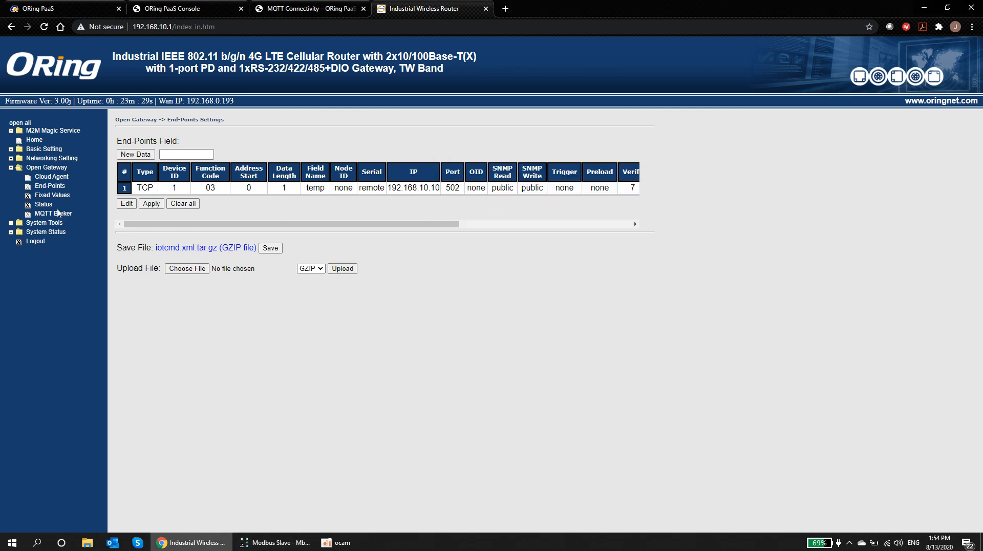
pyautogui.click(43, 204)
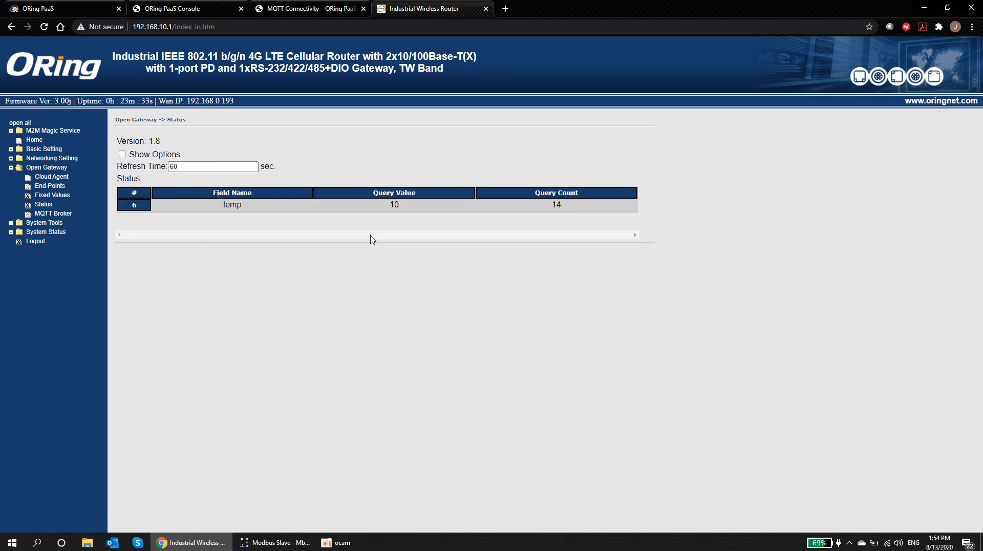
pyautogui.doubleClick(223, 206)
pyautogui.doubleClick(392, 205)
# Step: Reopen IMG-4312D-Demo from the PaaS console's Things list
pyautogui.click(403, 207)
pyautogui.click(186, 10)
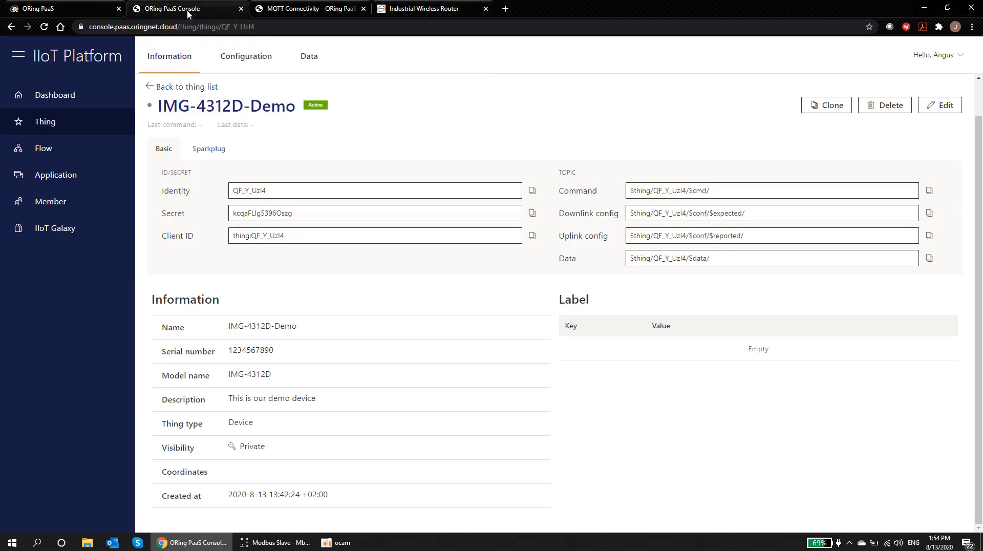
pyautogui.click(27, 127)
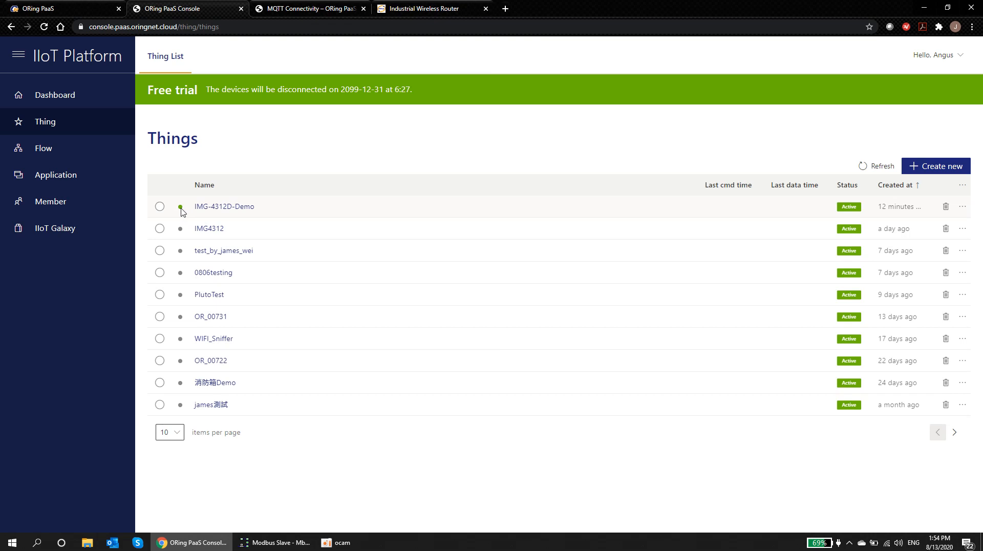
pyautogui.click(219, 207)
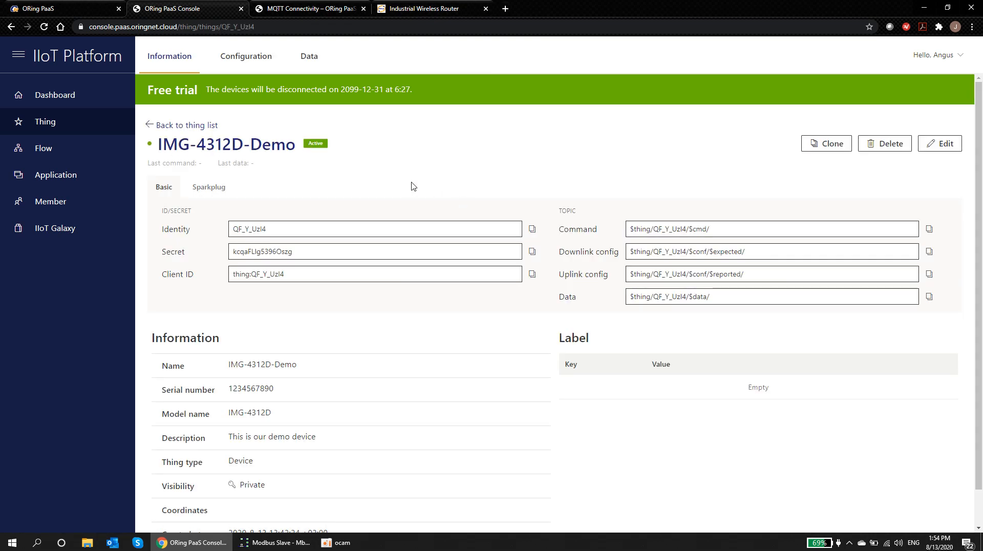
# Step: Search IMG-4312D-Demo's Data tab for bucket sensors and shape temp
pyautogui.click(310, 58)
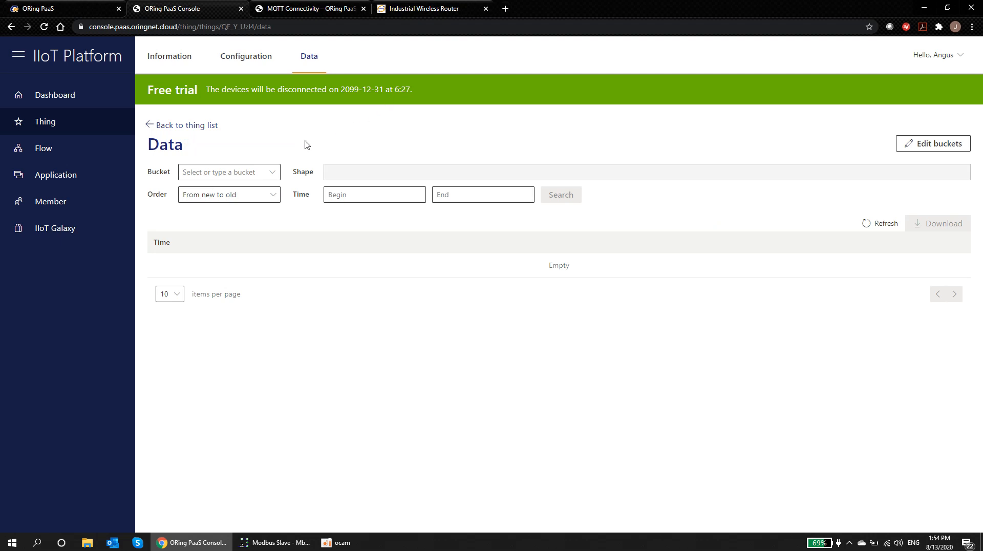
pyautogui.click(273, 174)
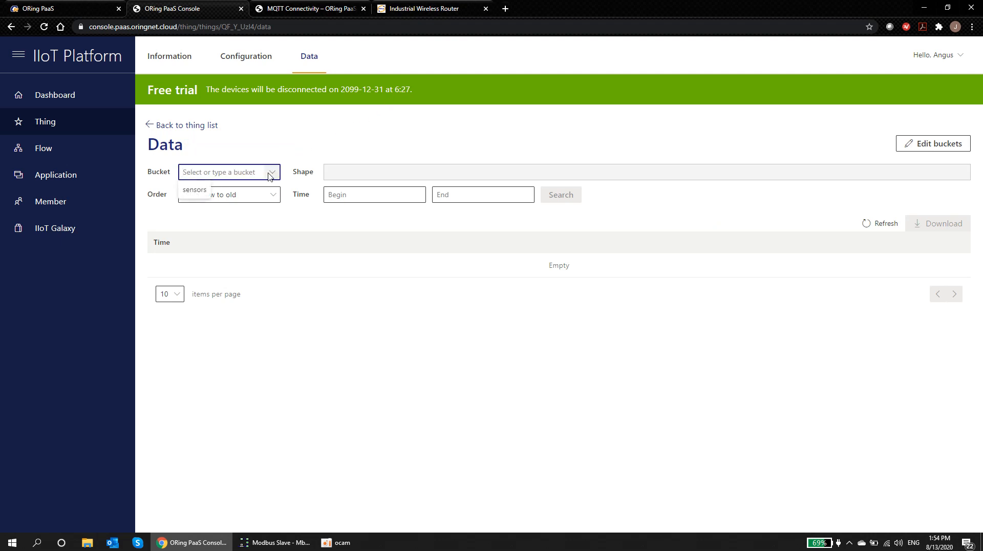
pyautogui.click(195, 190)
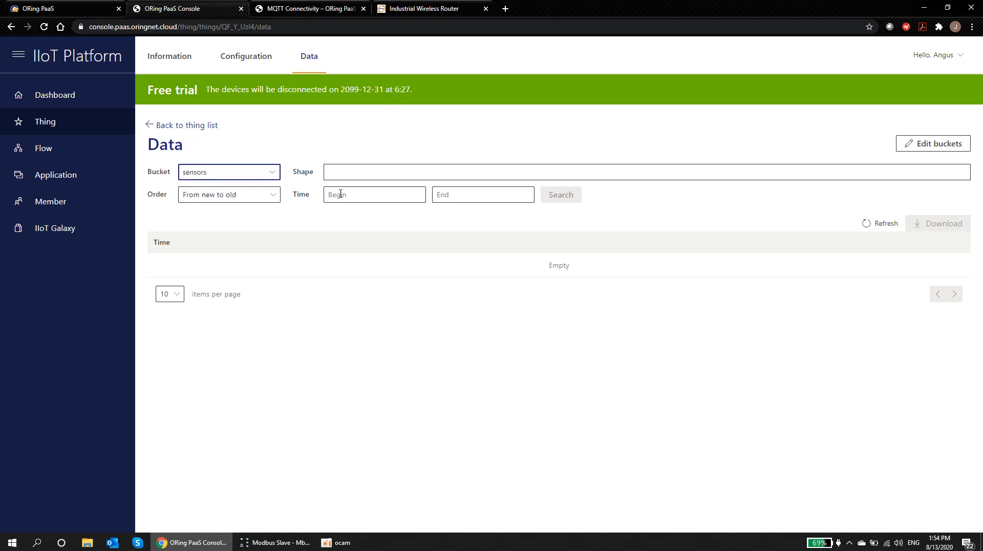
pyautogui.click(340, 173)
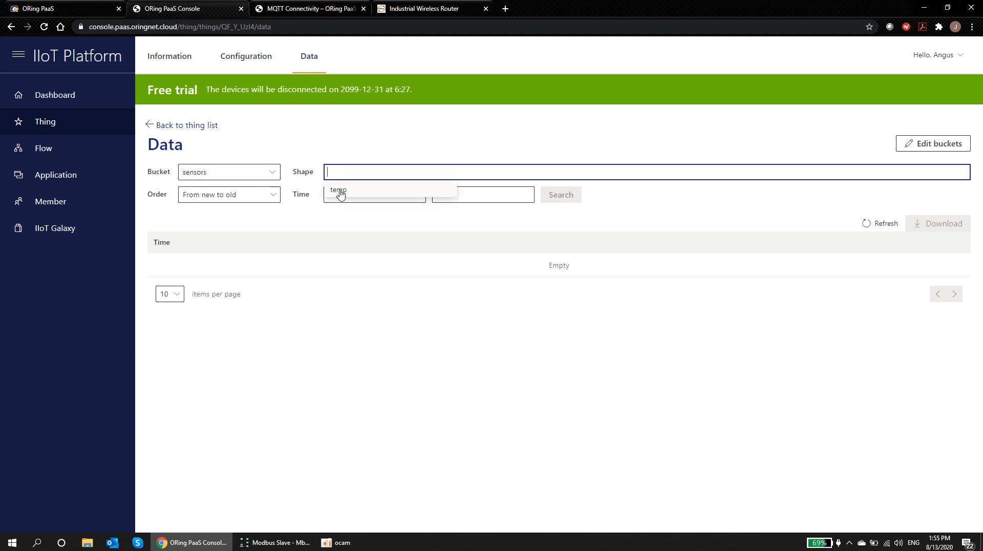
pyautogui.click(340, 191)
pyautogui.click(565, 197)
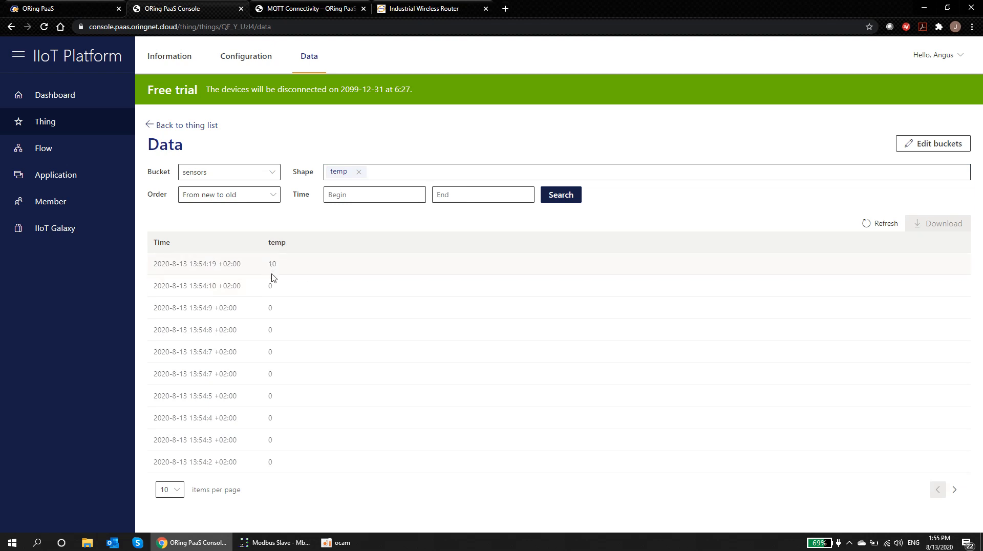
# Step: Refresh the temp readings to confirm the newest value is 10
pyautogui.moveTo(245, 267); pyautogui.dragTo(151, 267)
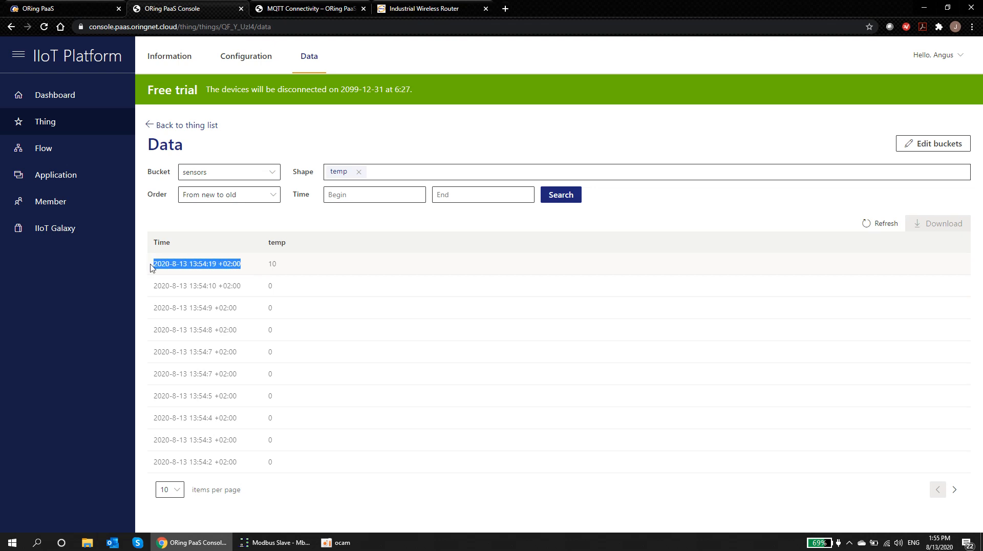
pyautogui.click(281, 271)
pyautogui.click(877, 228)
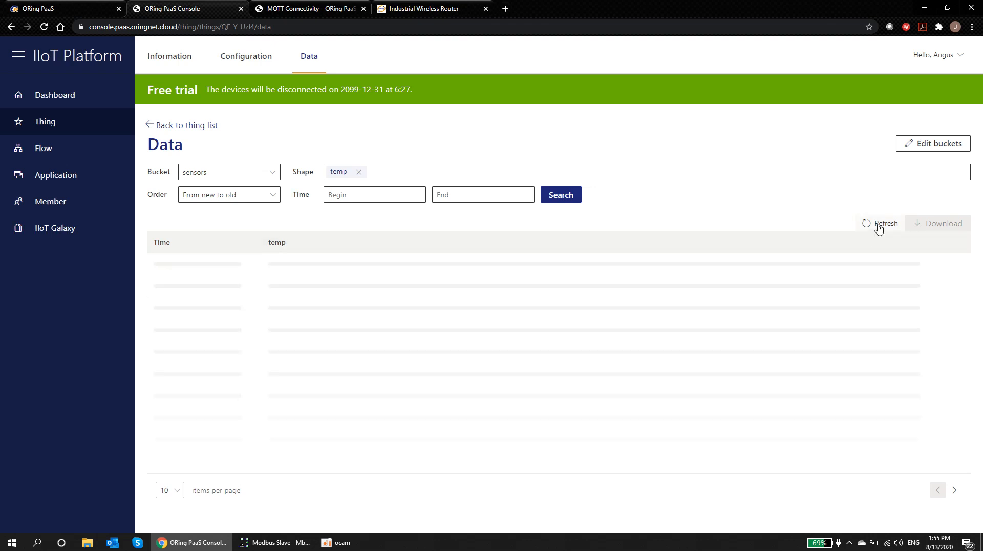
pyautogui.click(879, 228)
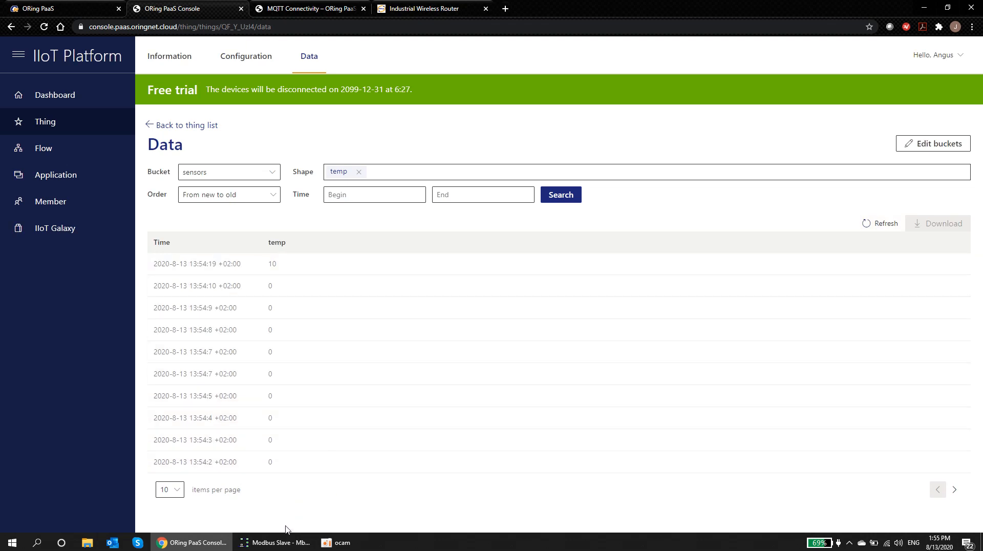
pyautogui.click(284, 542)
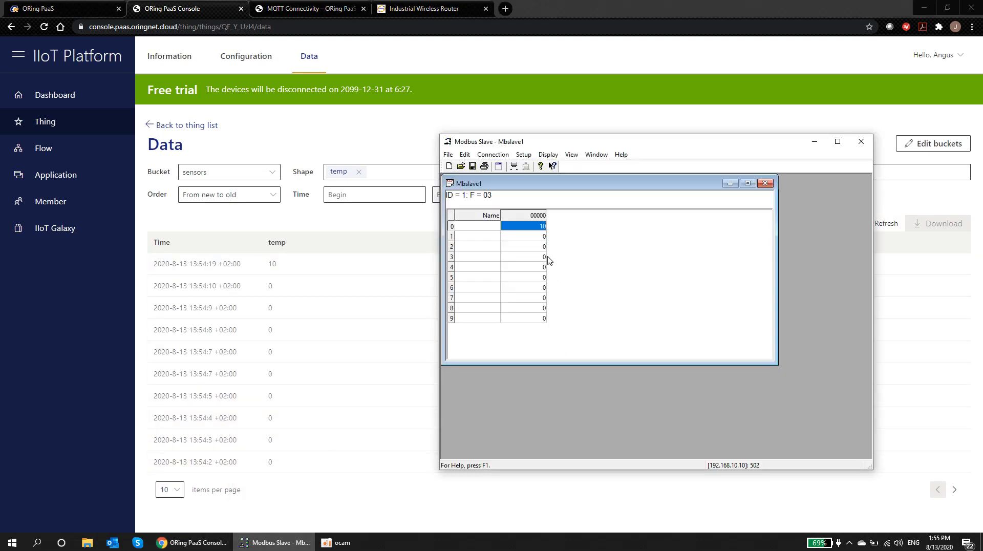
# Step: Change Modbus Slave register 0 from 10 to 15 and return to the console's Data page
pyautogui.doubleClick(542, 227)
pyautogui.click(646, 301)
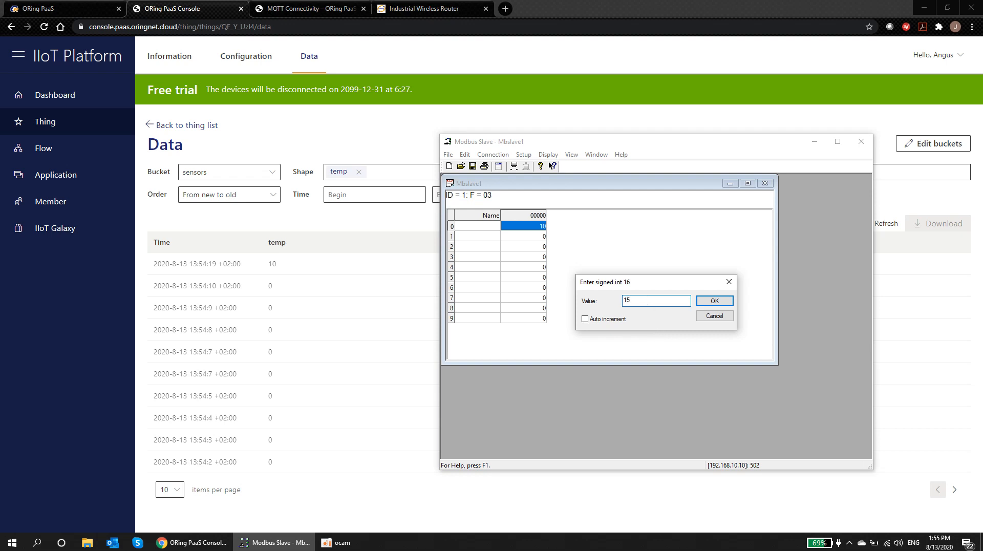
pyautogui.click(719, 302)
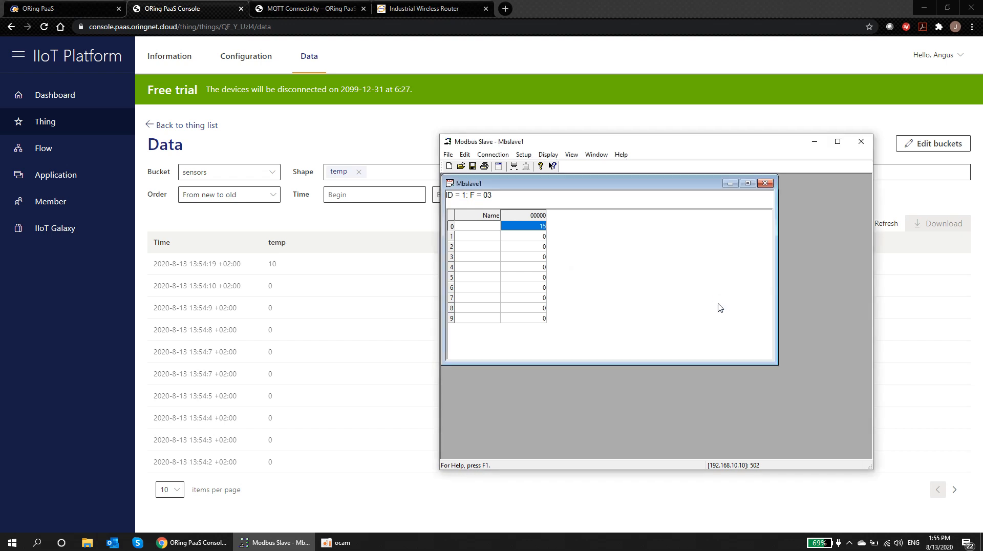
pyautogui.click(343, 249)
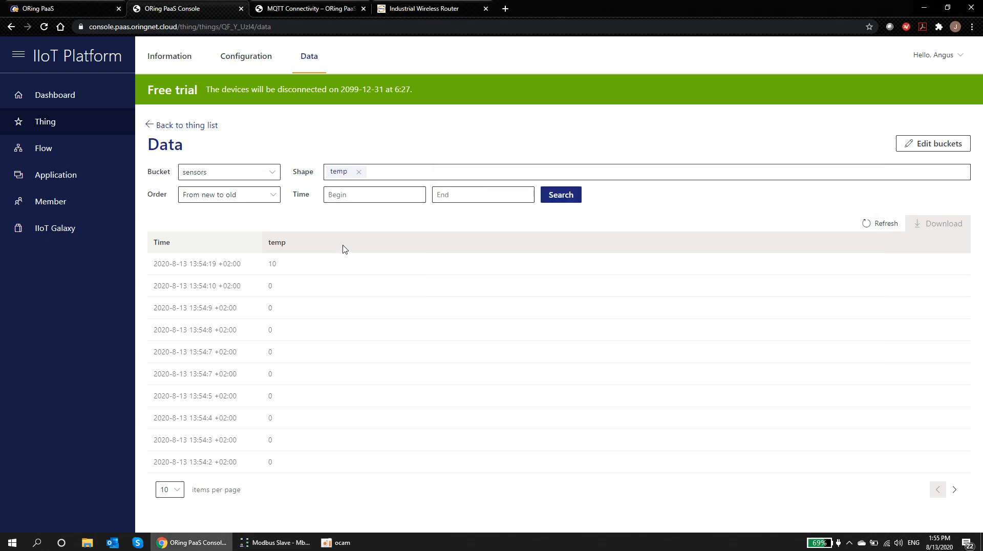
# Step: Refresh the thing's Data tab to confirm the new temp reading of 15, then go to Flow
pyautogui.click(875, 226)
pyautogui.moveTo(276, 263); pyautogui.dragTo(155, 264)
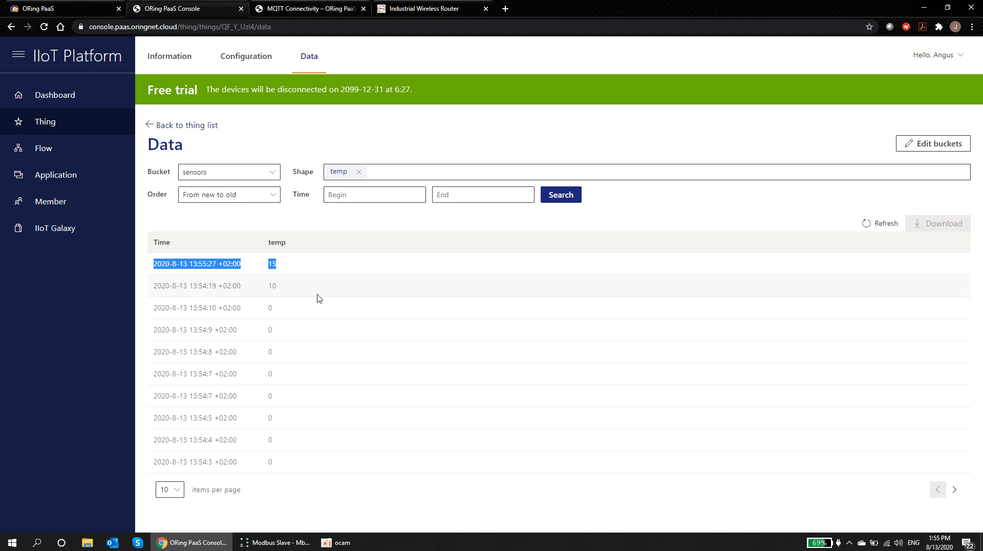
pyautogui.click(297, 266)
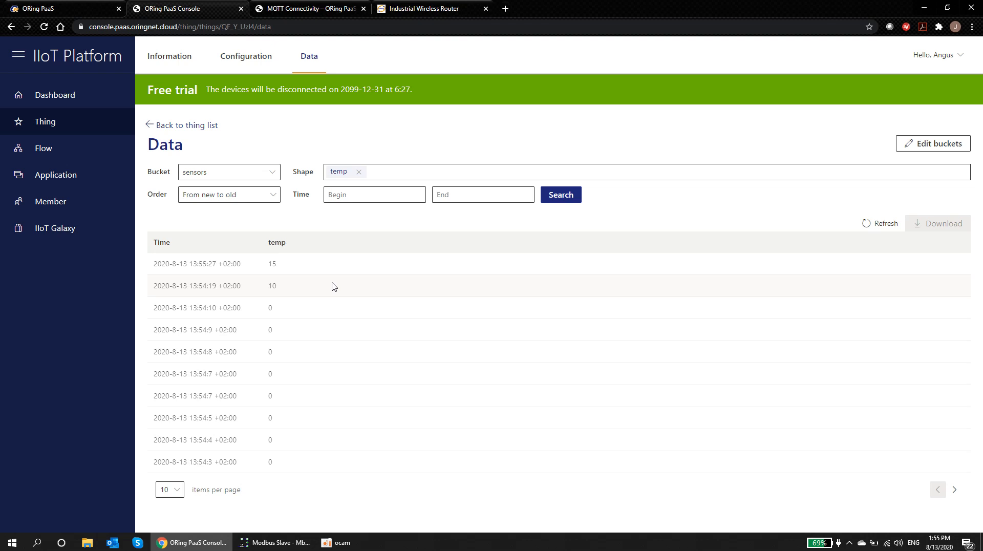
pyautogui.click(46, 151)
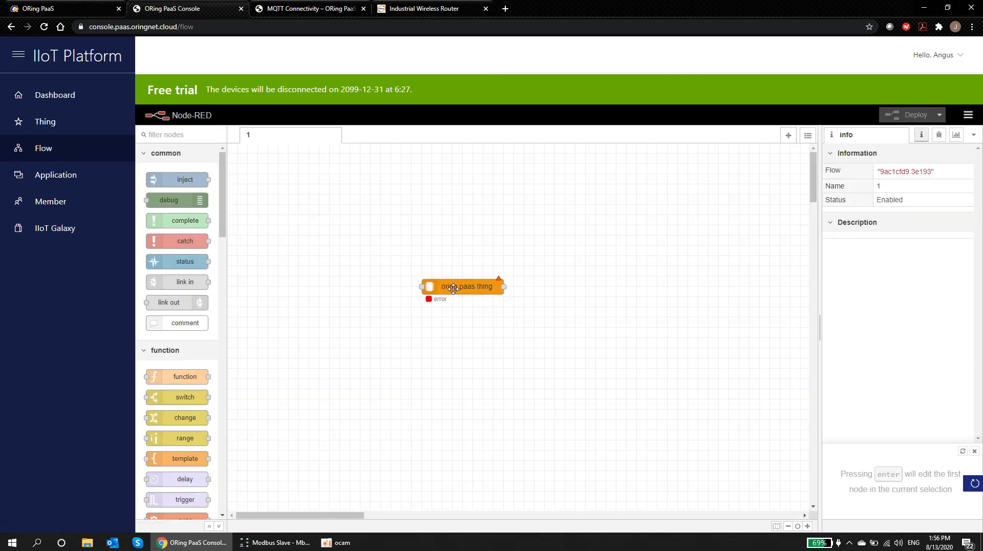
# Step: Delete the oring paas thing node from the flow and go to the Applications list
pyautogui.click(455, 290)
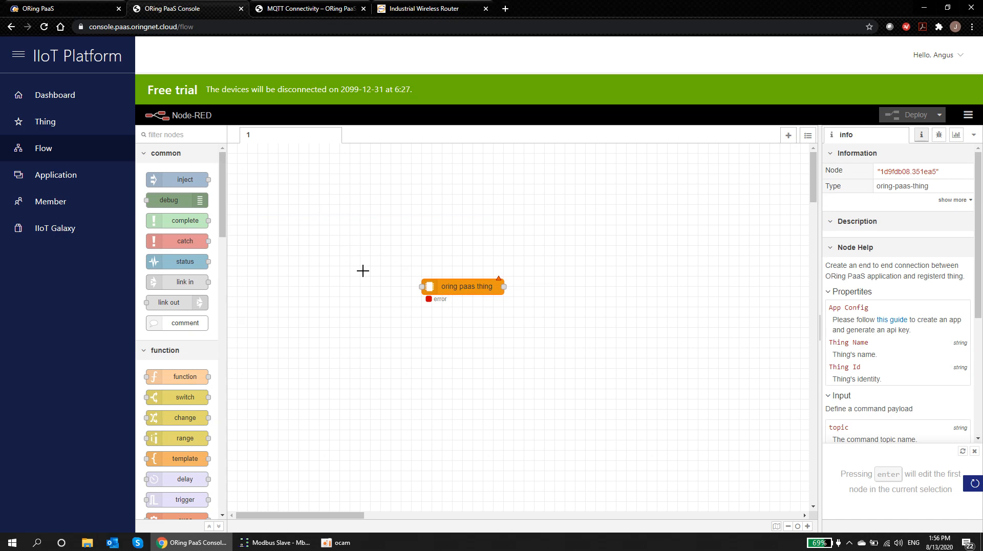
pyautogui.press('Delete')
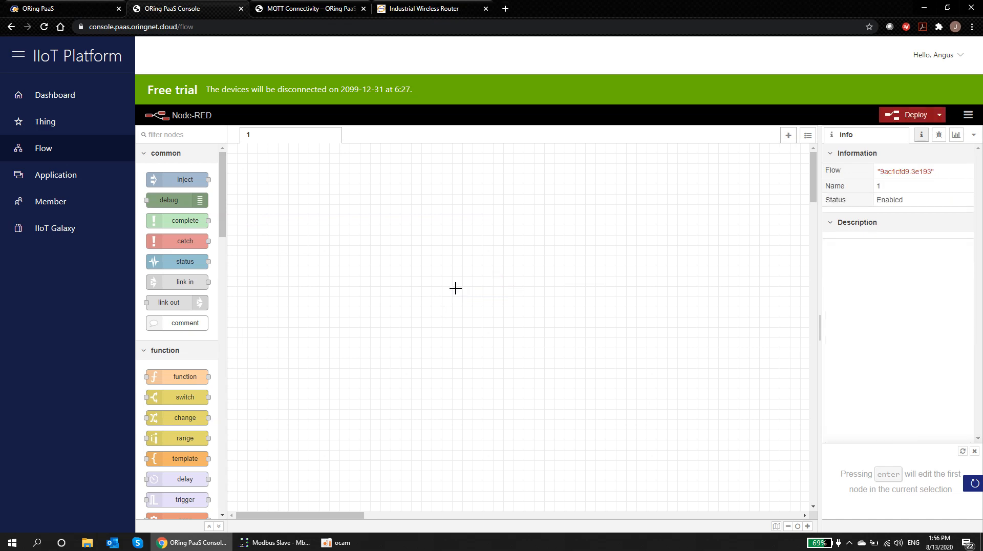
pyautogui.scroll(-1, 222, 218)
pyautogui.moveTo(222, 219); pyautogui.dragTo(224, 427)
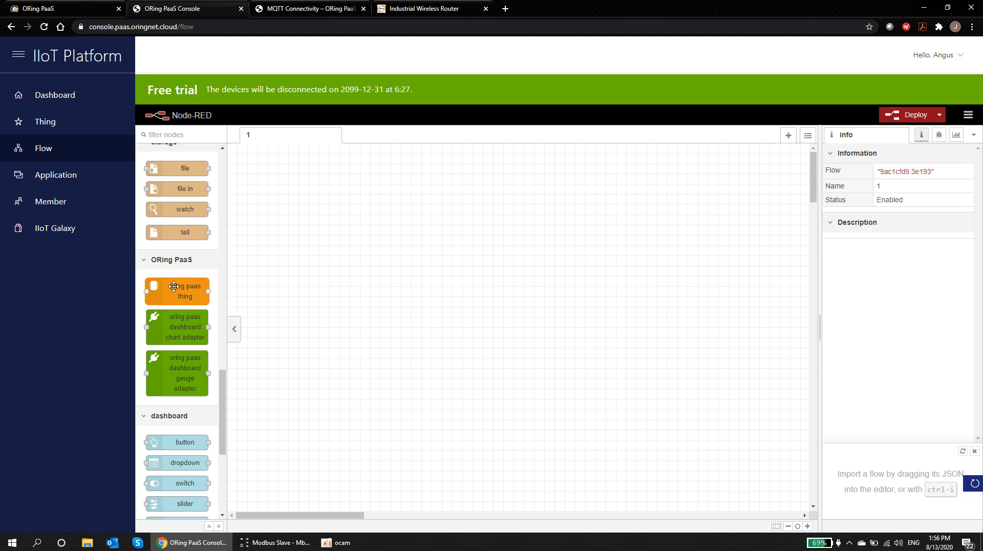
pyautogui.click(47, 177)
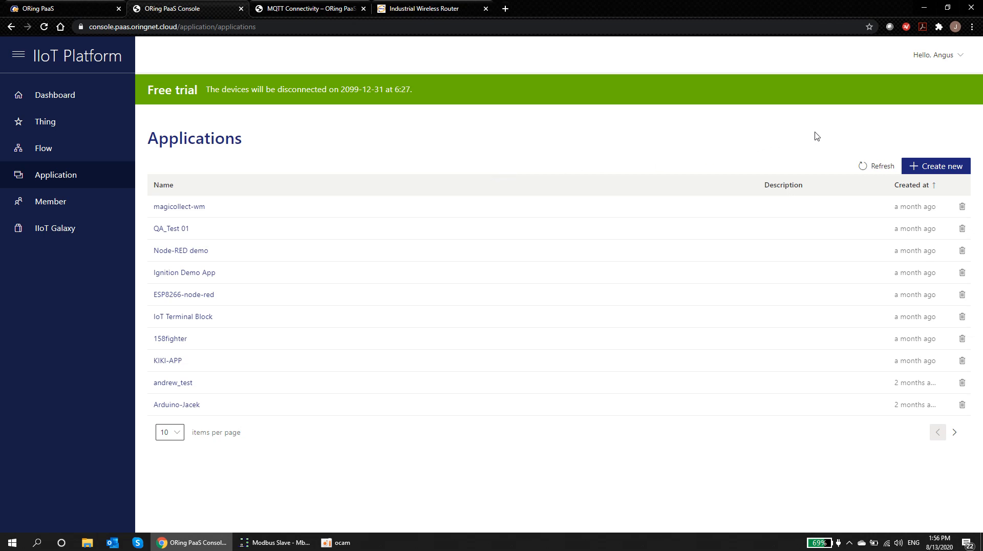
pyautogui.click(929, 166)
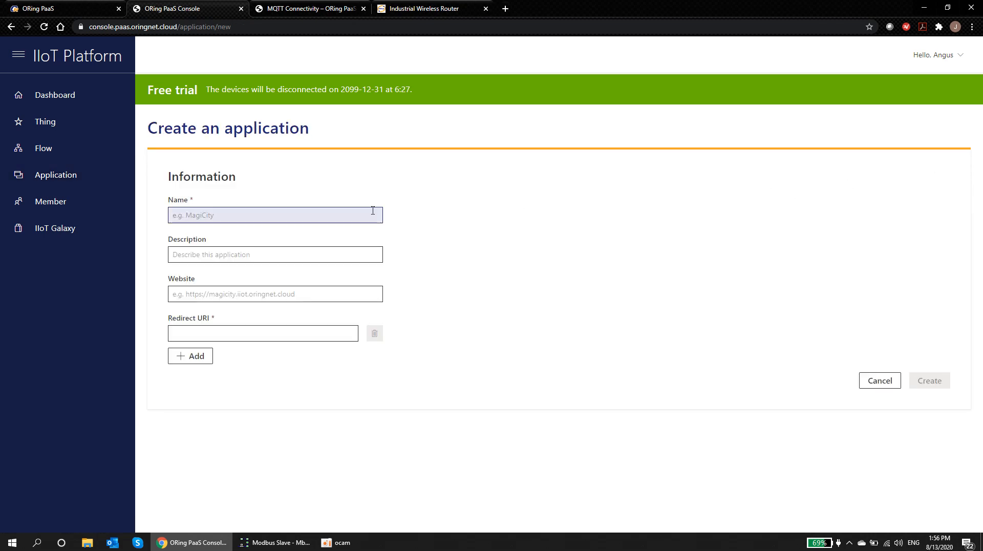
pyautogui.click(234, 215)
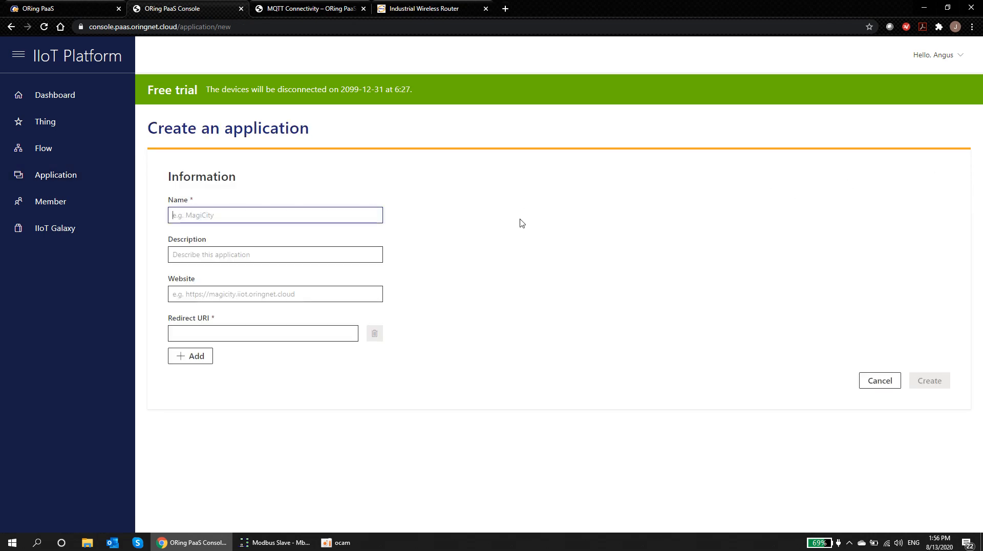
pyautogui.write('IMG-4312D-demoAPP')
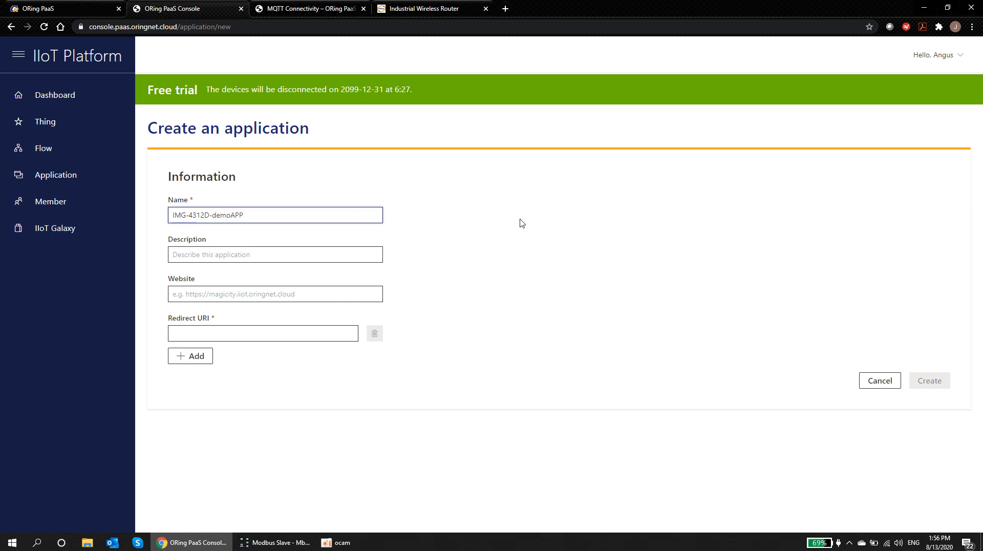
pyautogui.click(268, 252)
pyautogui.write('Thi')
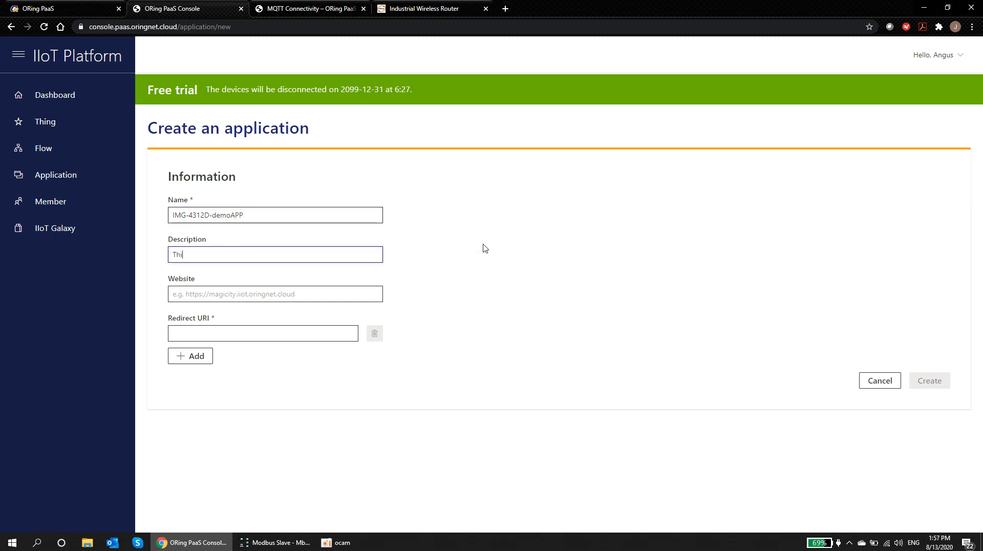
pyautogui.write('s is ou')
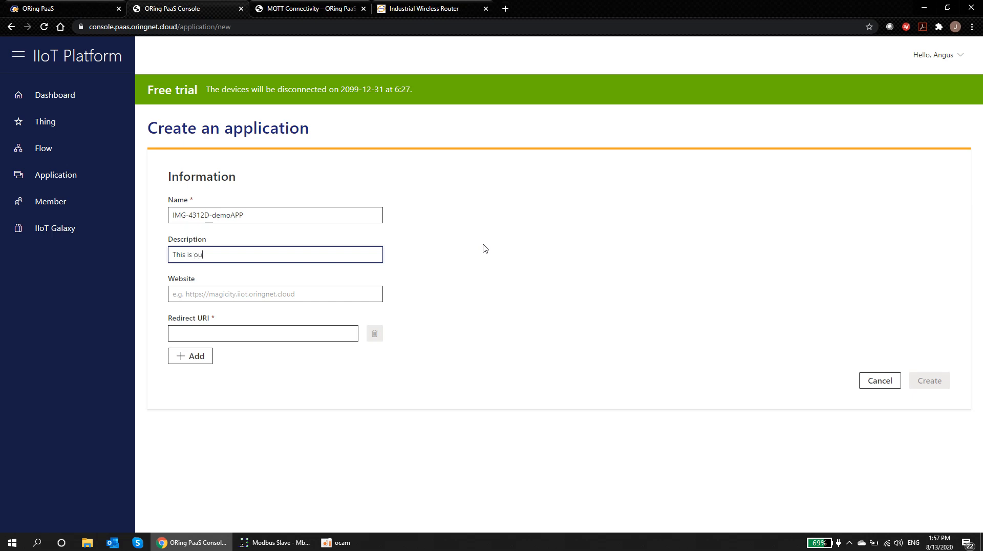
pyautogui.write('r demo APP')
pyautogui.click(246, 332)
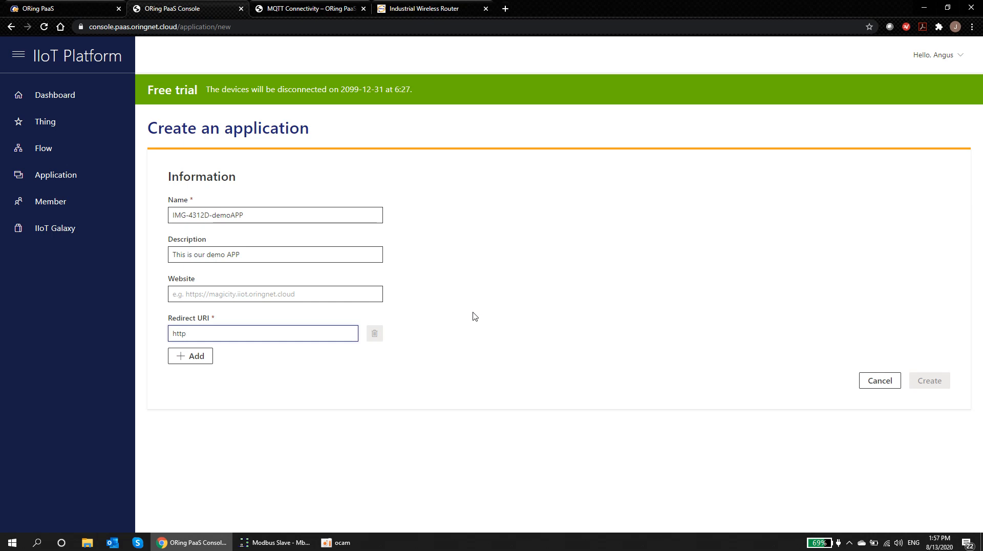
pyautogui.write('http://local')
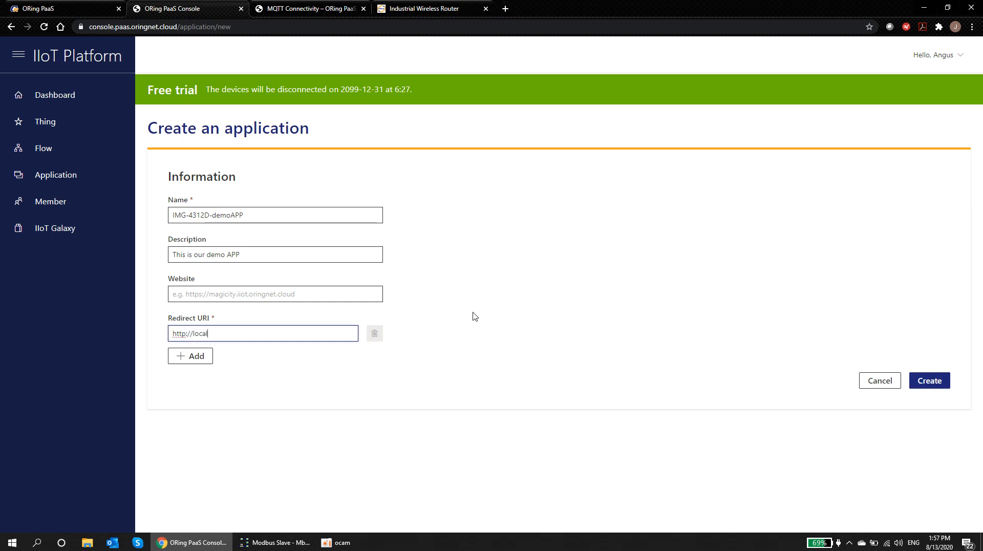
pyautogui.write('host:3000')
pyautogui.click(928, 379)
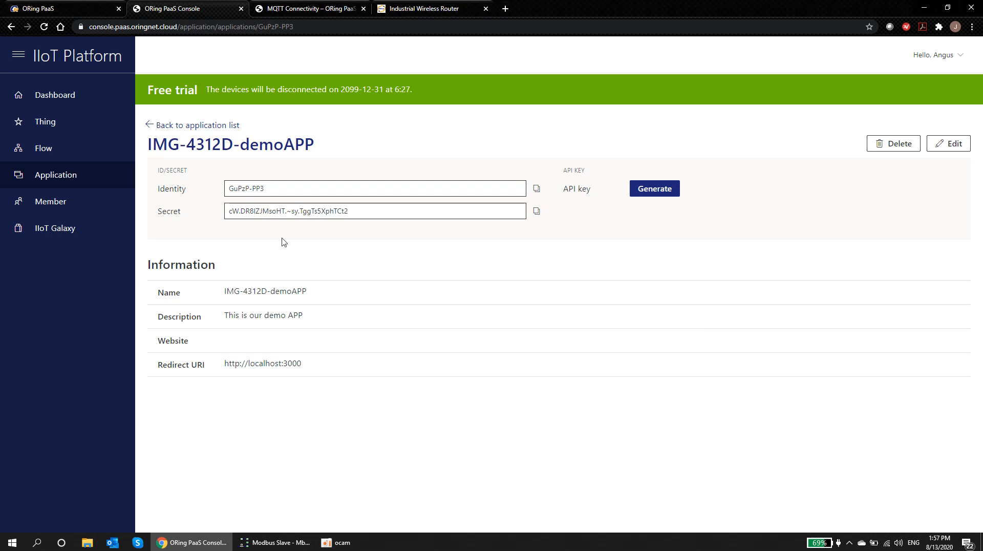
# Step: Select the application's Identity value on its details page
pyautogui.click(159, 190)
pyautogui.moveTo(162, 212); pyautogui.dragTo(183, 213)
pyautogui.click(200, 214)
# Step: Generate an API key for IMG-4312D-demoAPP, select it, and open Flow in a new tab
pyautogui.click(658, 193)
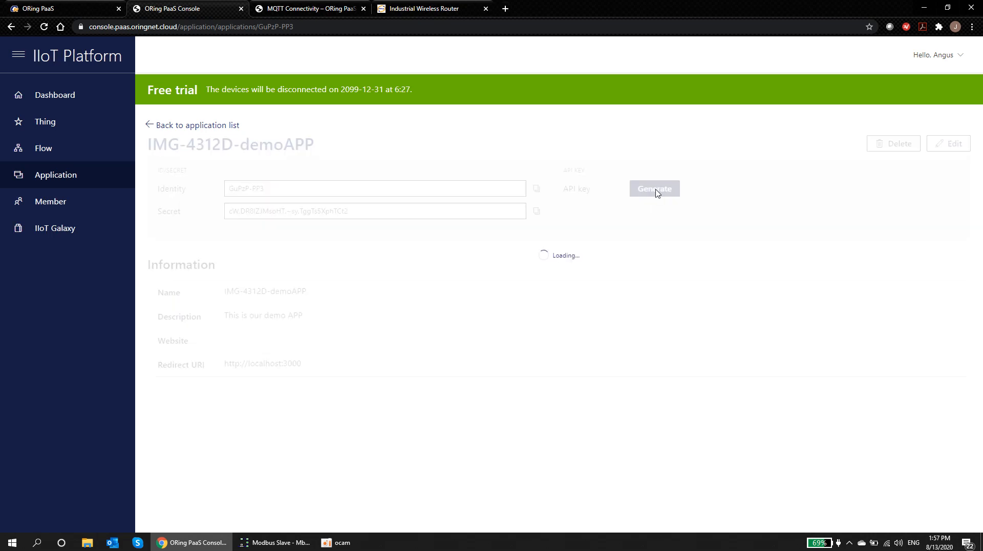
pyautogui.click(637, 191)
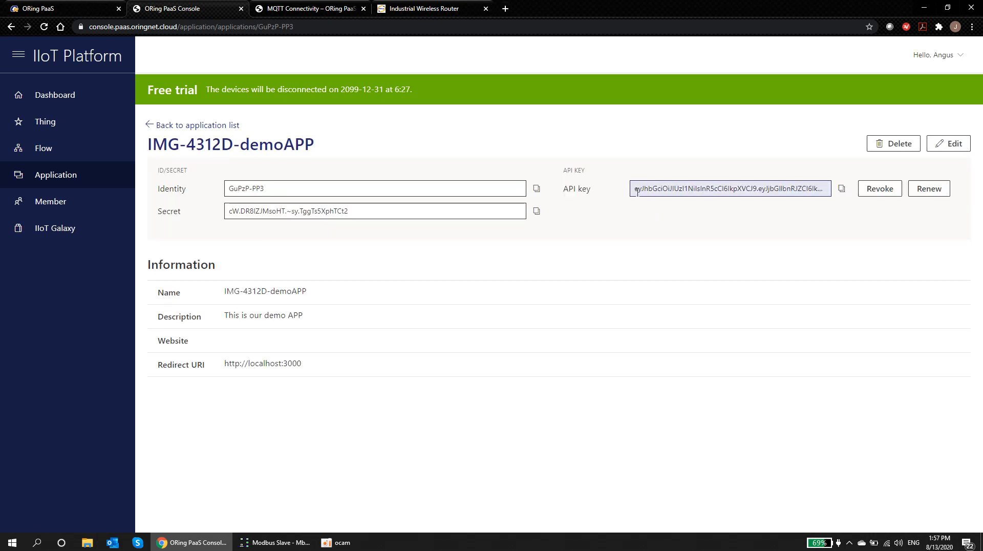
pyautogui.moveTo(637, 189); pyautogui.dragTo(813, 200)
pyautogui.click(729, 204)
pyautogui.moveTo(702, 189); pyautogui.dragTo(574, 188)
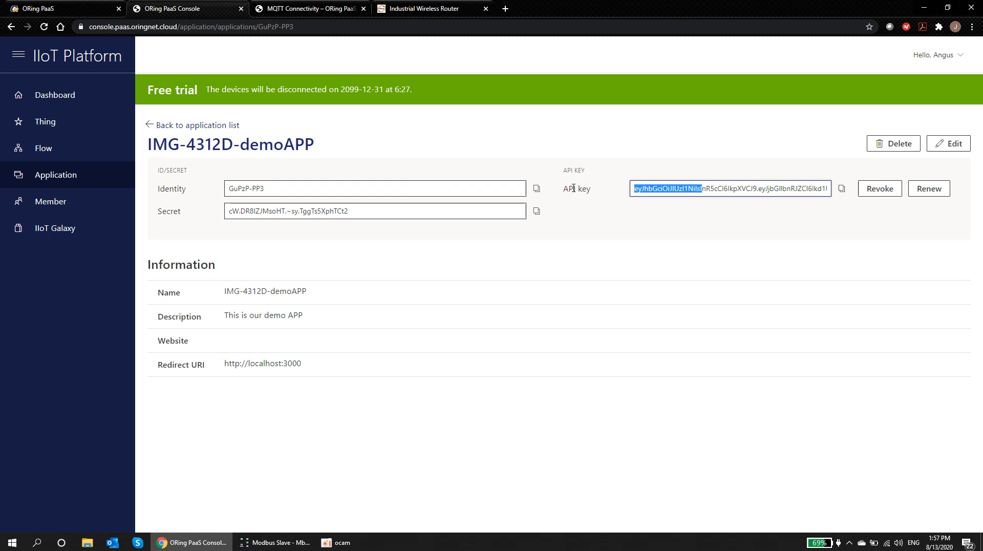
pyautogui.click(599, 216)
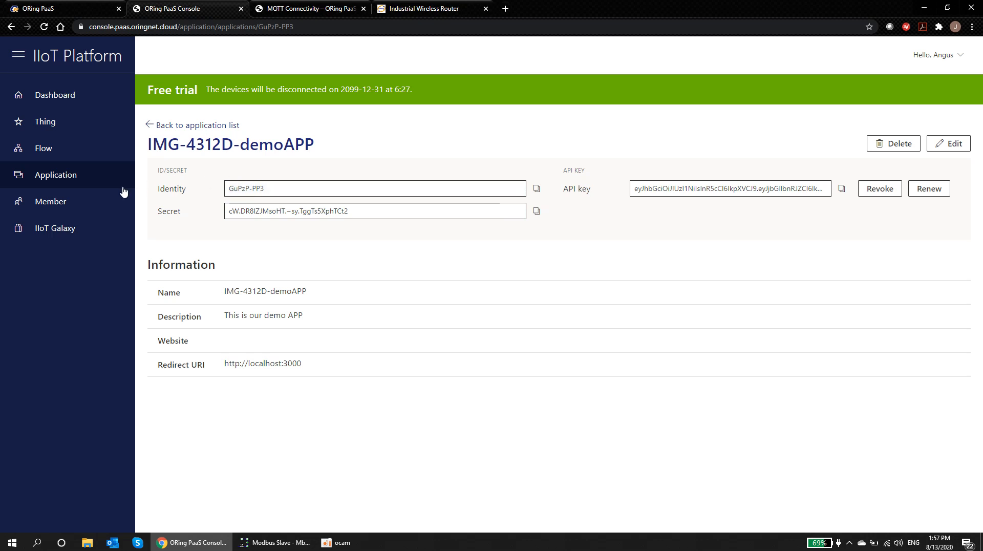
pyautogui.middleClick(38, 149)
pyautogui.click(309, 8)
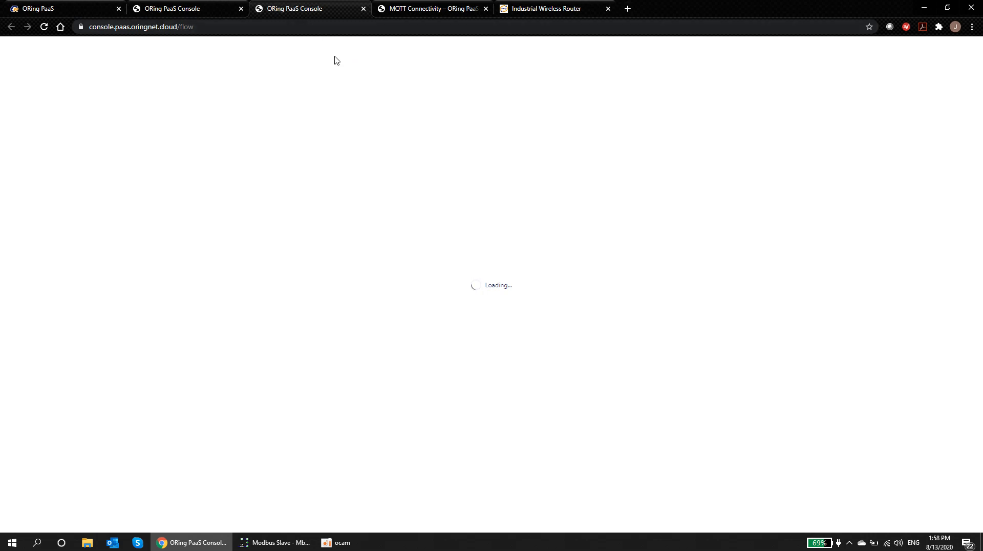
# Step: Reload the flow editor, delete the erroring oring paas thing node, and drag in a fresh one
pyautogui.click(44, 26)
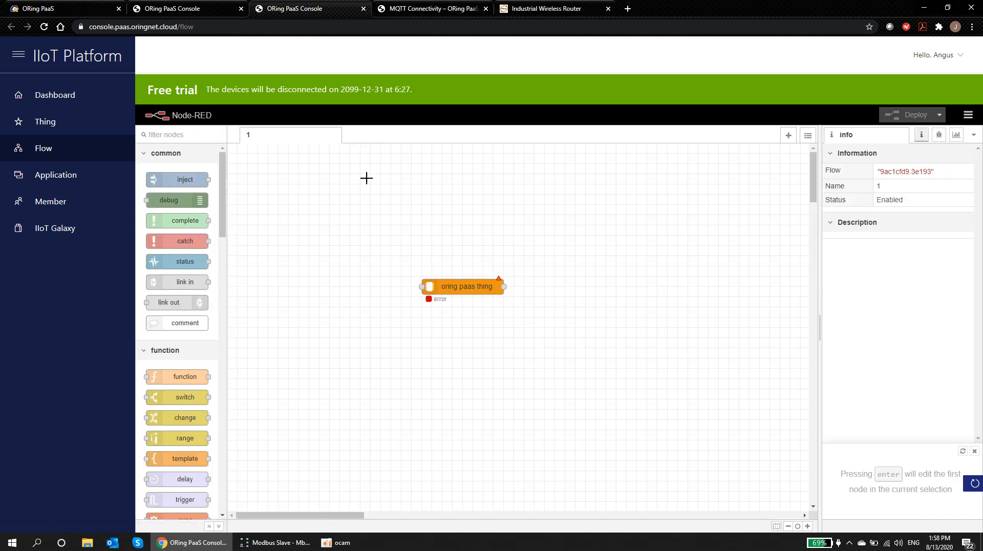
pyautogui.click(459, 289)
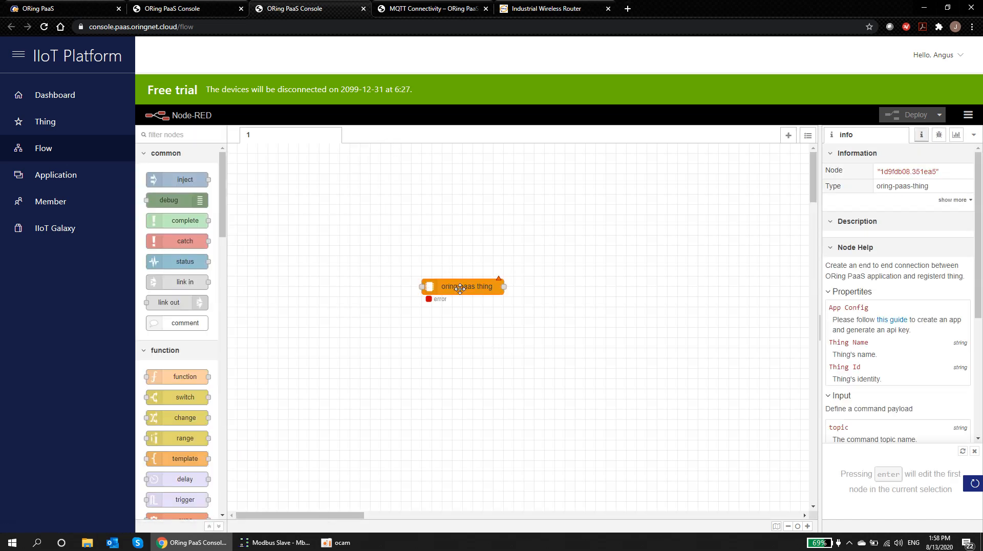
pyautogui.press('Delete')
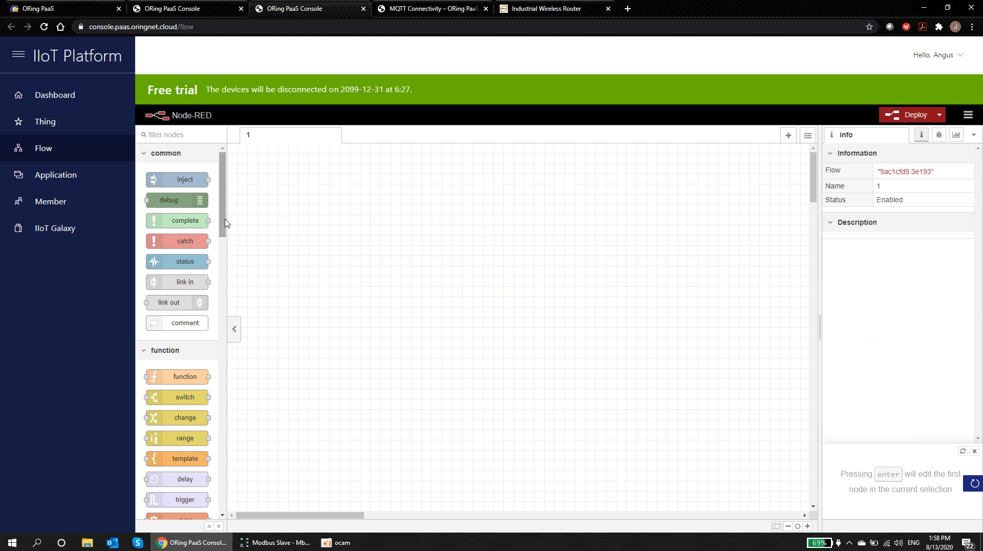
pyautogui.moveTo(223, 220); pyautogui.dragTo(228, 437)
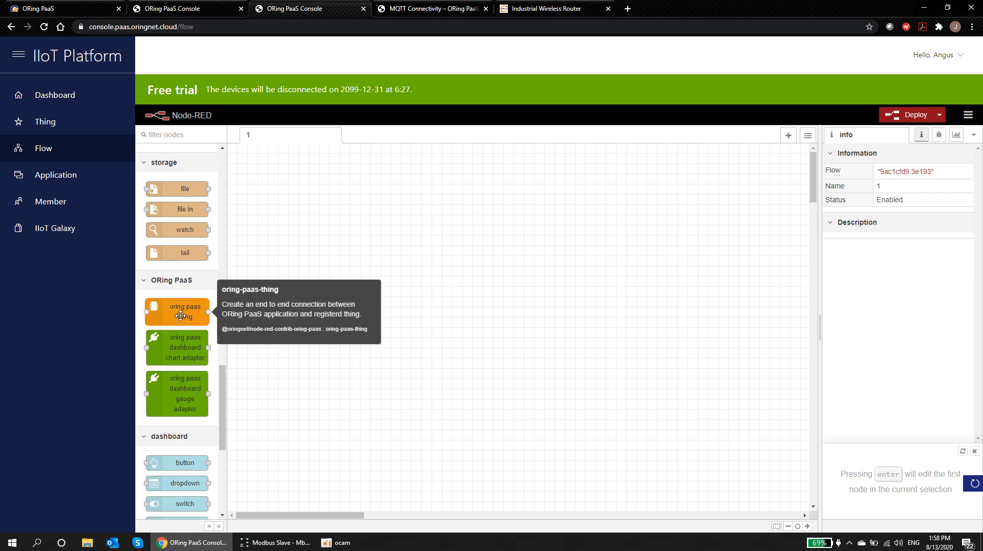
pyautogui.moveTo(182, 316); pyautogui.dragTo(430, 301)
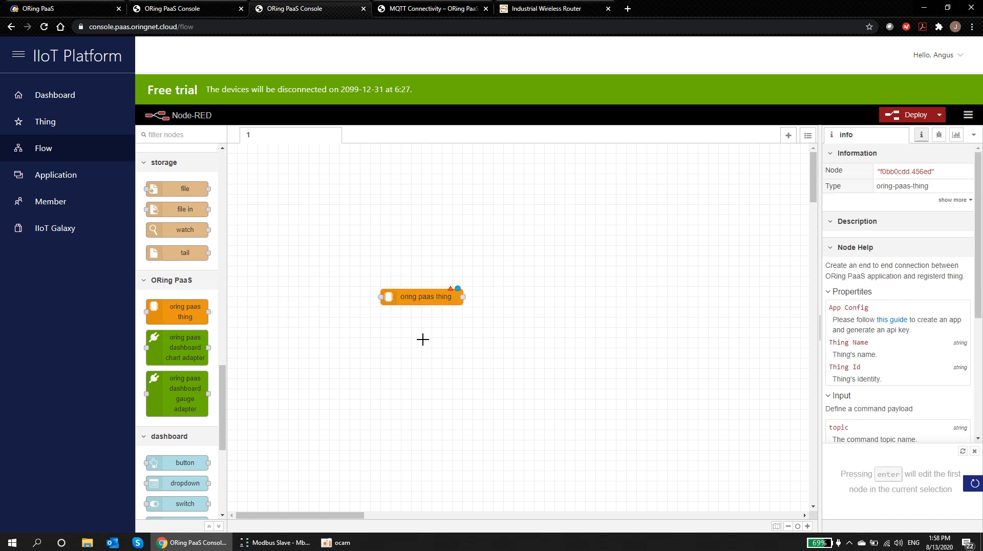
# Step: Edit the new node's App Config and paste IMG-4312D-demoAPP as the App Name
pyautogui.doubleClick(421, 301)
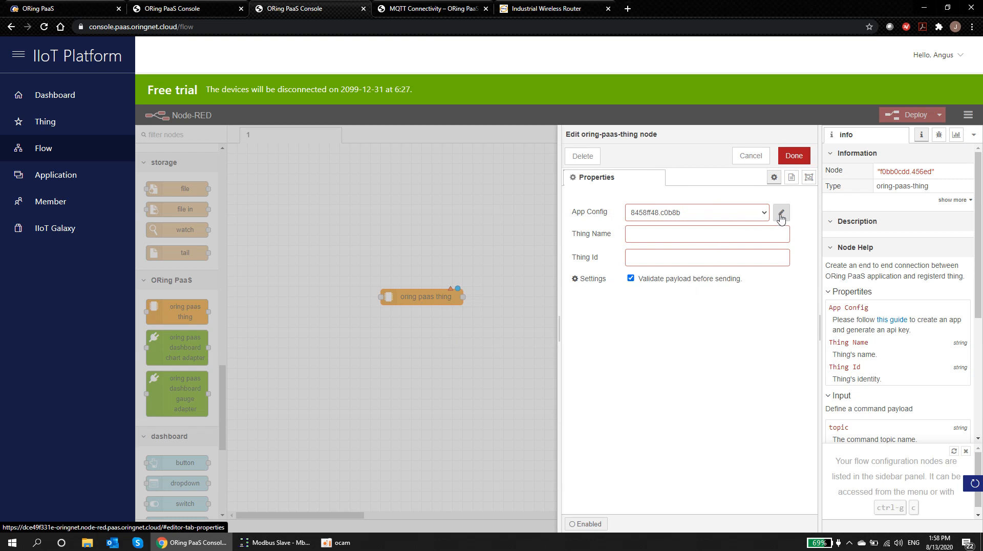
pyautogui.click(782, 215)
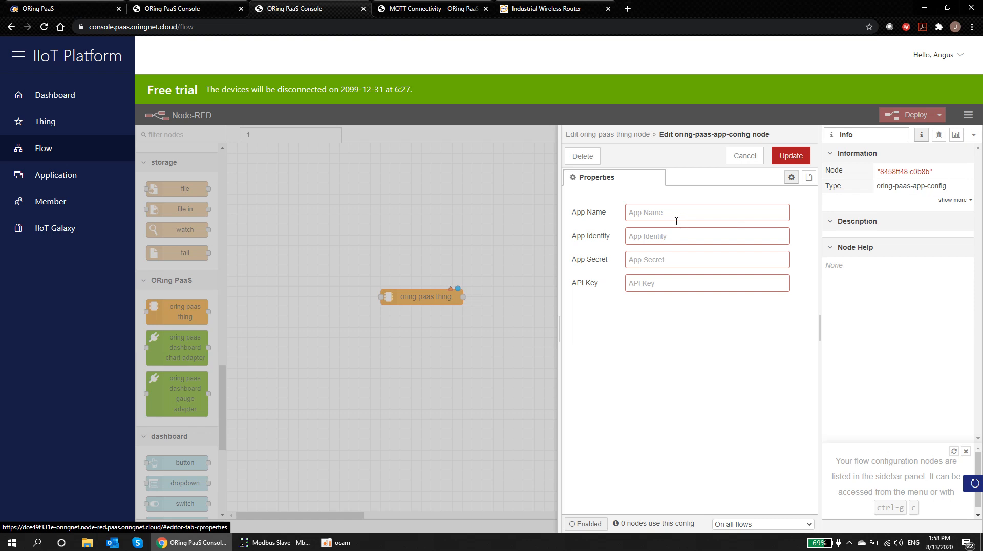
pyautogui.click(174, 8)
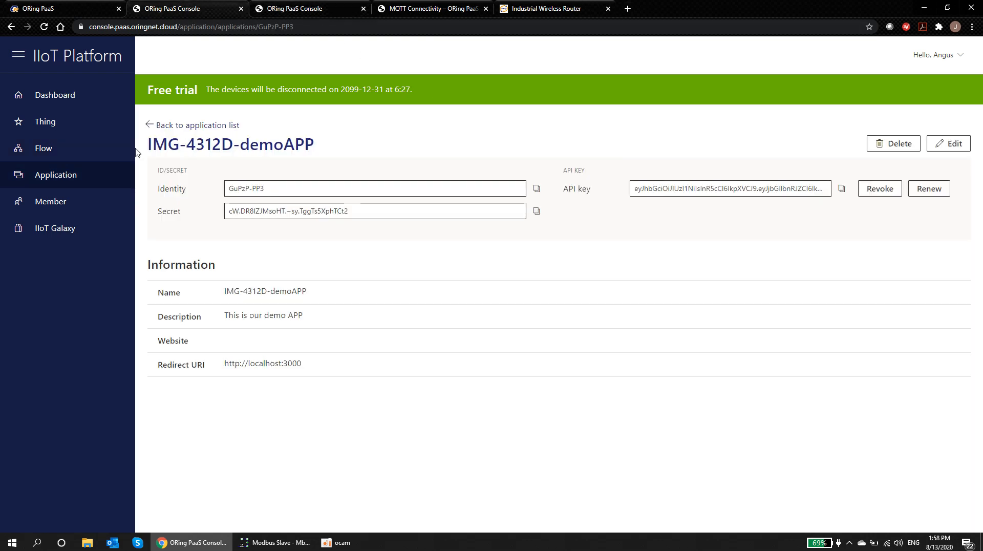
pyautogui.moveTo(149, 144); pyautogui.dragTo(322, 151)
pyautogui.rightClick(303, 149)
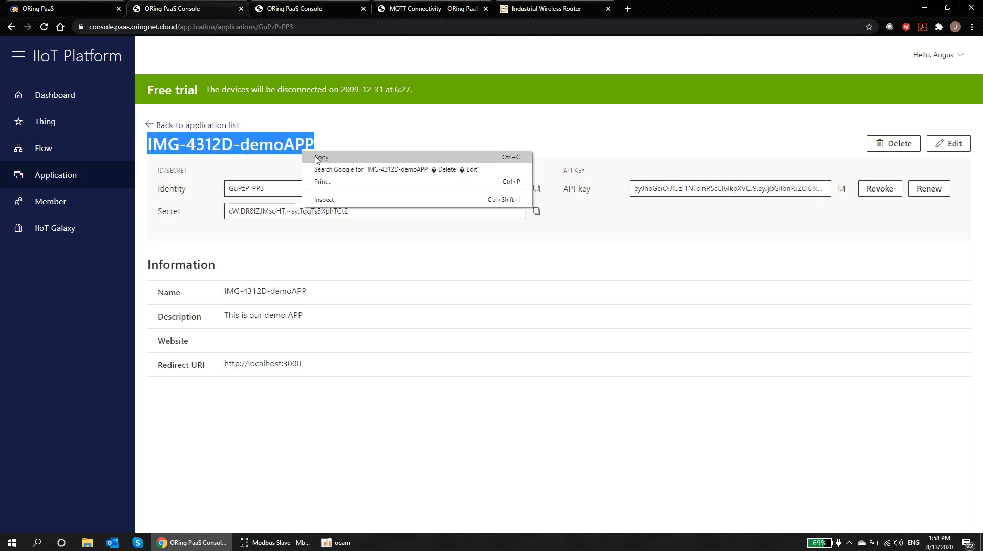
pyautogui.click(318, 157)
pyautogui.click(307, 8)
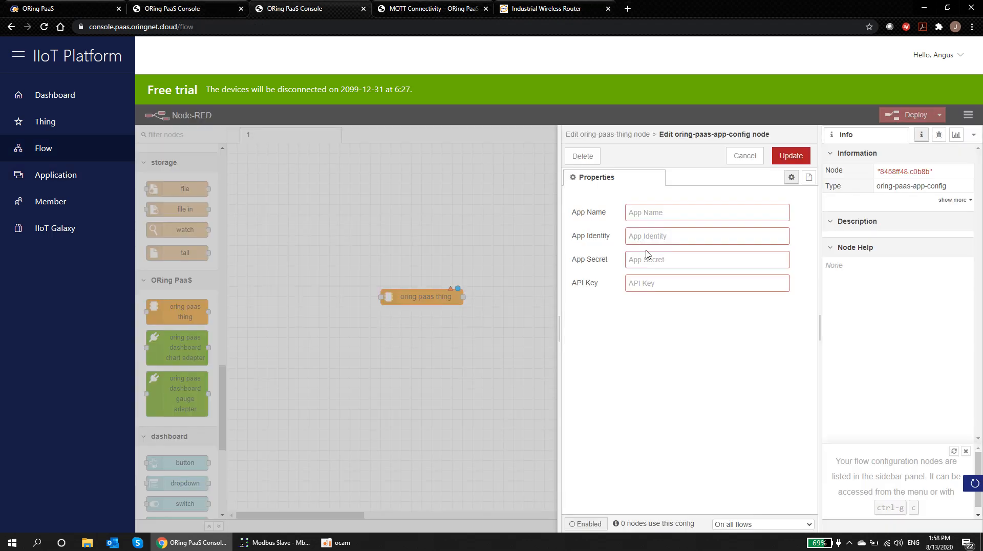
pyautogui.click(652, 213)
pyautogui.hotkey('ctrl', 'v')
# Step: Copy the application's identity and secret into the App Identity and App Secret fields
pyautogui.click(210, 10)
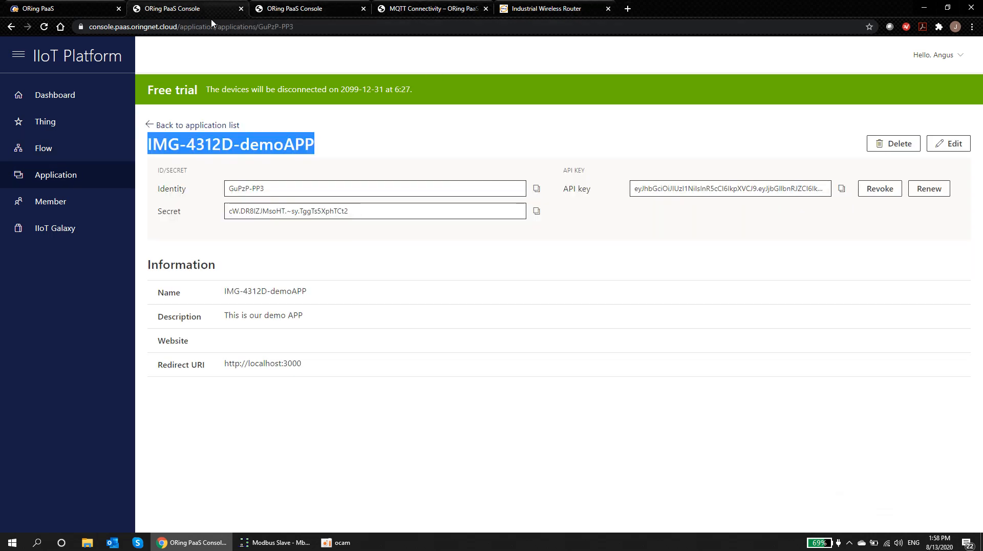
pyautogui.click(537, 188)
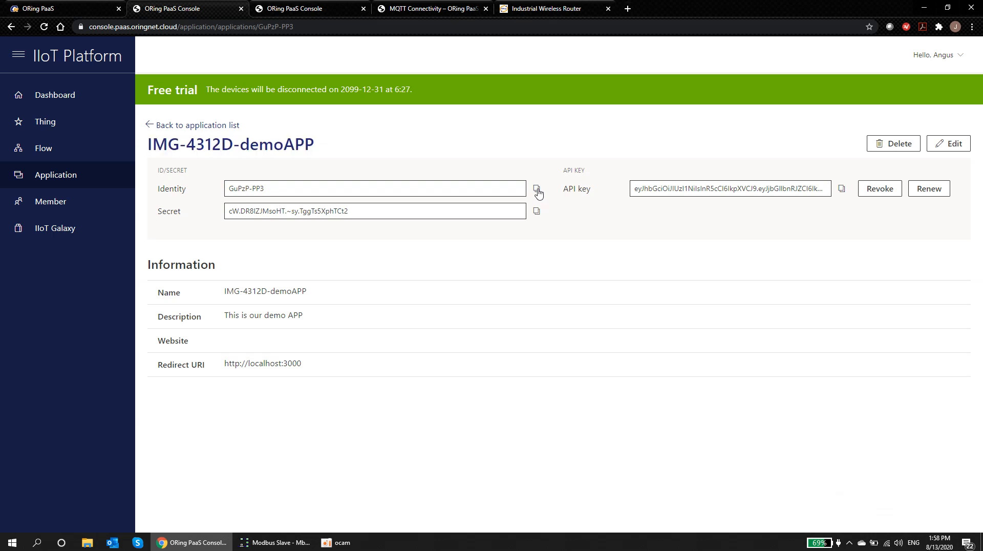
pyautogui.click(323, 11)
pyautogui.click(656, 243)
pyautogui.hotkey('ctrl', 'v')
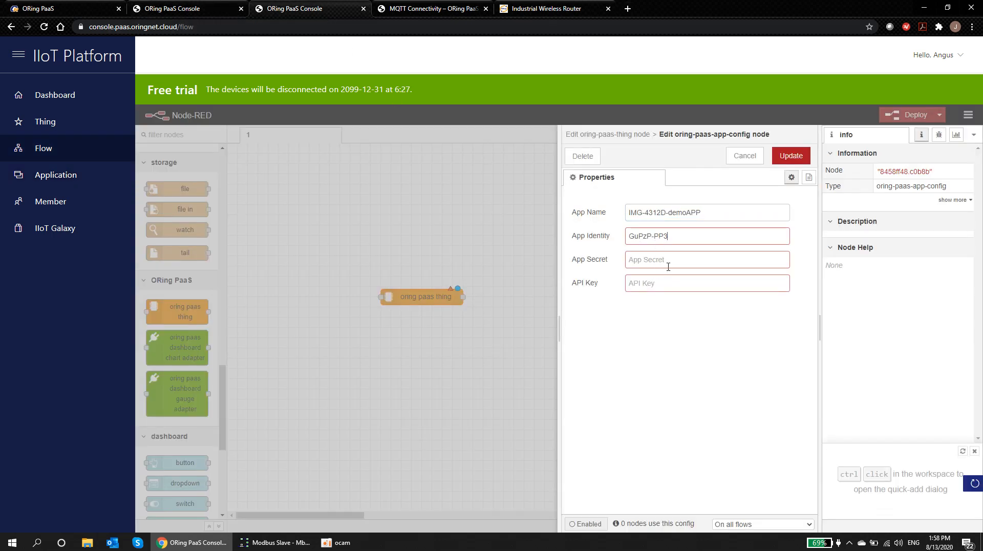
pyautogui.click(215, 9)
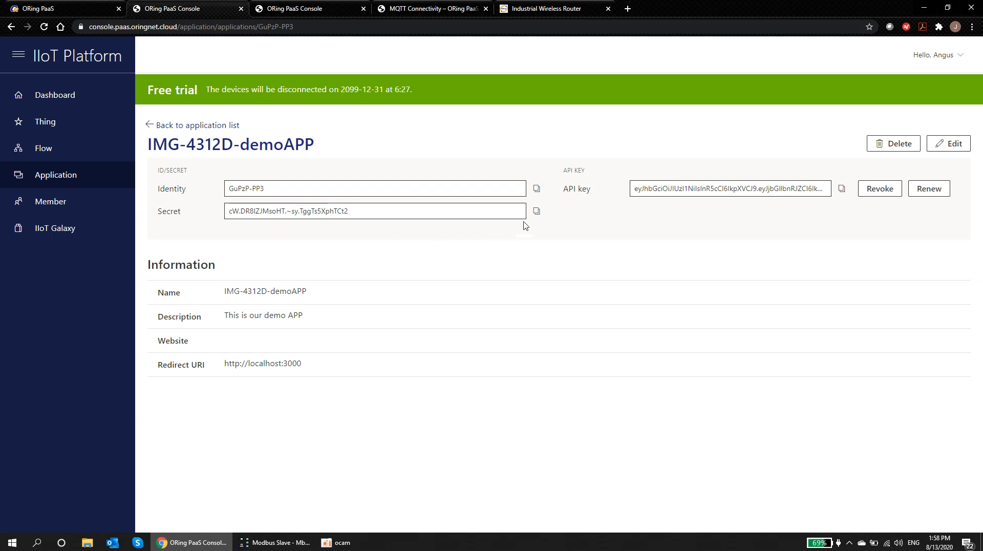
pyautogui.click(535, 213)
pyautogui.click(307, 9)
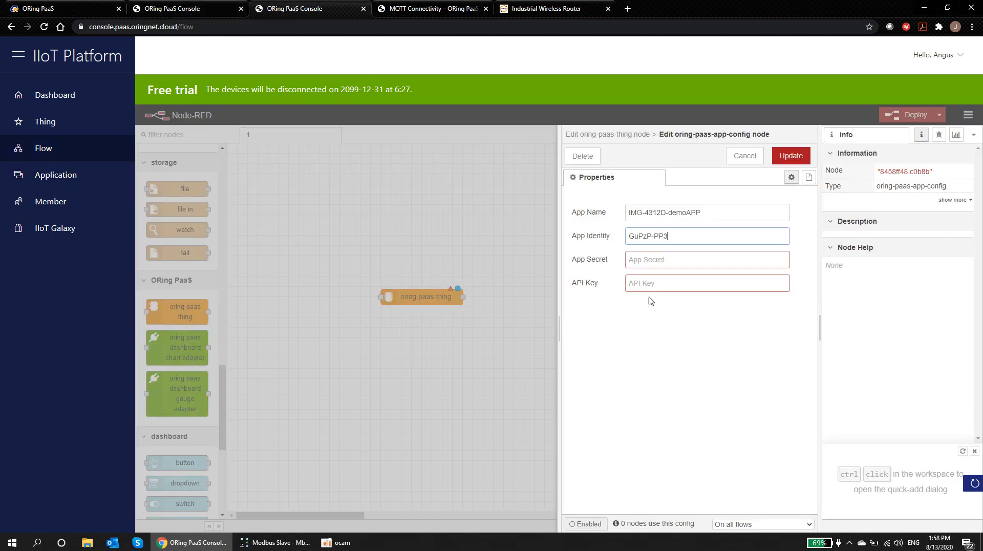
pyautogui.click(646, 260)
pyautogui.hotkey('ctrl', 'v')
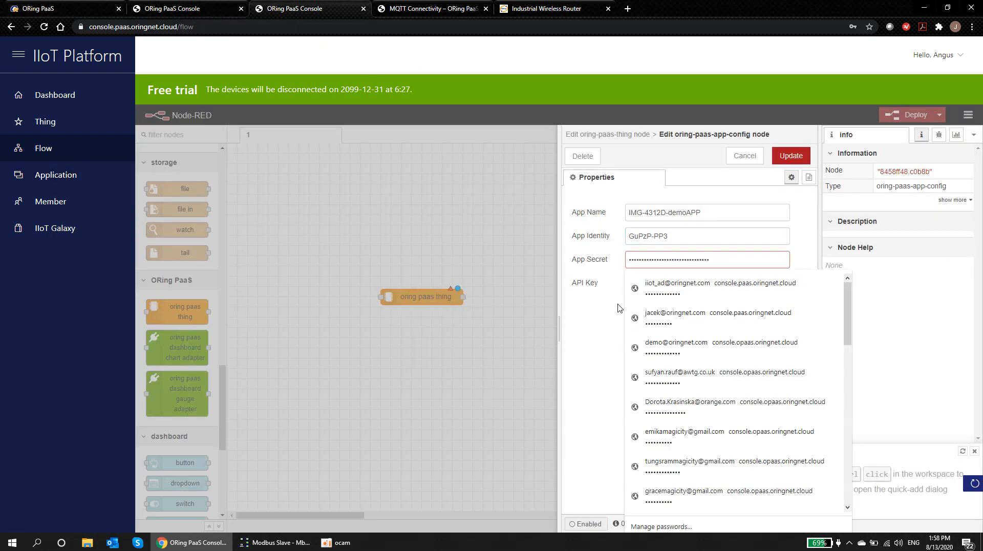
pyautogui.press('Tab')
# Step: Paste the application's API key into the API Key field and update the app config
pyautogui.click(204, 8)
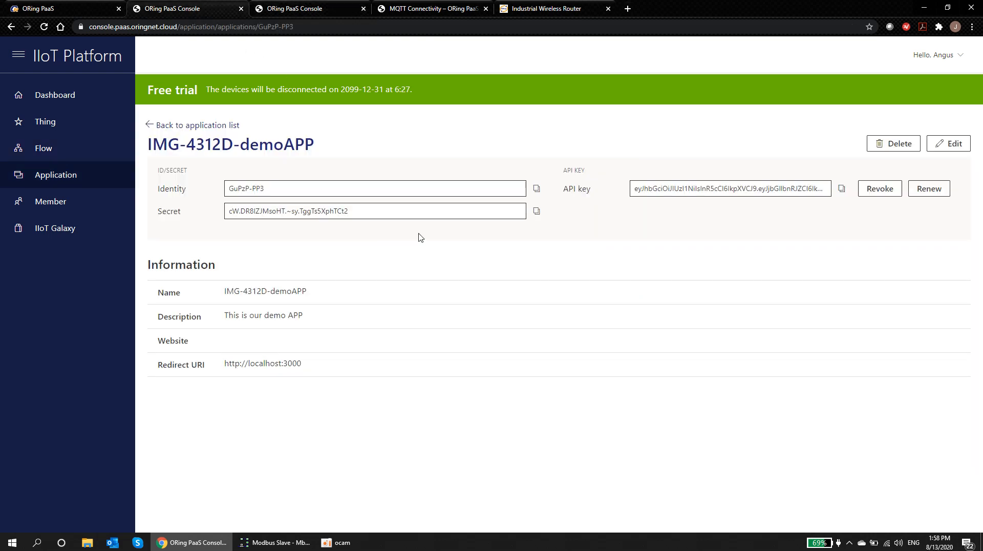
pyautogui.click(806, 185)
pyautogui.click(842, 189)
pyautogui.click(318, 10)
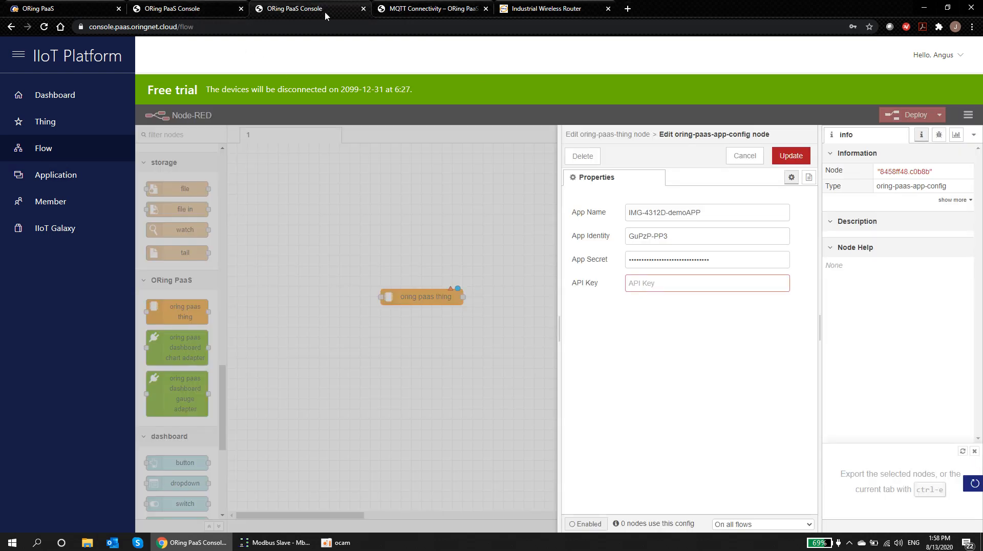
pyautogui.click(651, 284)
pyautogui.hotkey('ctrl', 'v')
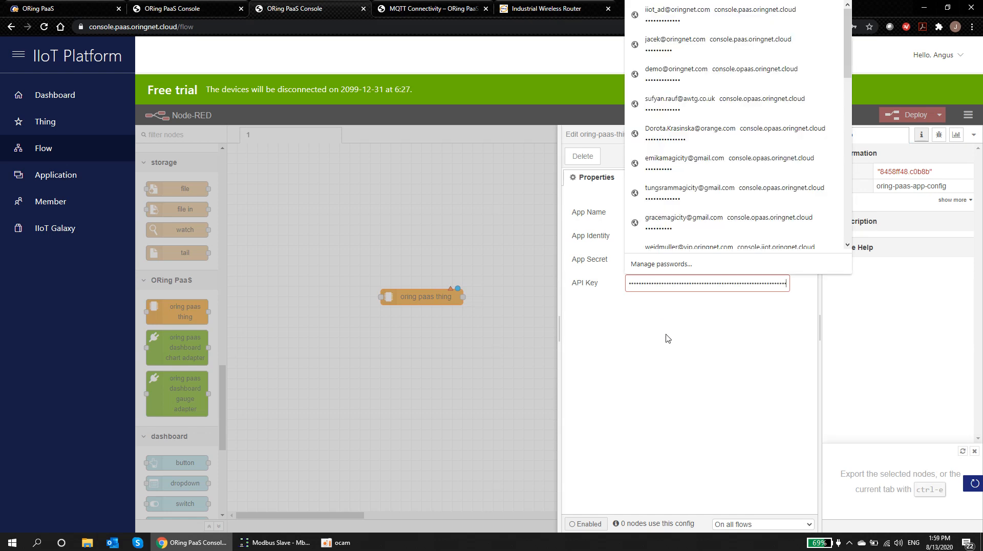
pyautogui.click(791, 155)
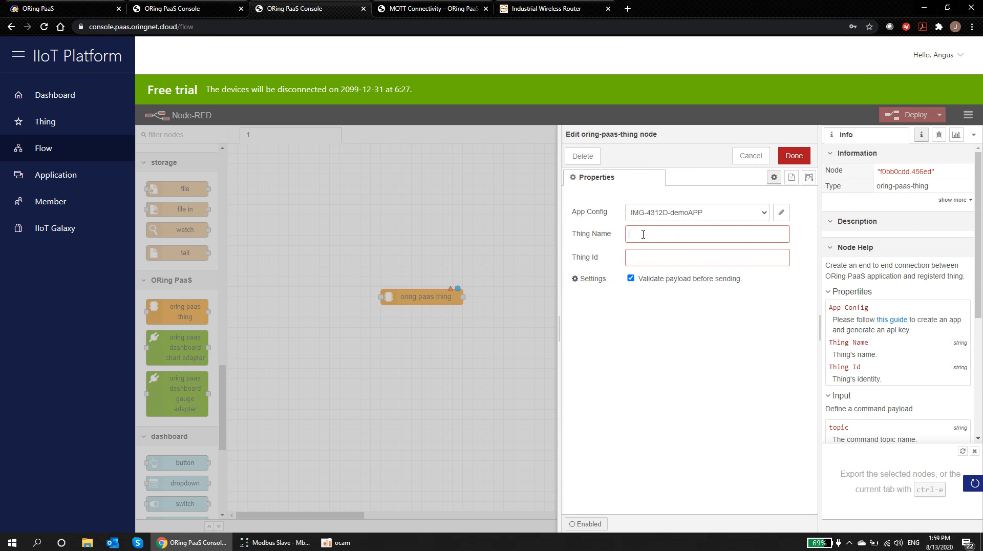
# Step: Put the IMG-4312D-Demo thing's identity into the node's Thing Id field
pyautogui.click(158, 10)
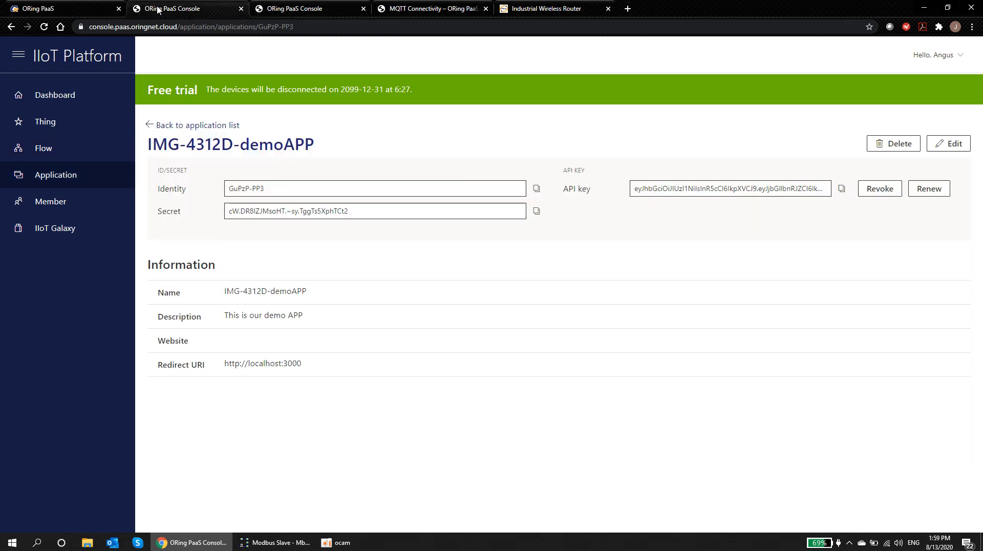
pyautogui.click(45, 123)
pyautogui.click(226, 207)
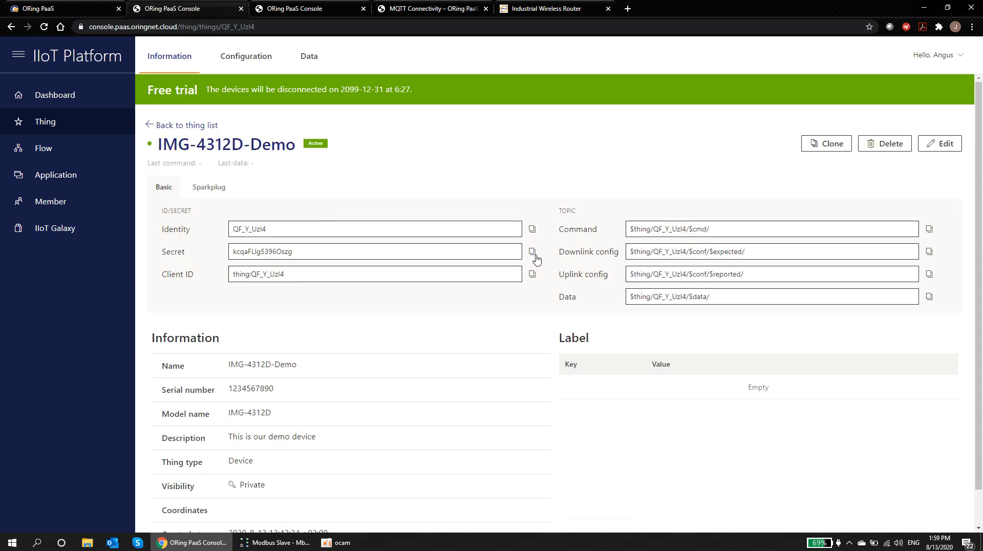
pyautogui.click(532, 230)
pyautogui.hotkey('ctrl', 'Tab')
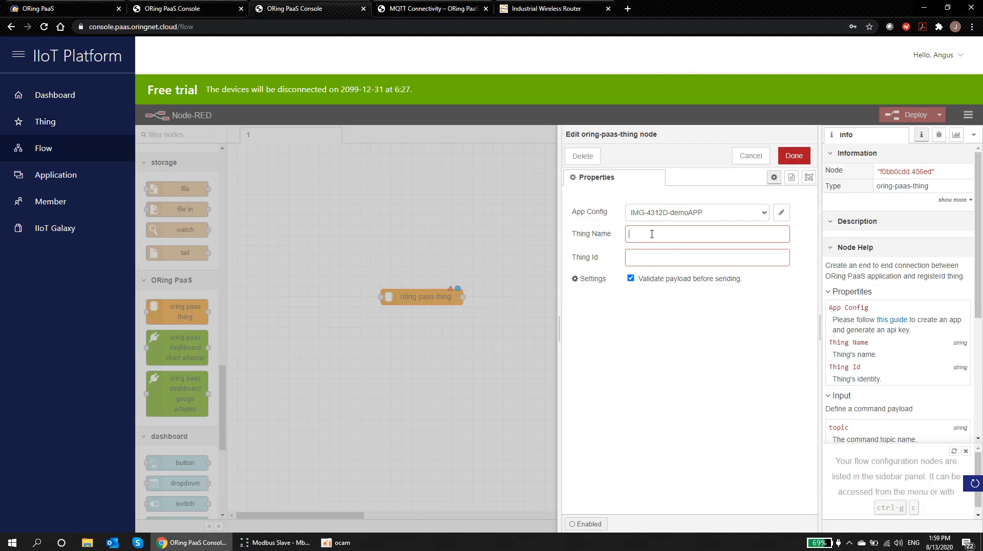
pyautogui.hotkey('ctrl', 'v')
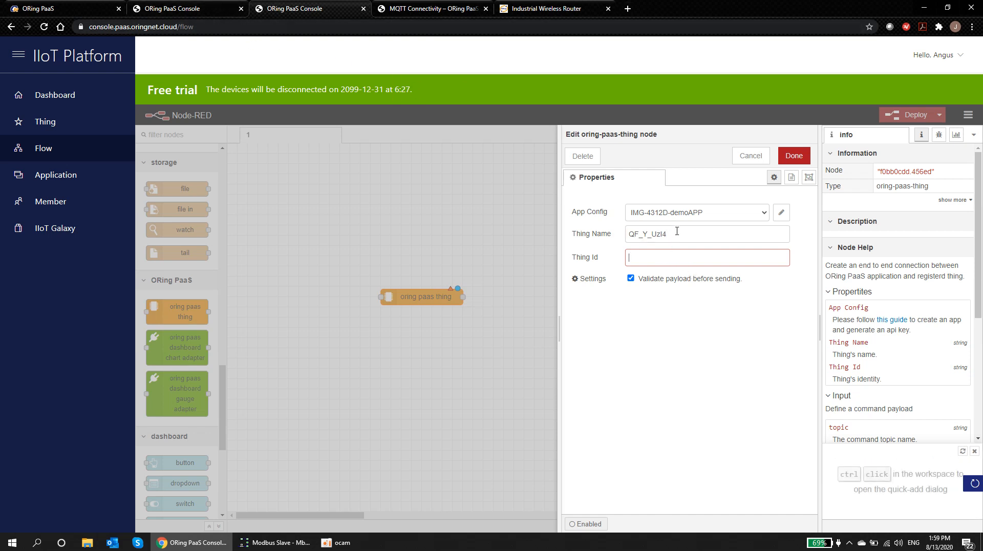
pyautogui.moveTo(674, 234); pyautogui.dragTo(625, 234)
pyautogui.hotkey('ctrl', 'x')
pyautogui.click(647, 258)
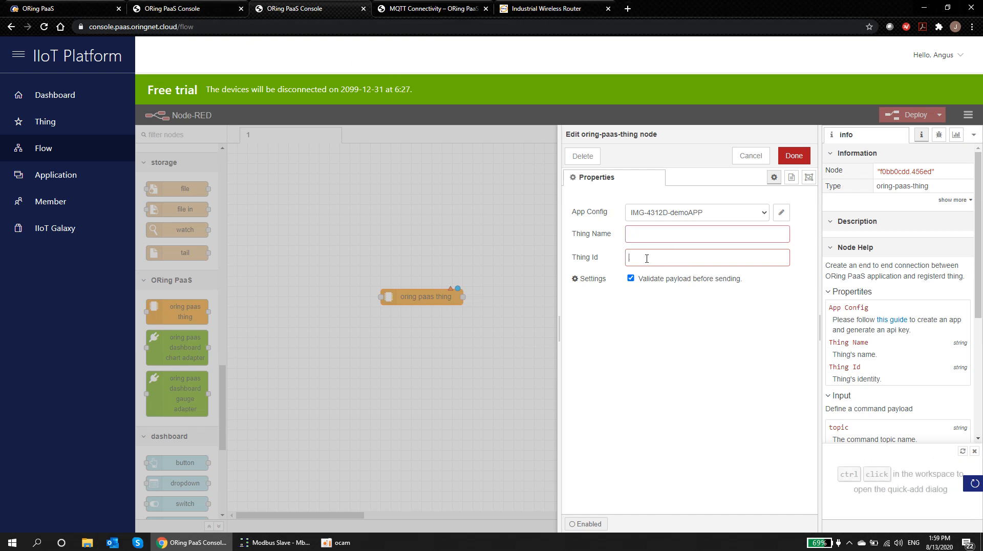
pyautogui.hotkey('ctrl', 'v')
# Step: Set the node's Thing Name to IMG-4312D-Demo and confirm the settings
pyautogui.click(184, 8)
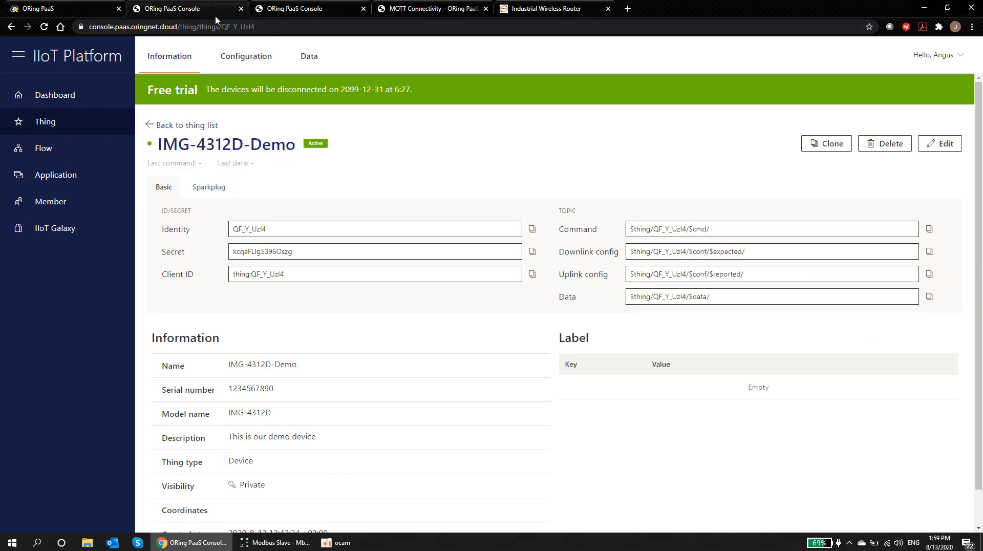
pyautogui.moveTo(158, 145); pyautogui.dragTo(294, 148)
pyautogui.rightClick(286, 150)
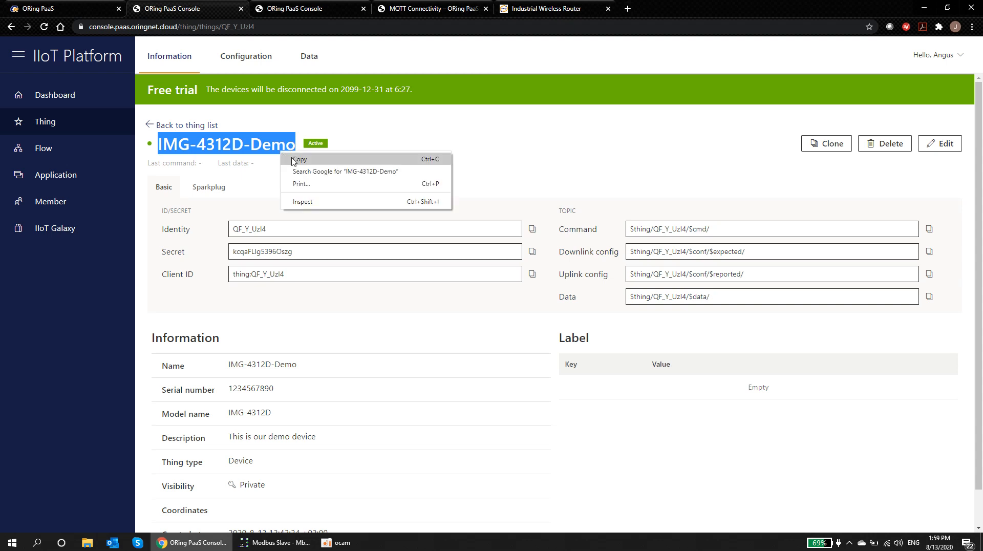
pyautogui.click(294, 159)
pyautogui.click(295, 8)
pyautogui.click(645, 235)
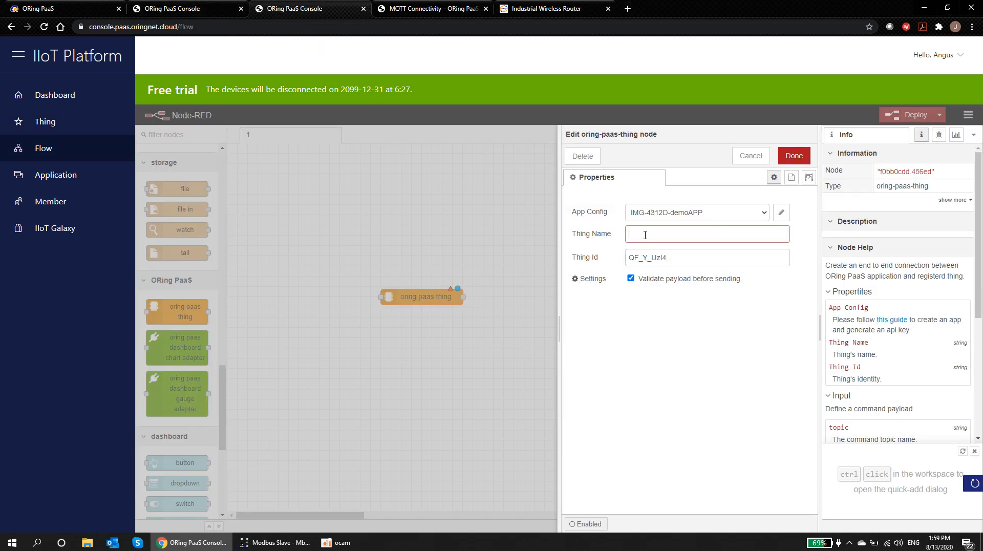
pyautogui.hotkey('ctrl', 'v')
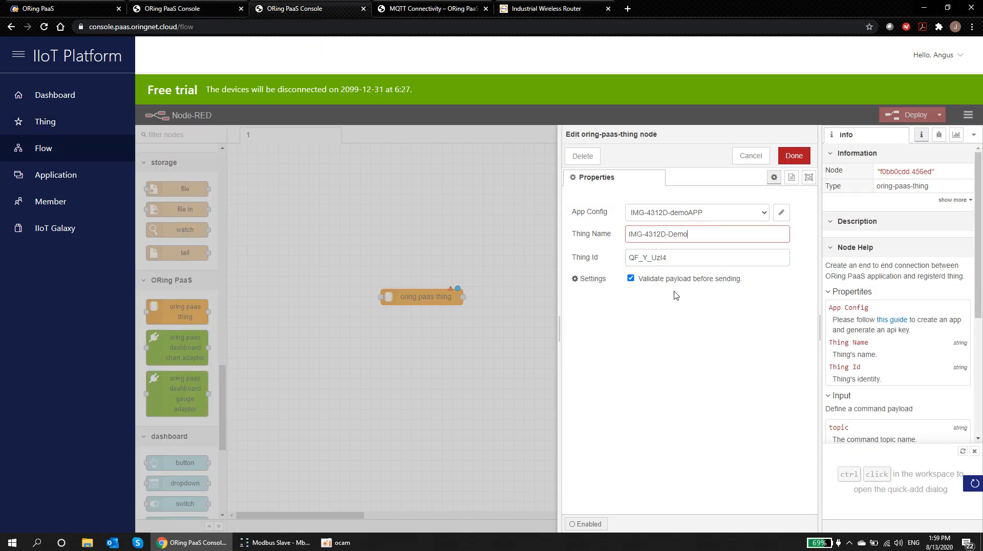
pyautogui.click(794, 156)
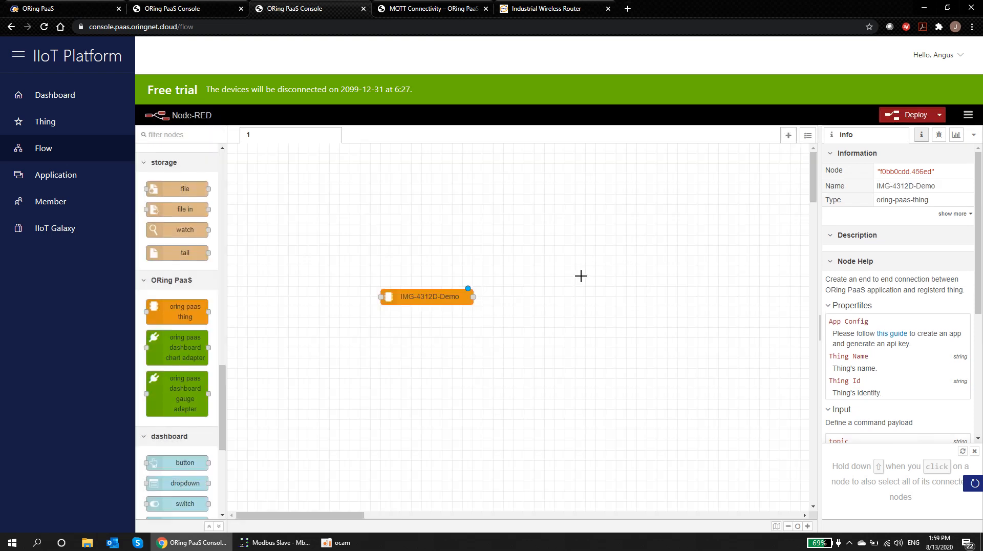
# Step: Place a dashboard gauge adapter and a gauge node to the right of IMG-4312D-Demo
pyautogui.moveTo(419, 300); pyautogui.dragTo(359, 299)
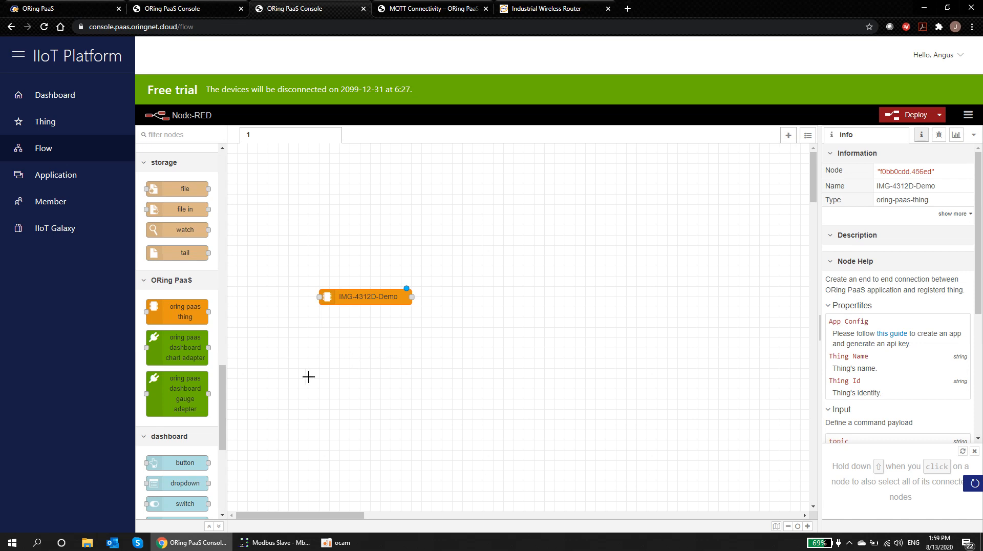
pyautogui.moveTo(211, 393); pyautogui.dragTo(499, 298)
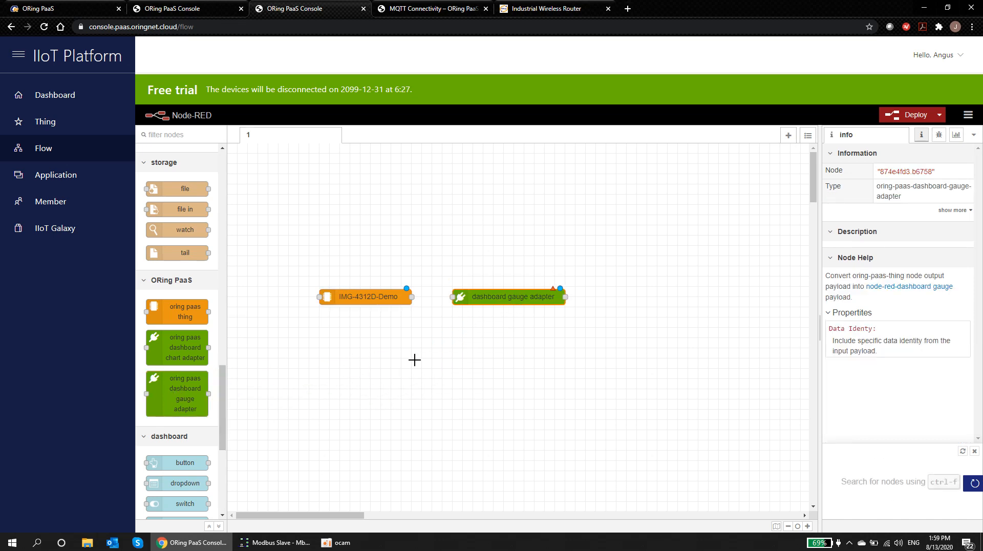
pyautogui.moveTo(225, 413); pyautogui.dragTo(223, 468)
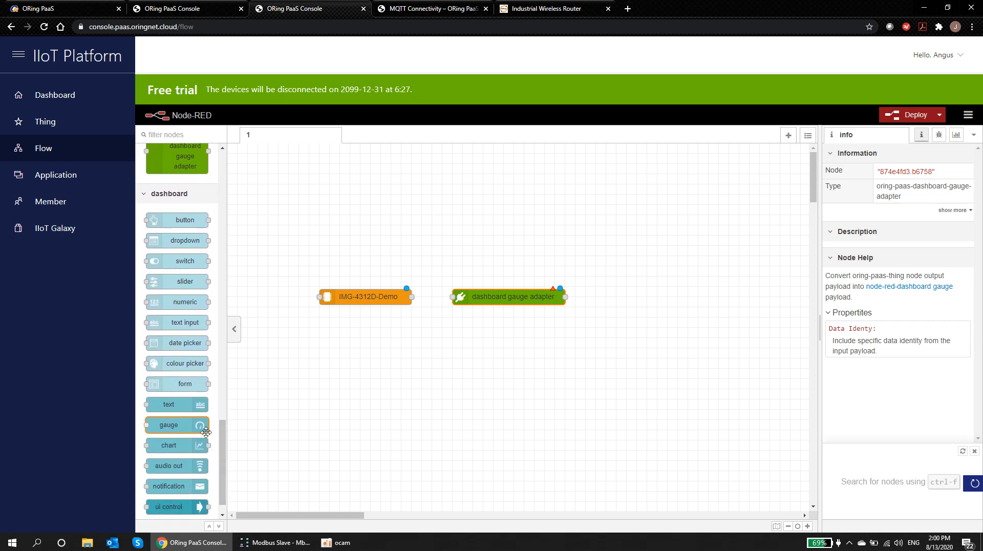
pyautogui.moveTo(171, 424)
pyautogui.mouseDown()
pyautogui.moveTo(604, 362)
pyautogui.moveTo(658, 299)
pyautogui.moveTo(632, 295)
pyautogui.mouseUp()
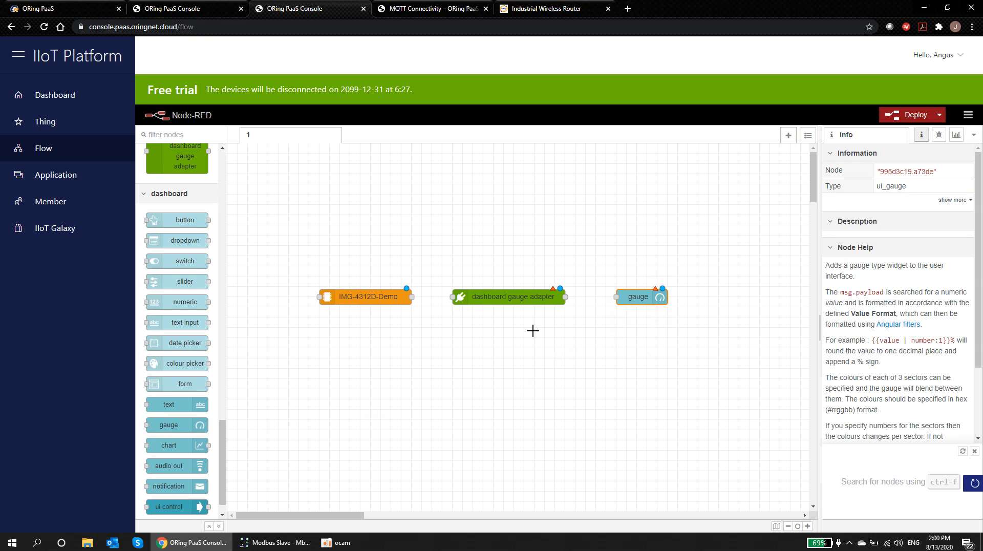
# Step: Wire IMG-4312D-Demo to the adapter to the gauge, and set the adapter's Data Identity to temp
pyautogui.moveTo(413, 298); pyautogui.dragTo(452, 297)
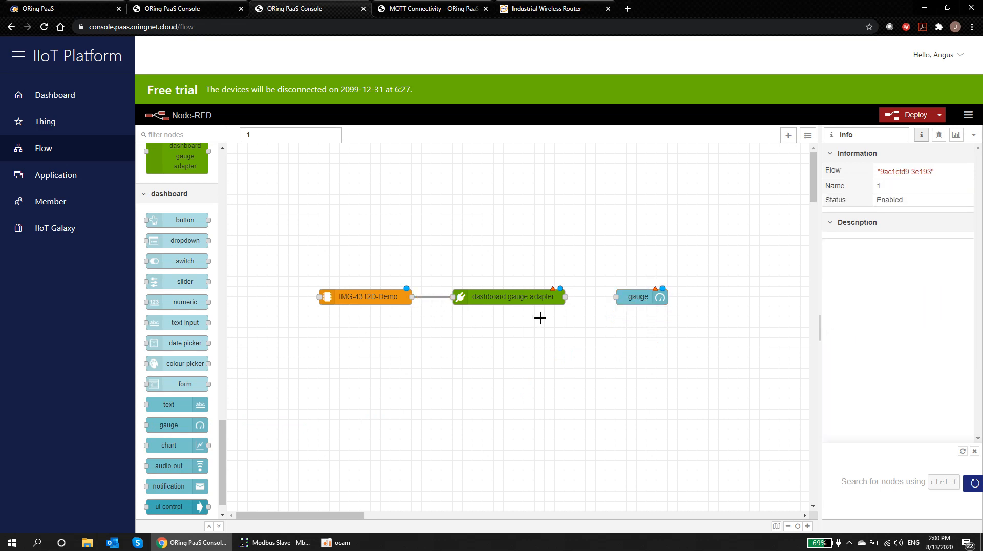
pyautogui.moveTo(565, 297); pyautogui.dragTo(614, 297)
pyautogui.doubleClick(514, 297)
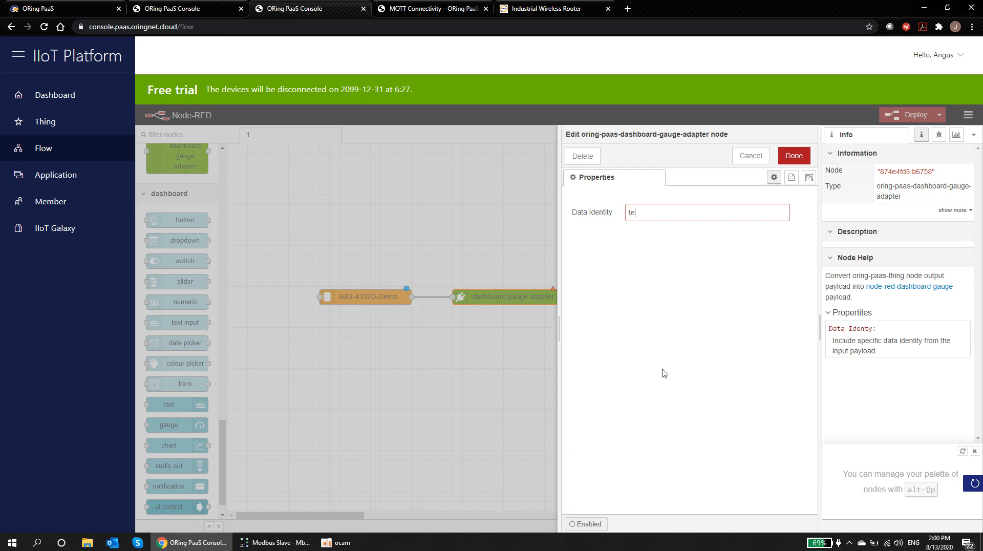
pyautogui.click(793, 157)
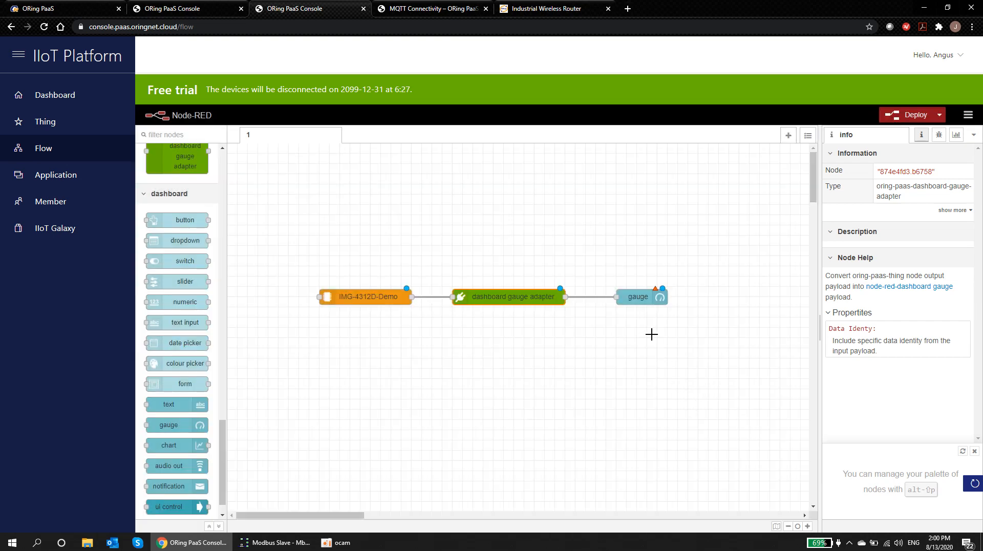
# Step: Open the gauge node, keeping the Default dashboard group and the Gauge widget type
pyautogui.doubleClick(638, 297)
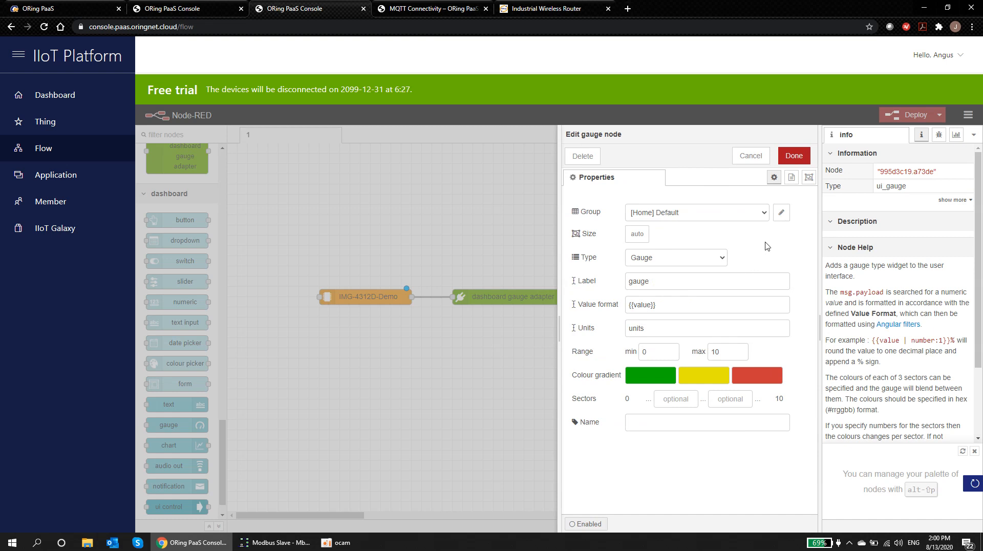
pyautogui.click(764, 212)
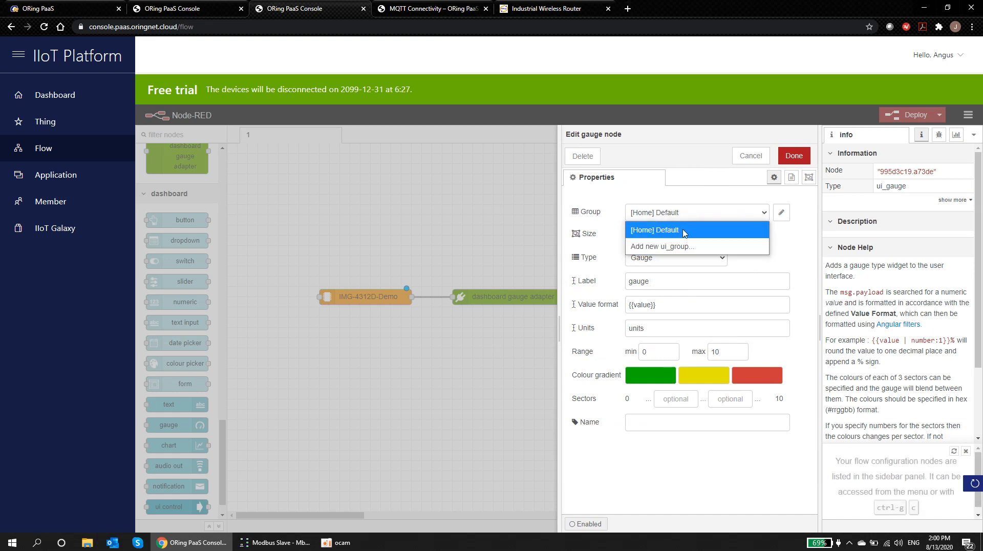
pyautogui.click(782, 212)
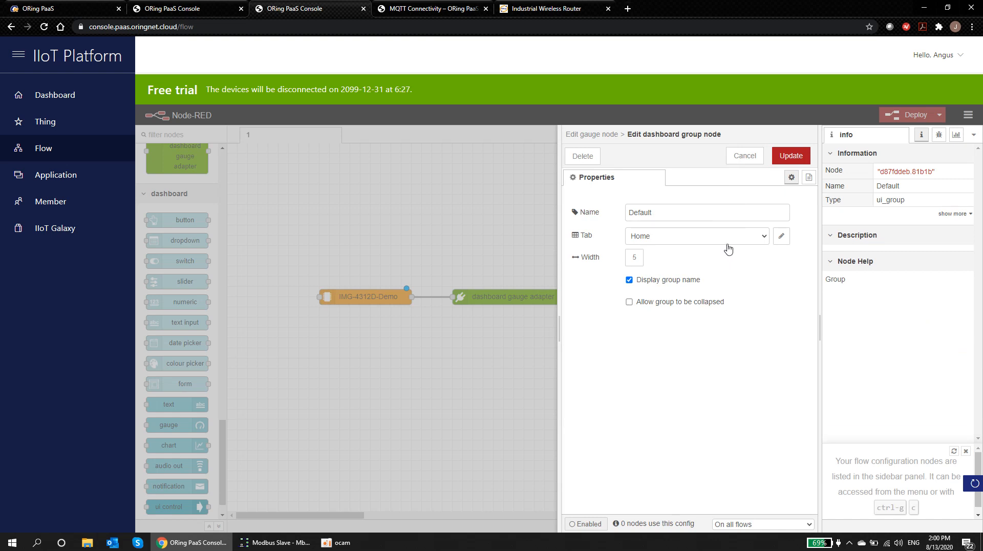
pyautogui.click(750, 158)
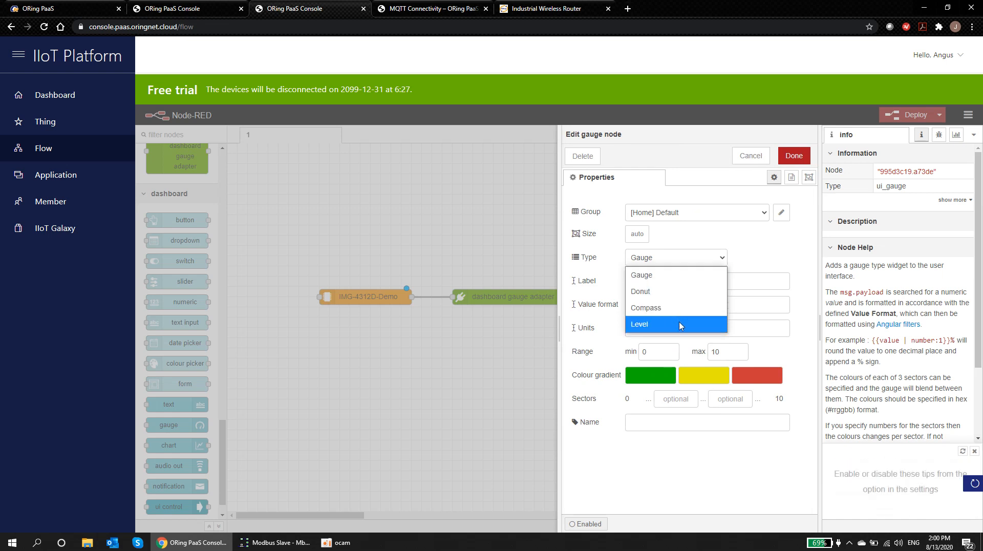
pyautogui.click(754, 239)
# Step: Set label Temperature, units C, range maximum 40, and sectors 15 and 25, then save
pyautogui.moveTo(662, 281); pyautogui.dragTo(621, 282)
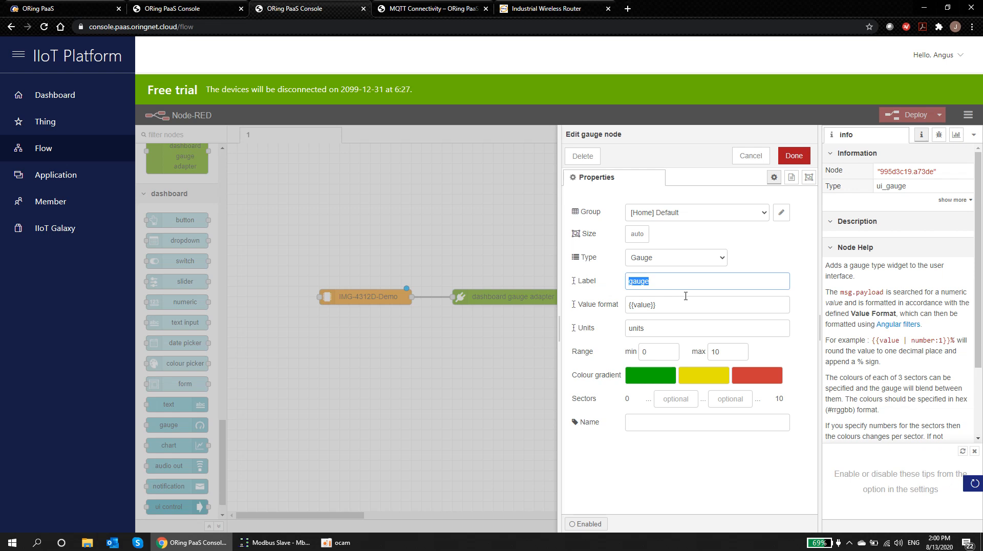
pyautogui.write('Temperatur')
pyautogui.click(650, 304)
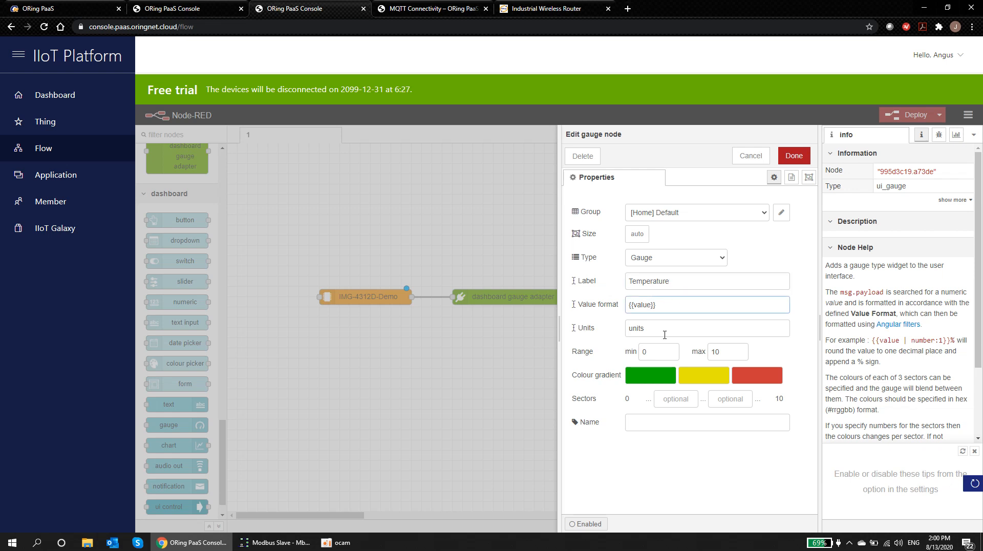
pyautogui.moveTo(653, 328); pyautogui.dragTo(624, 337)
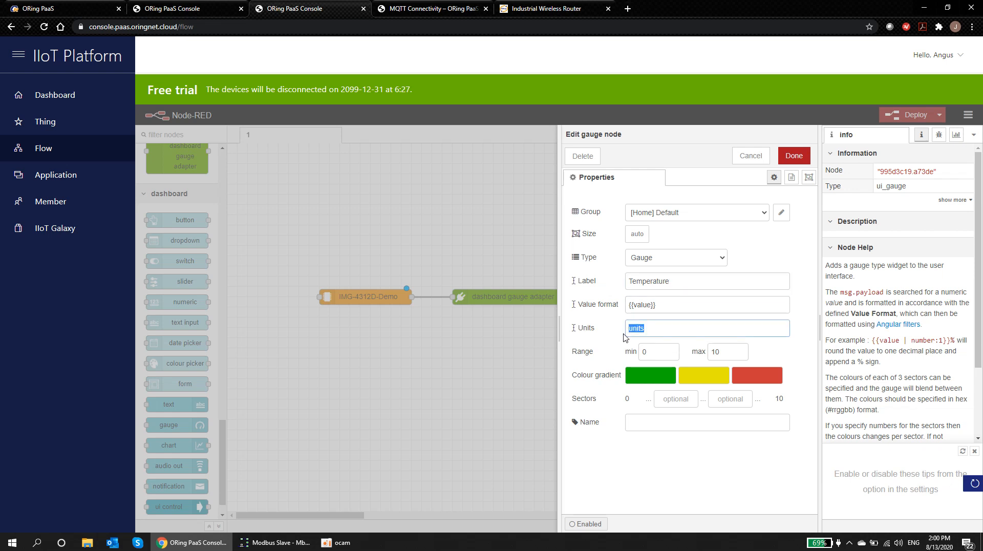
pyautogui.write('C')
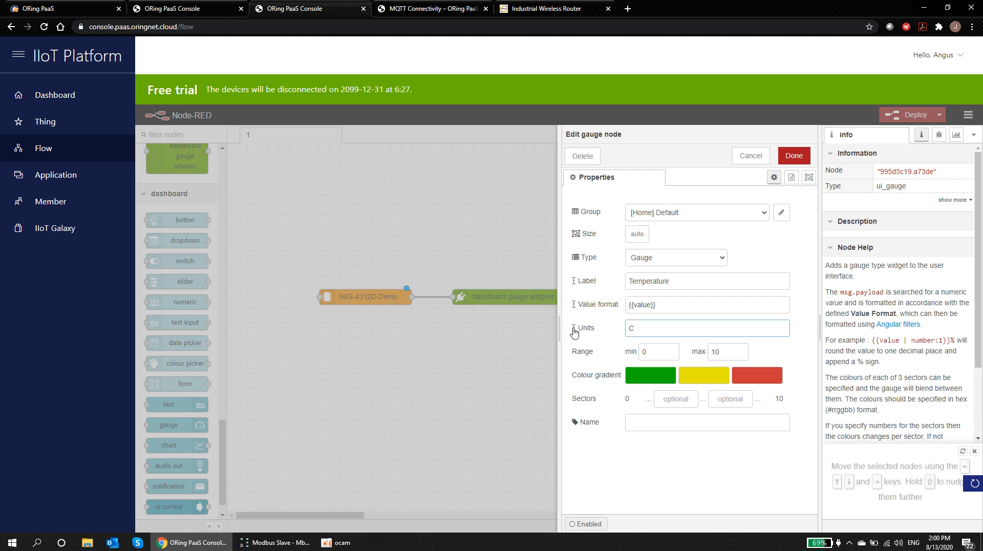
pyautogui.click(722, 351)
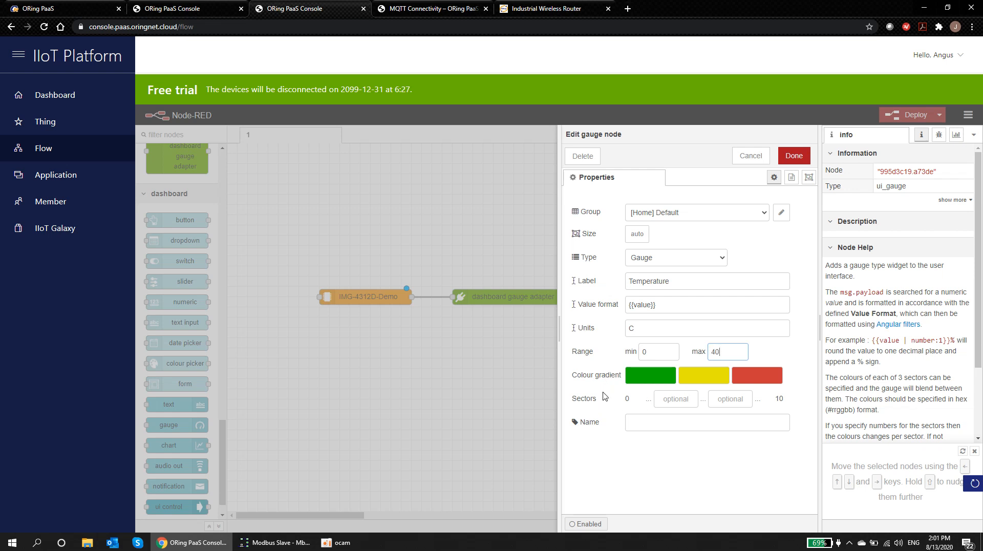
pyautogui.click(672, 402)
pyautogui.write('15')
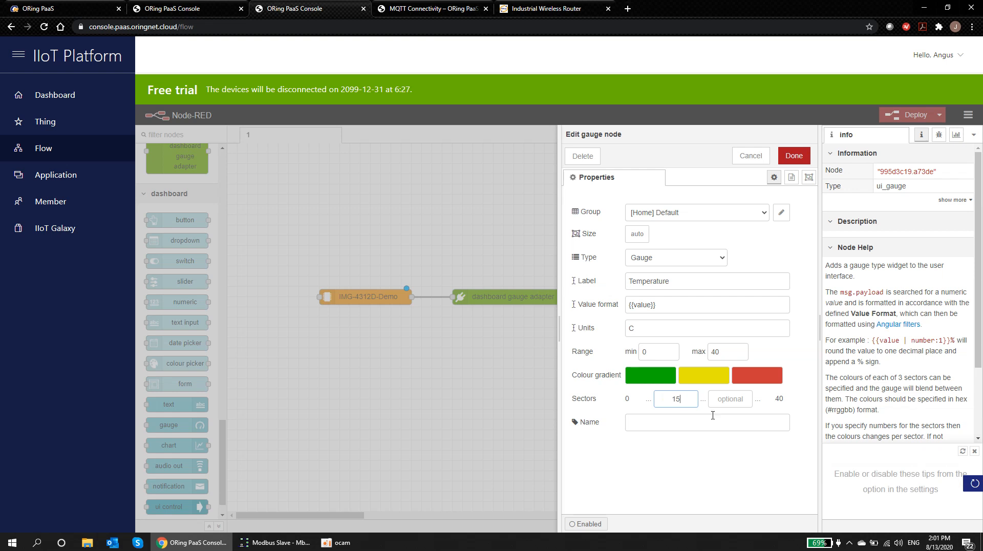
pyautogui.click(733, 400)
pyautogui.write('25')
pyautogui.click(794, 155)
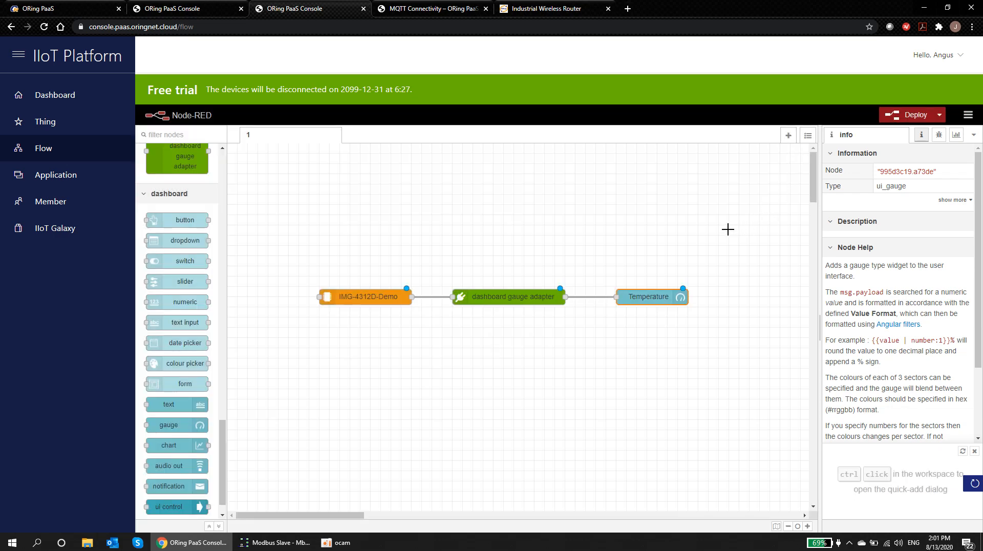
# Step: Deploy the flow and confirm the dashboard theme style stays Dark
pyautogui.click(906, 115)
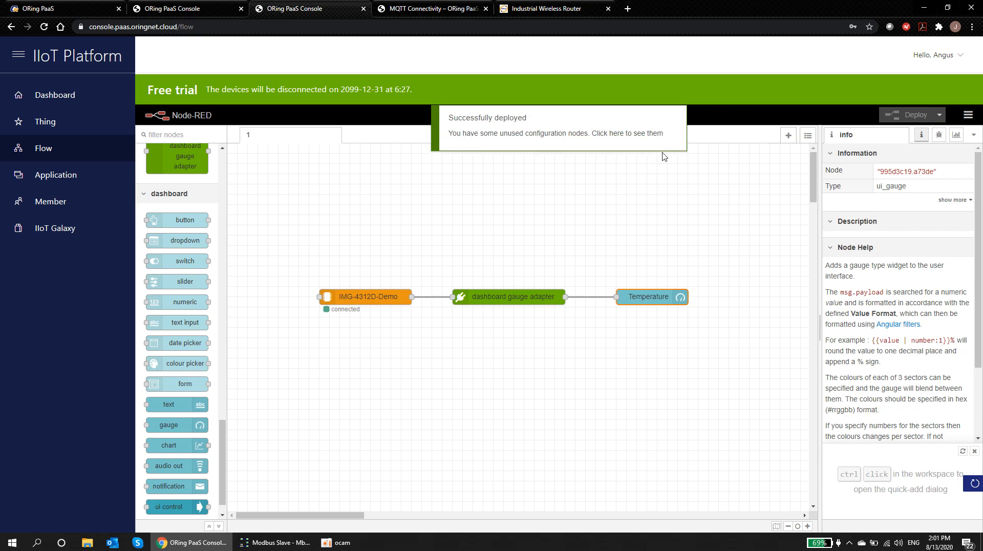
pyautogui.click(337, 309)
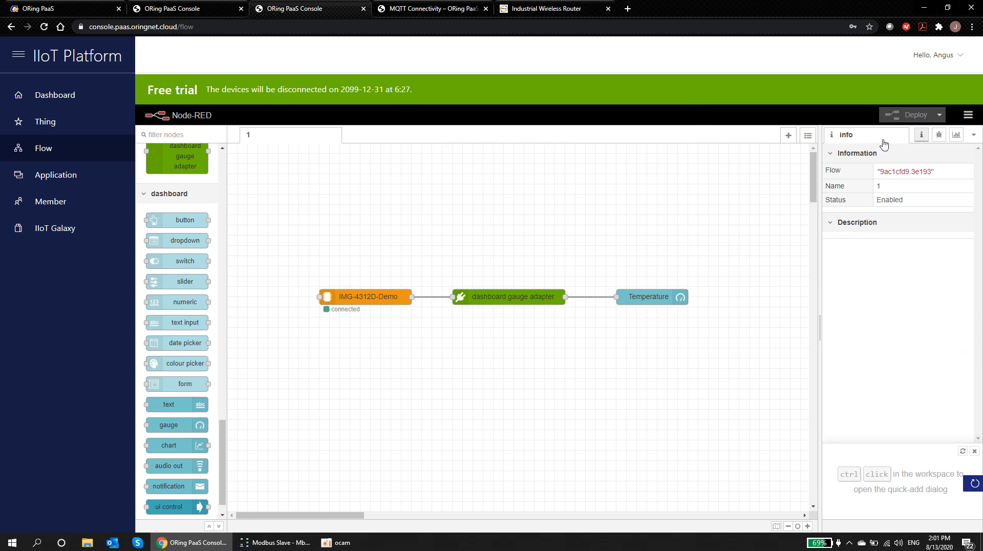
pyautogui.click(955, 135)
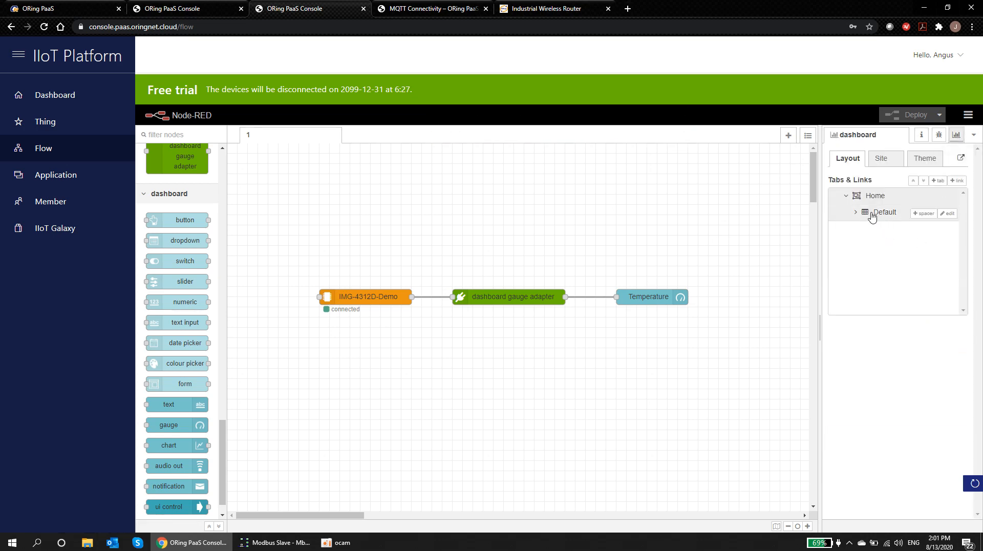
pyautogui.click(923, 160)
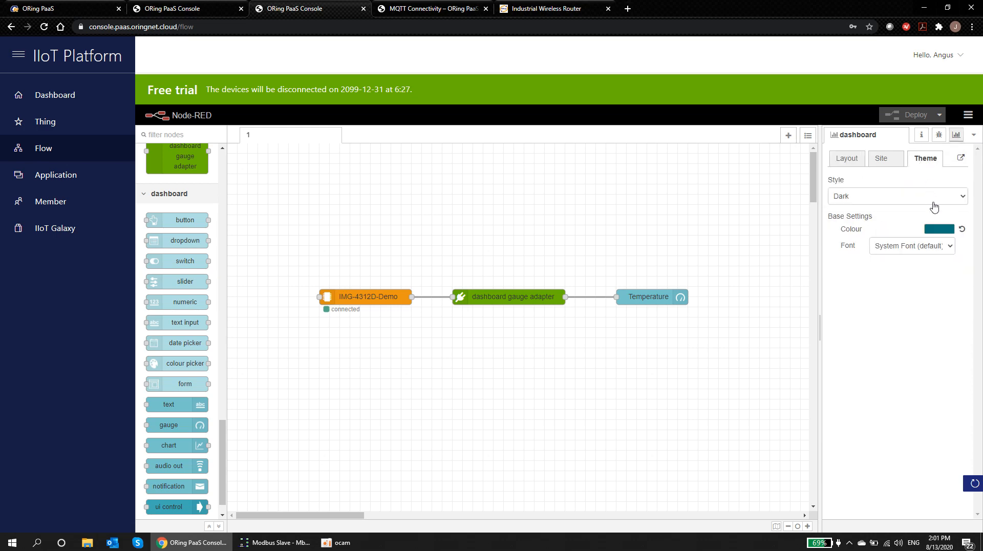
pyautogui.click(957, 196)
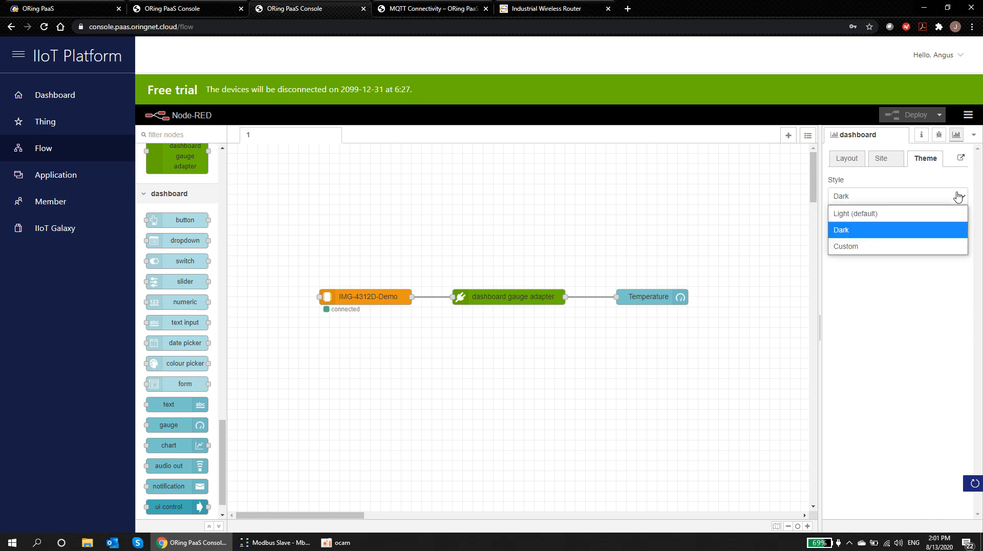
pyautogui.click(882, 232)
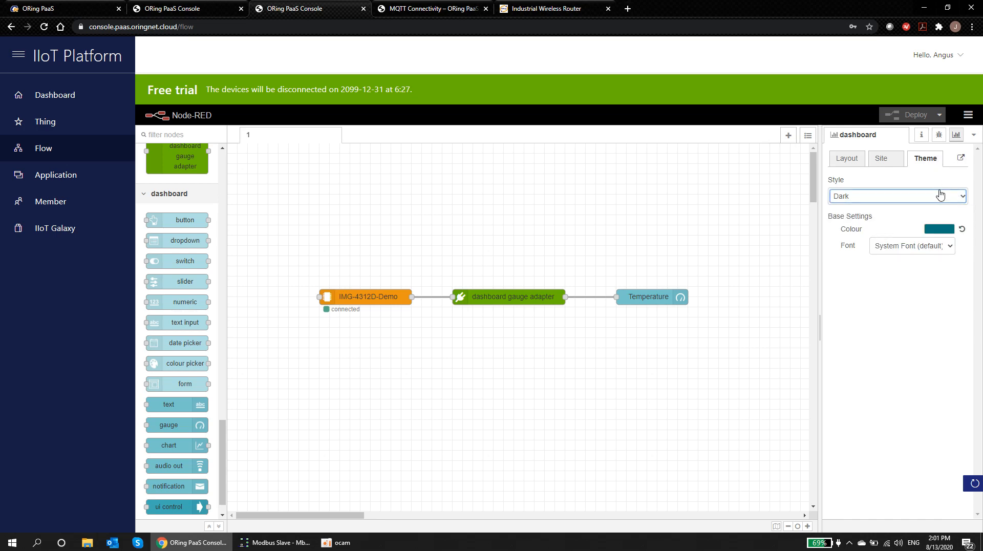
pyautogui.click(852, 160)
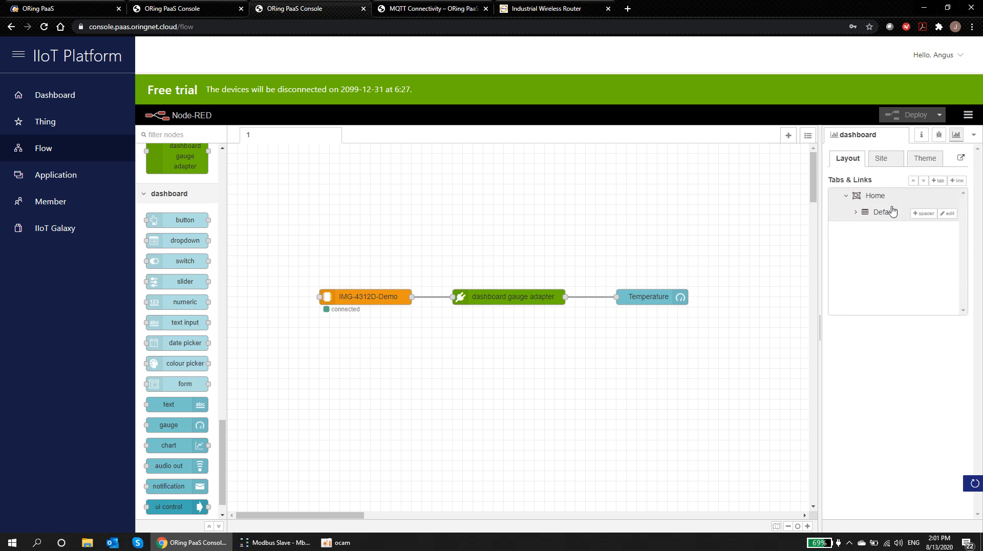
# Step: Widen the Home tab's Default group to 12 columns in the layout editor
pyautogui.click(944, 196)
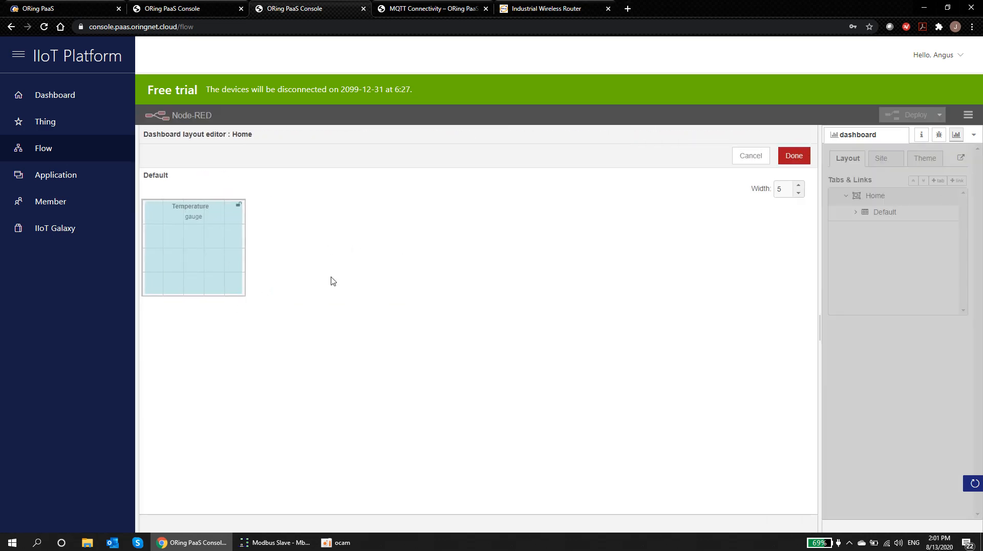
pyautogui.click(799, 186)
pyautogui.click(799, 186)
pyautogui.click(799, 186)
pyautogui.click(799, 187)
pyautogui.click(799, 186)
pyautogui.click(799, 186)
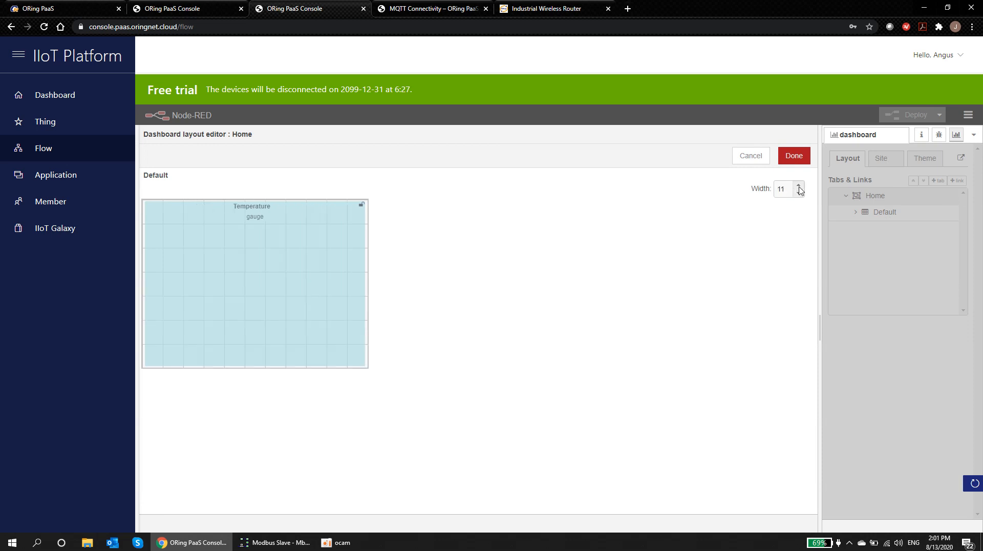
pyautogui.click(799, 187)
pyautogui.moveTo(261, 266); pyautogui.dragTo(449, 262)
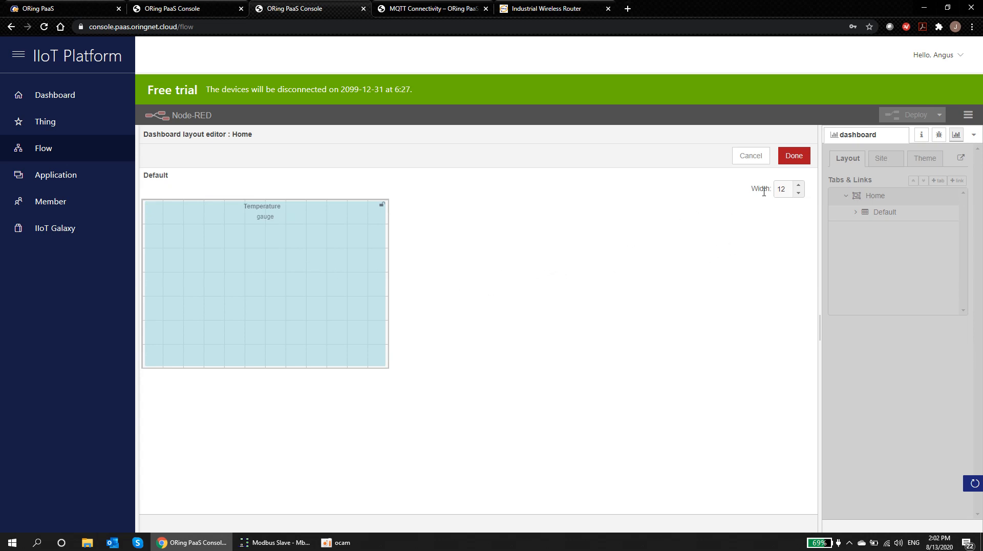
# Step: Apply and deploy the layout, then open the dashboard in a new tab
pyautogui.click(794, 157)
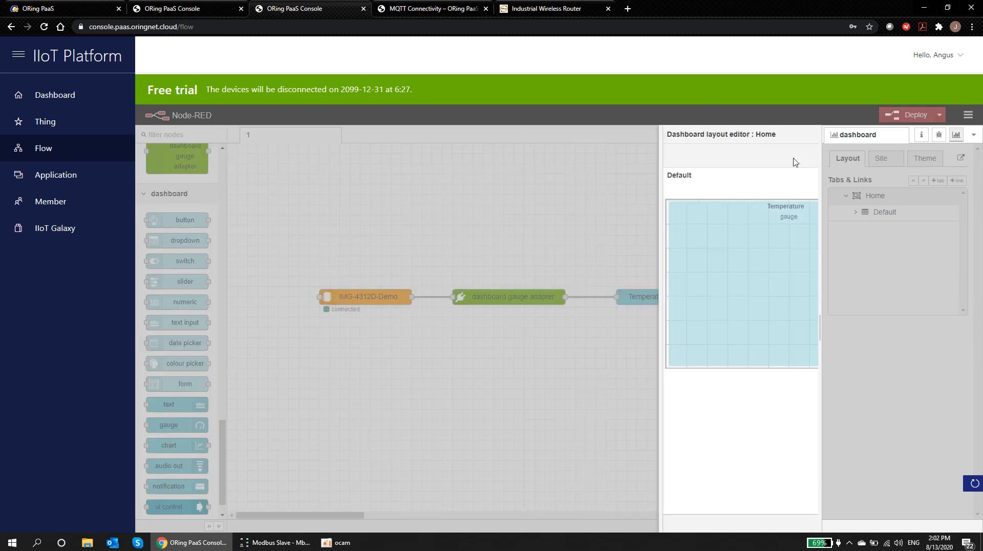
pyautogui.click(908, 117)
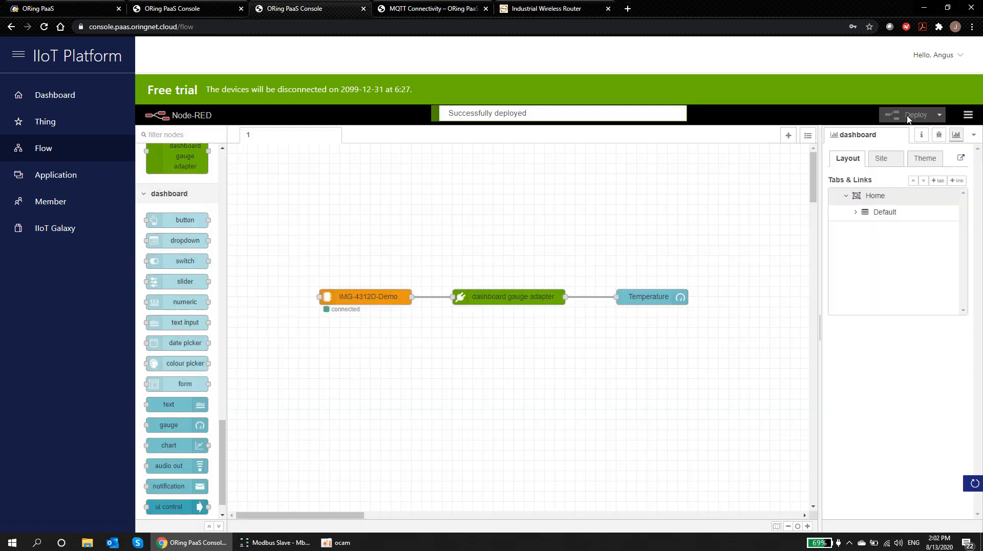
pyautogui.click(961, 160)
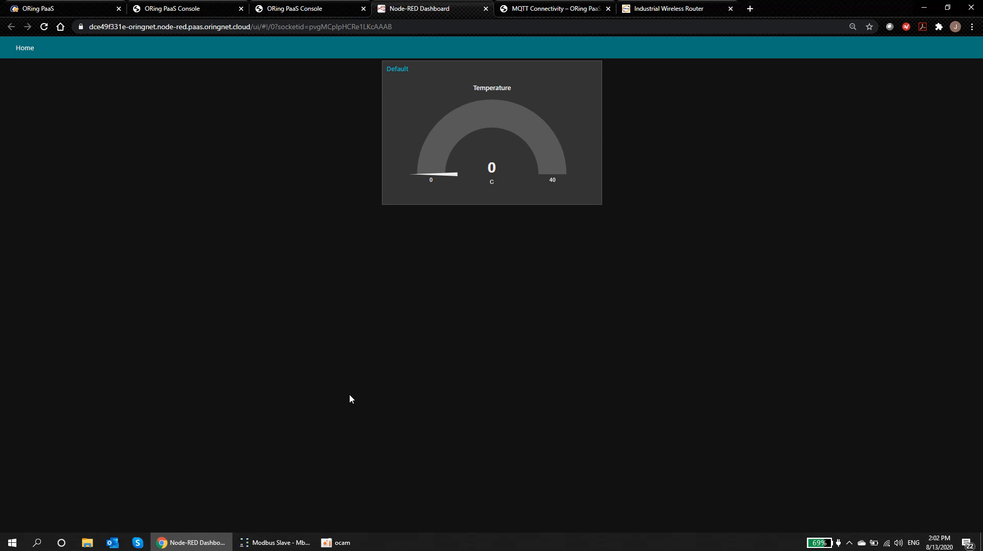
# Step: Close Modbus Slave without saving and relaunch it
pyautogui.click(277, 542)
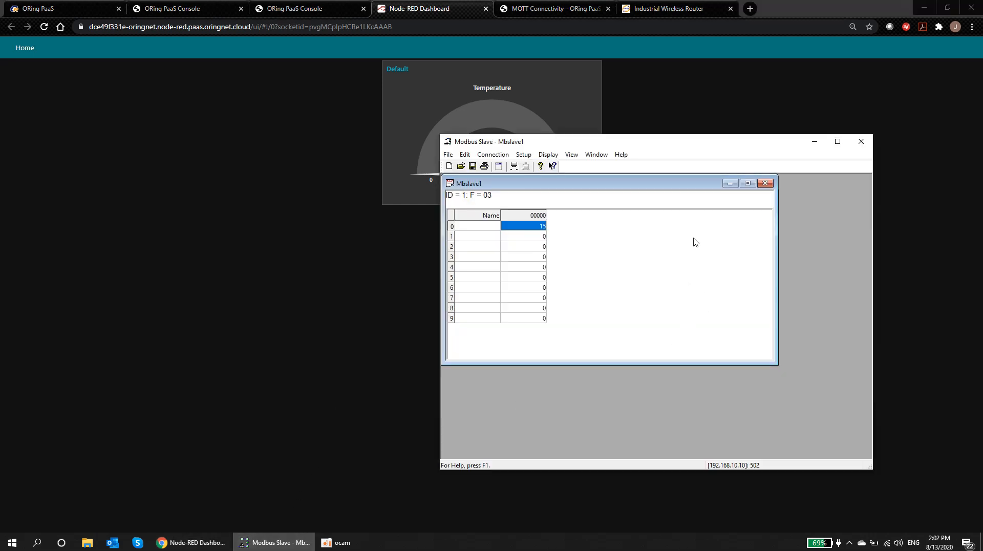
pyautogui.click(862, 146)
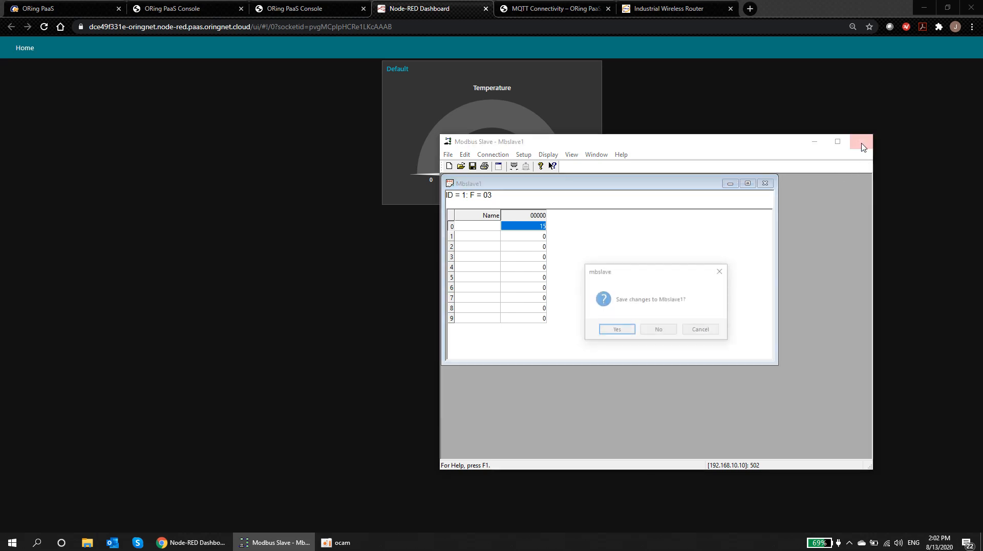
pyautogui.click(659, 330)
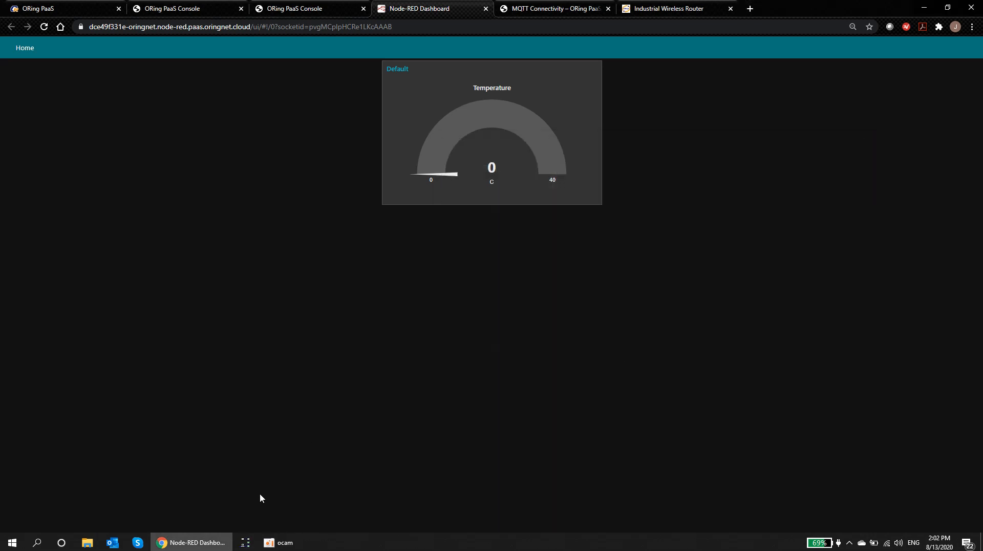
pyautogui.click(246, 543)
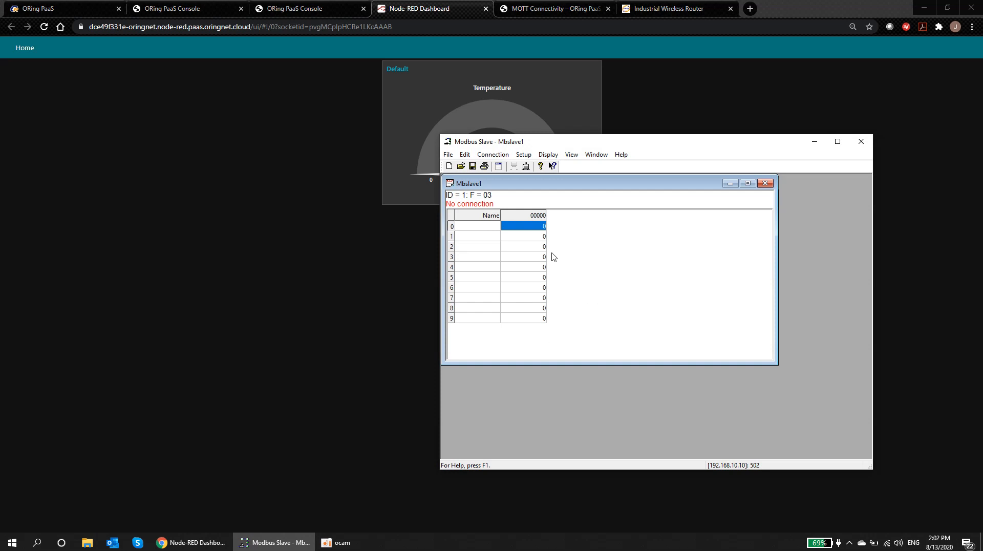
# Step: Connect Modbus Slave over Modbus TCP/IP to 192.168.10.10 port 502, skipping registration
pyautogui.click(494, 154)
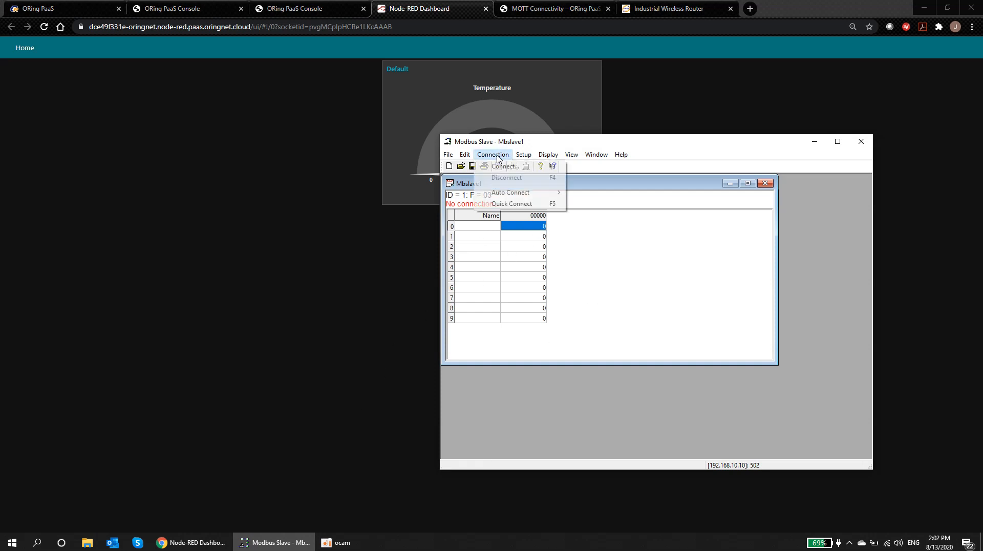
pyautogui.click(500, 167)
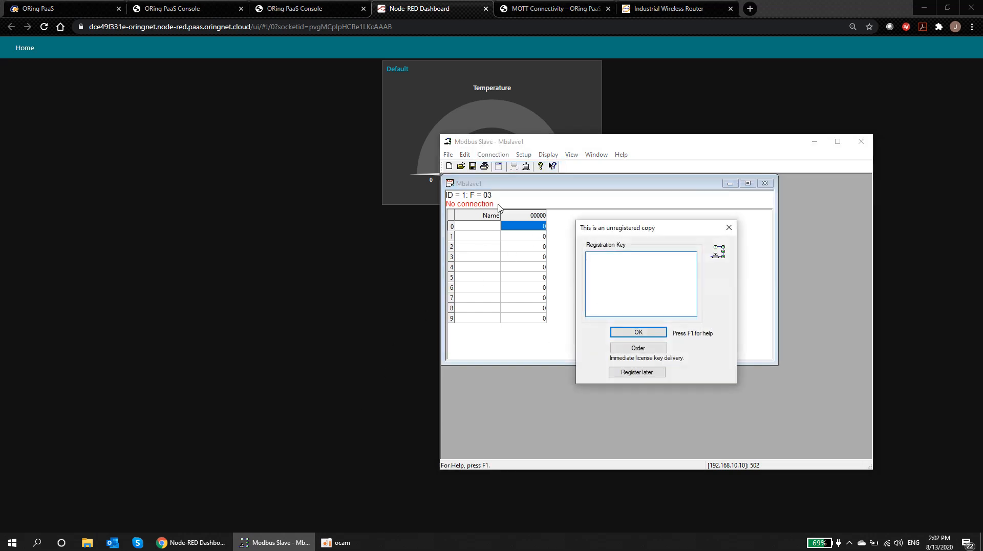
pyautogui.click(636, 372)
pyautogui.click(713, 330)
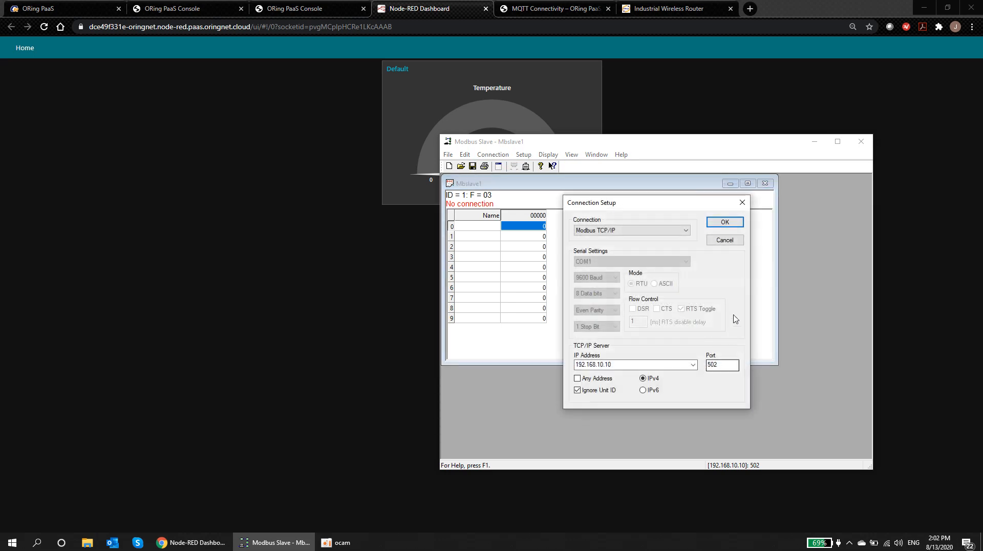
pyautogui.click(726, 222)
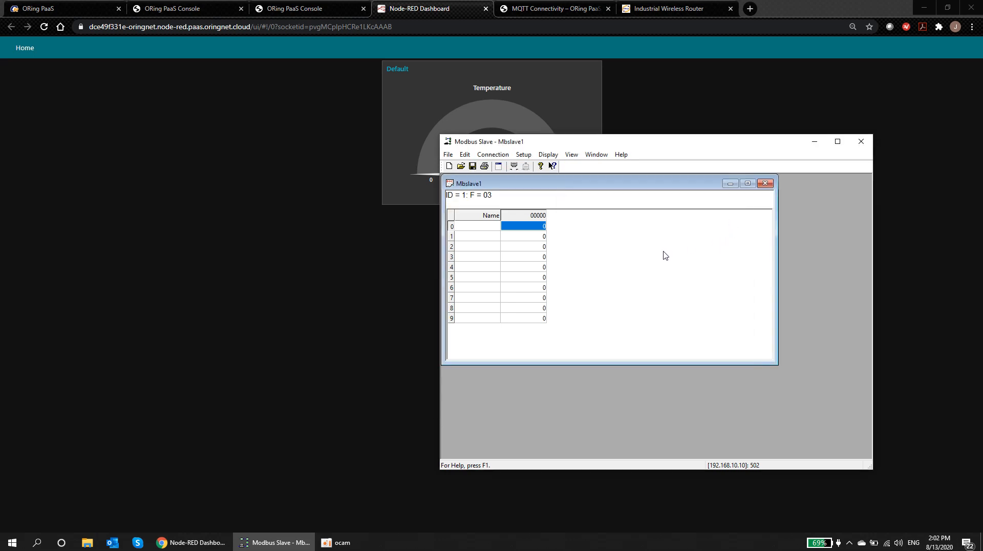
pyautogui.doubleClick(540, 228)
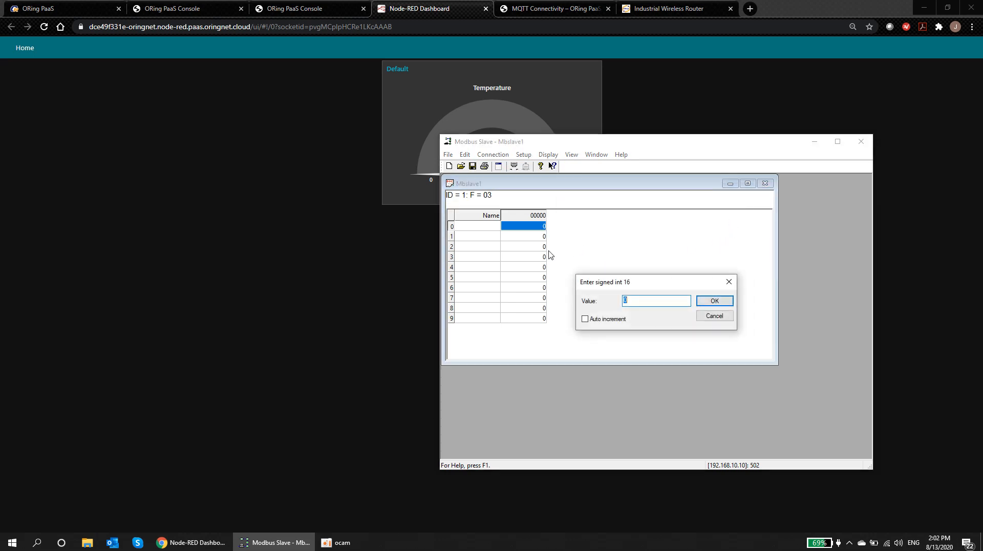
pyautogui.click(709, 316)
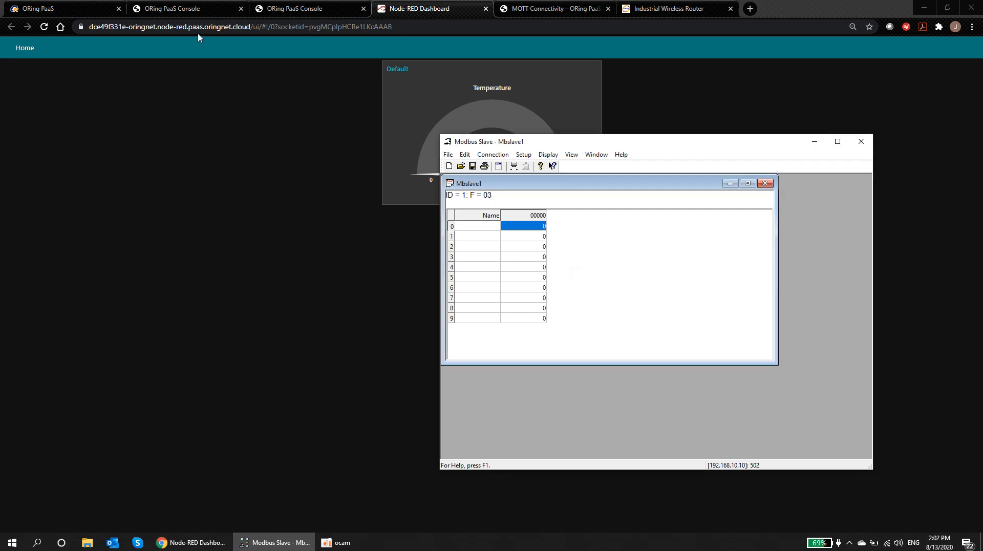
pyautogui.click(72, 11)
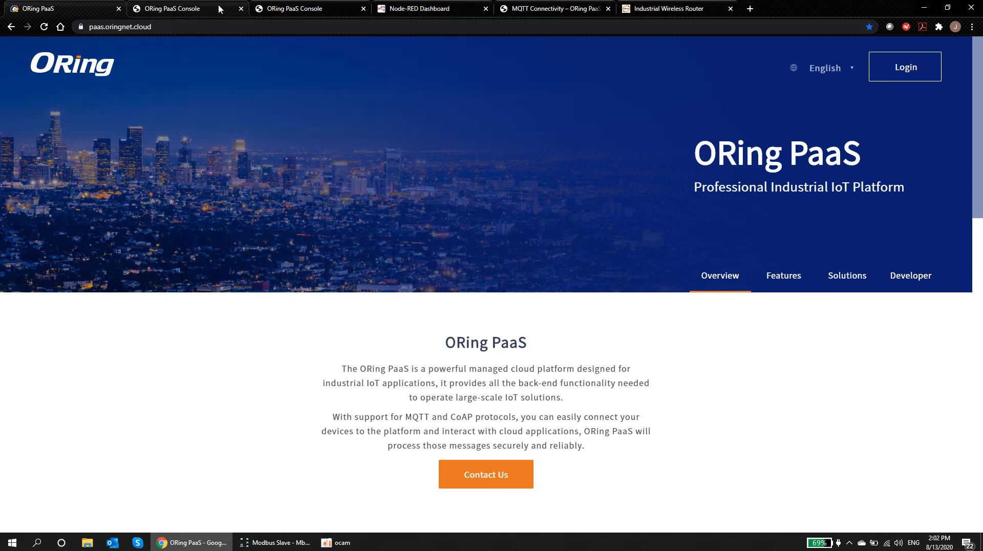
# Step: Check on the router's Cloud Agent page that the agent is Connected
pyautogui.click(551, 12)
pyautogui.click(658, 14)
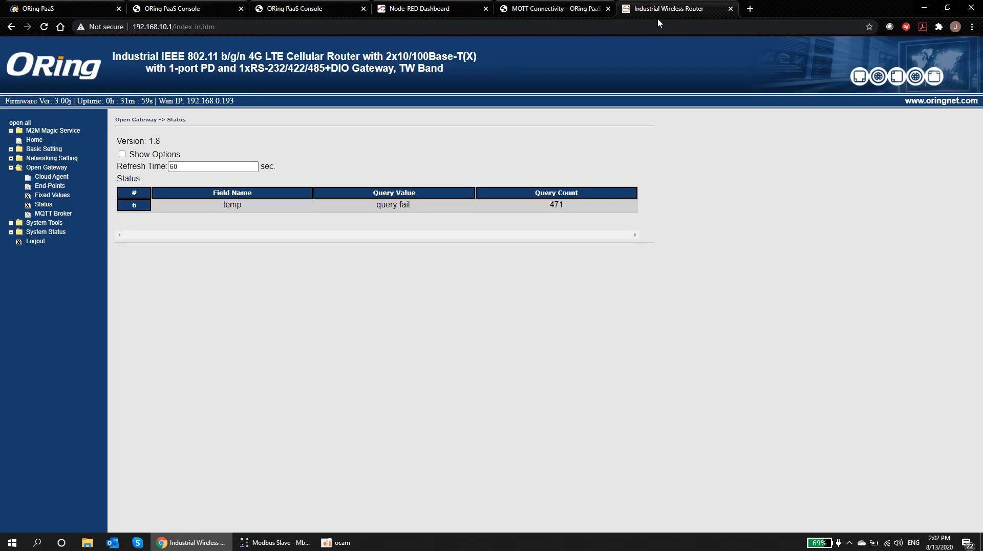
pyautogui.click(34, 141)
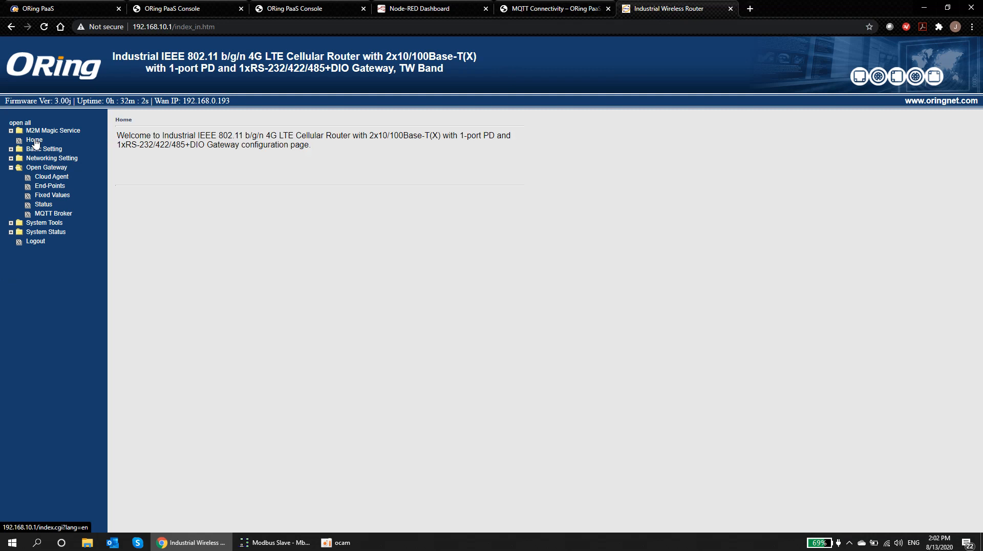
pyautogui.click(45, 179)
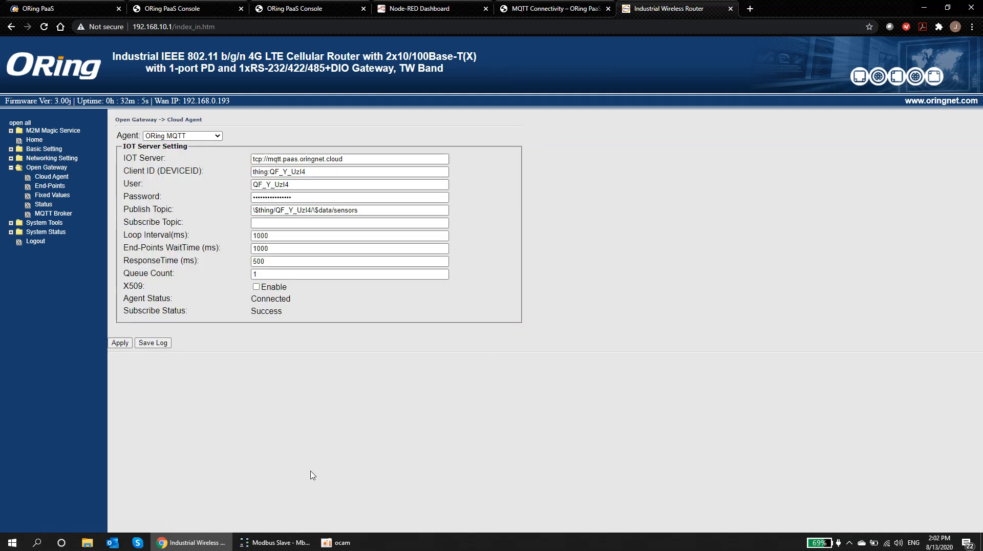
# Step: Set Modbus register 0 to 10
pyautogui.click(296, 535)
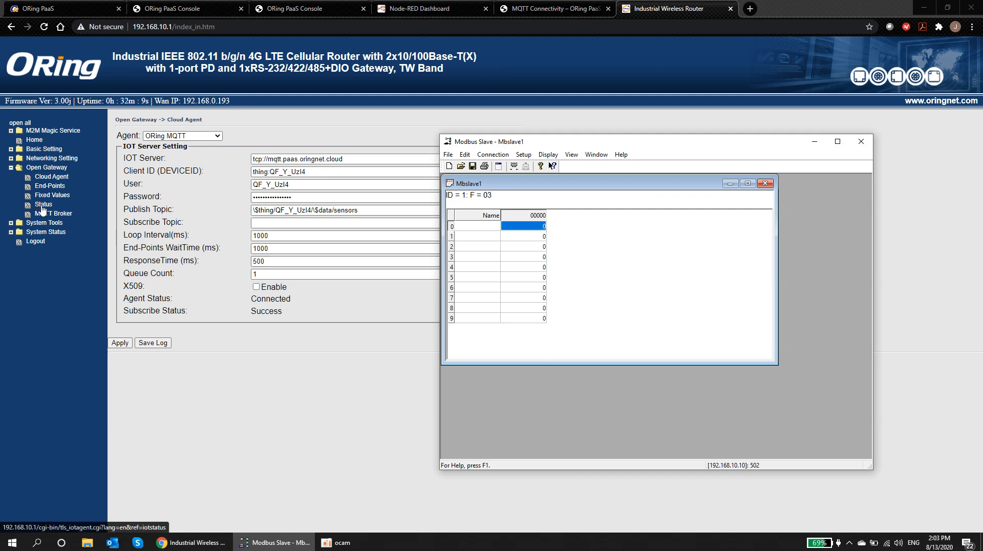
pyautogui.doubleClick(534, 229)
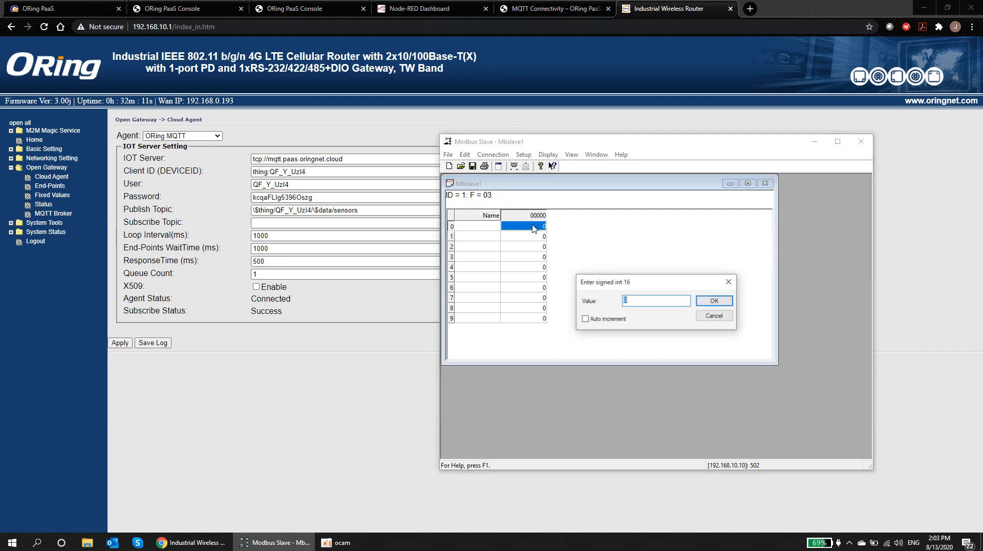
pyautogui.write('10')
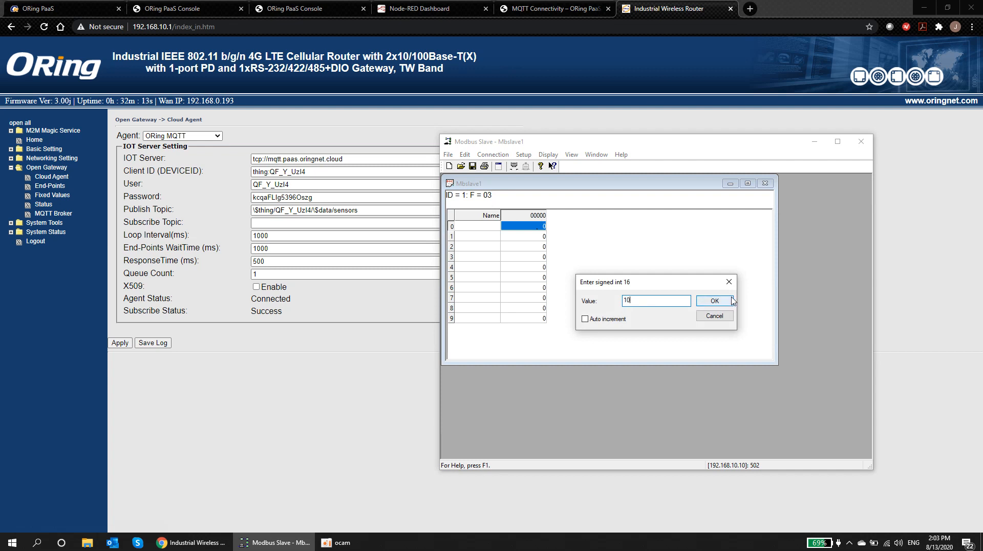
pyautogui.click(715, 304)
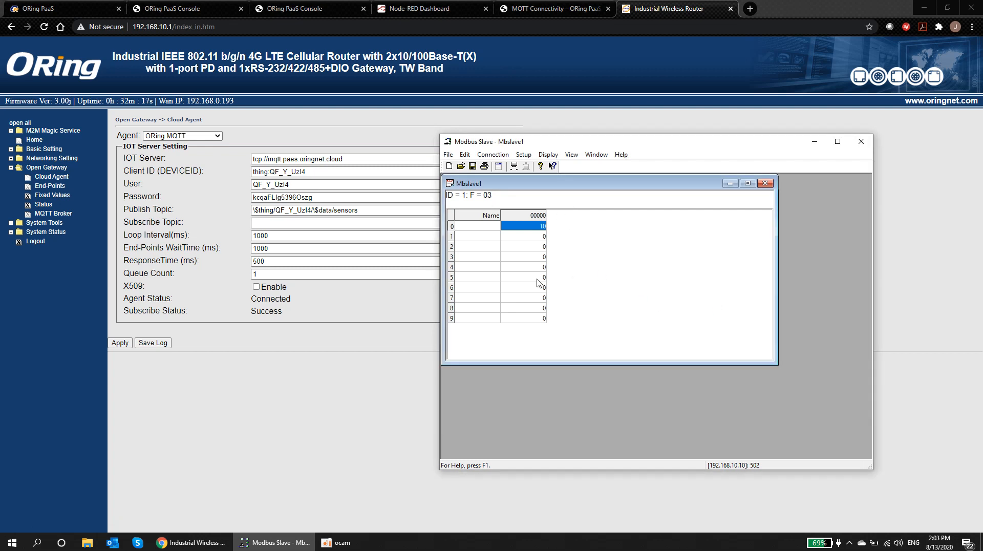
# Step: Beside the dashboard gauge, set Modbus register 0 to 20
pyautogui.click(437, 10)
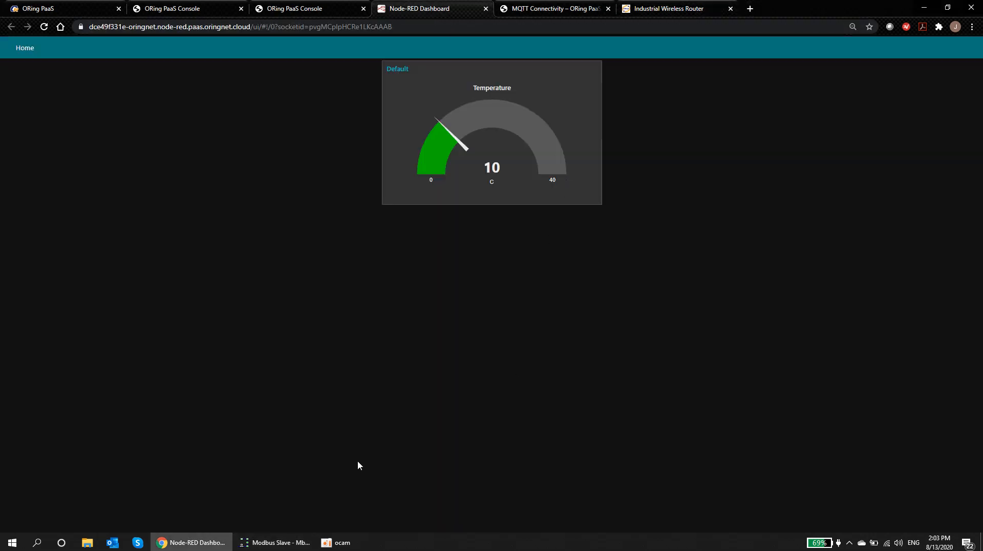
pyautogui.click(285, 542)
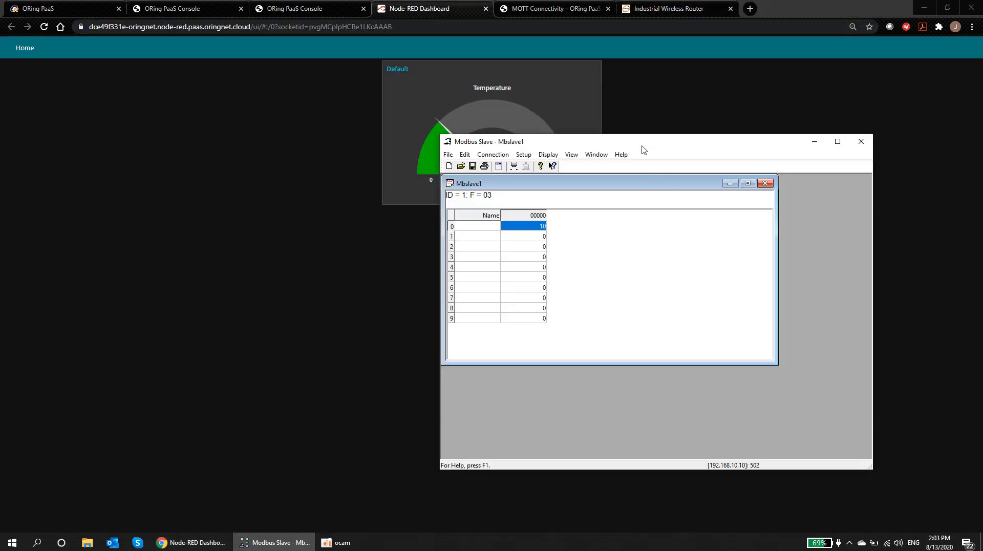
pyautogui.moveTo(644, 149); pyautogui.dragTo(759, 175)
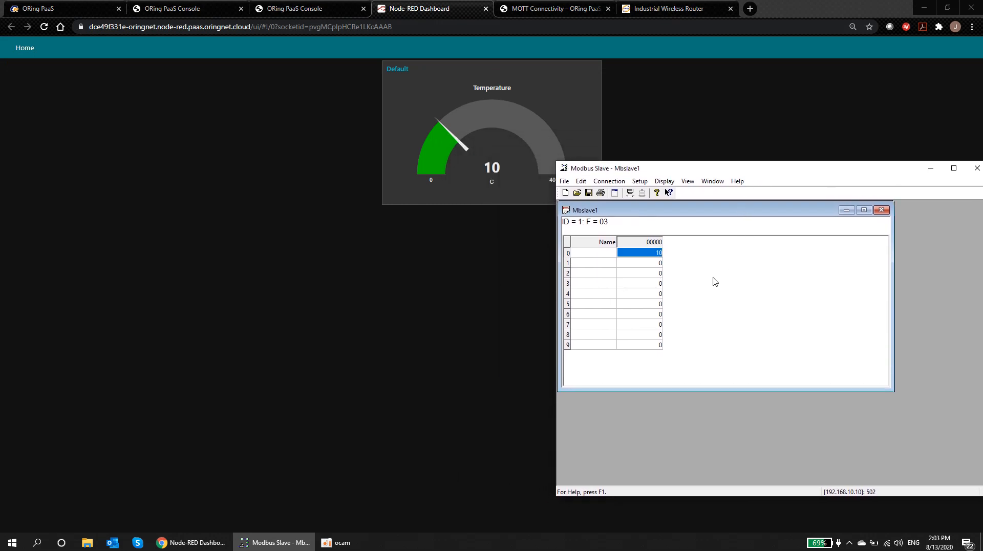
pyautogui.doubleClick(658, 256)
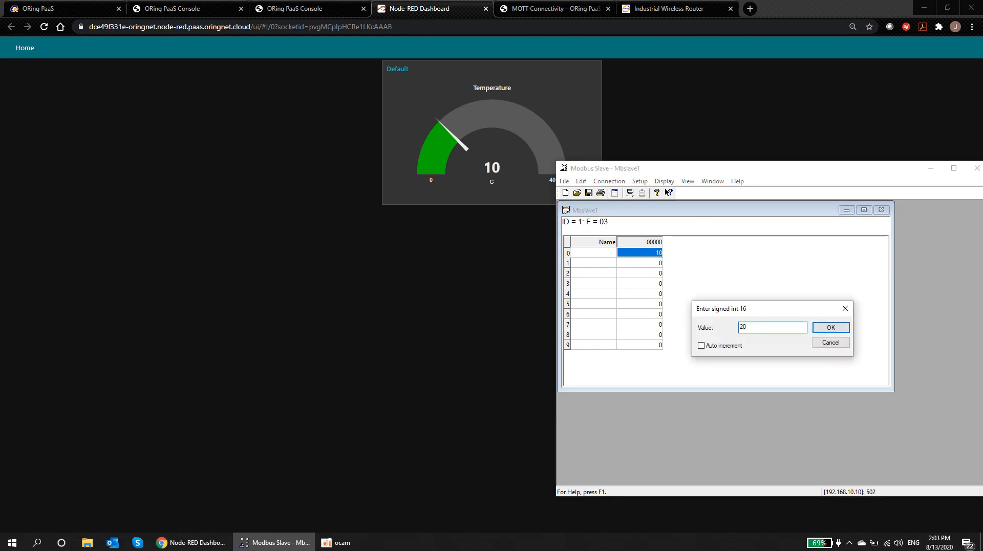
pyautogui.write('20')
pyautogui.click(823, 327)
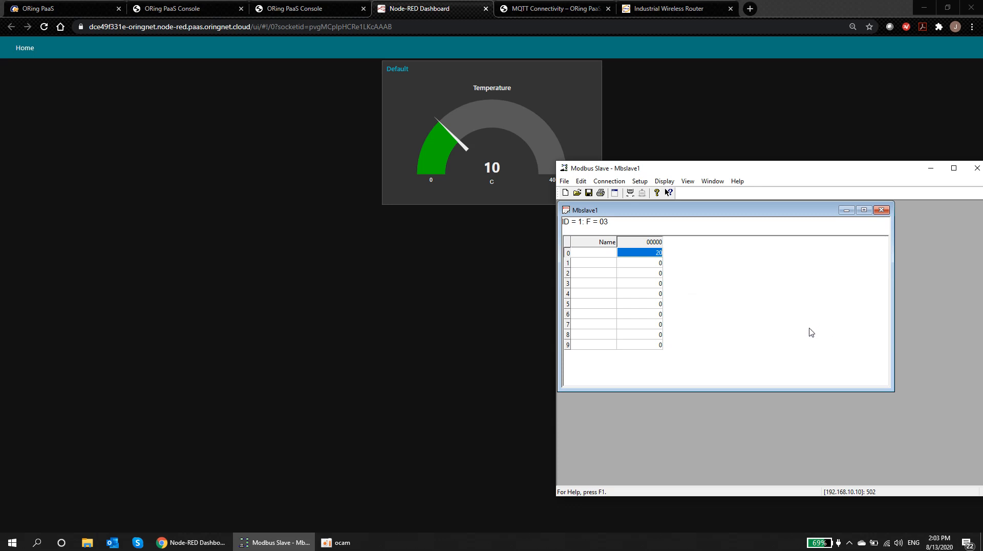
# Step: Raise register 0 to 30 so the gauge reads 30 C
pyautogui.doubleClick(658, 253)
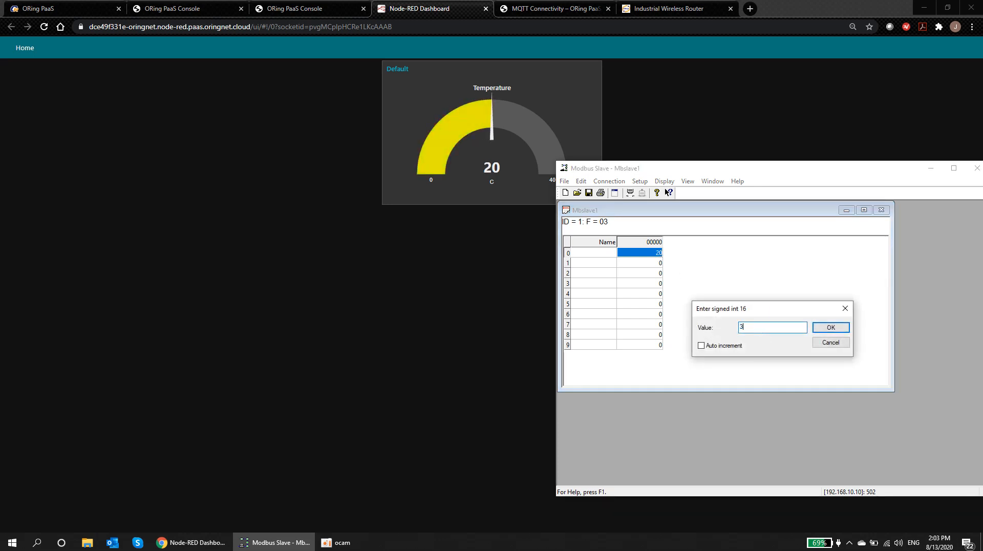
pyautogui.write('30')
pyautogui.click(829, 327)
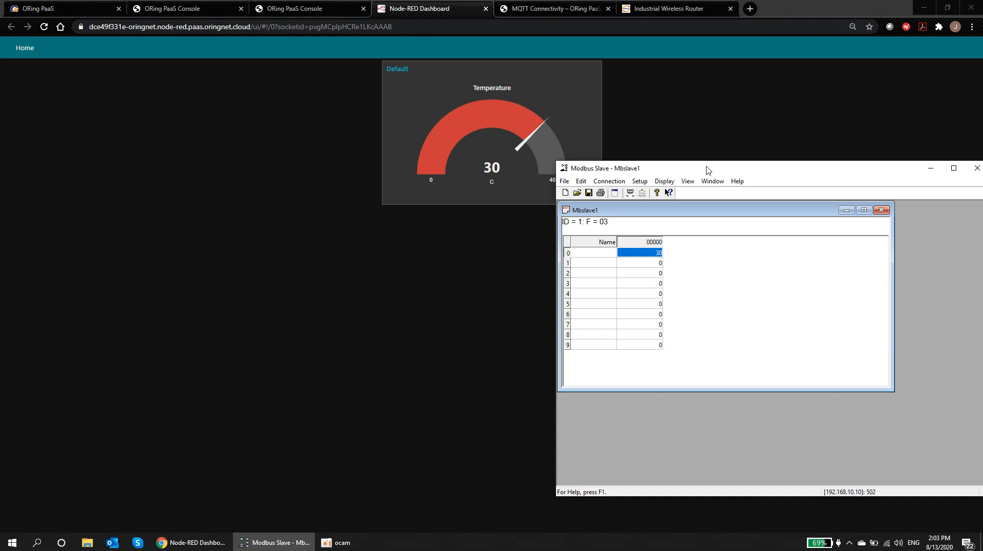
pyautogui.moveTo(706, 170); pyautogui.dragTo(761, 173)
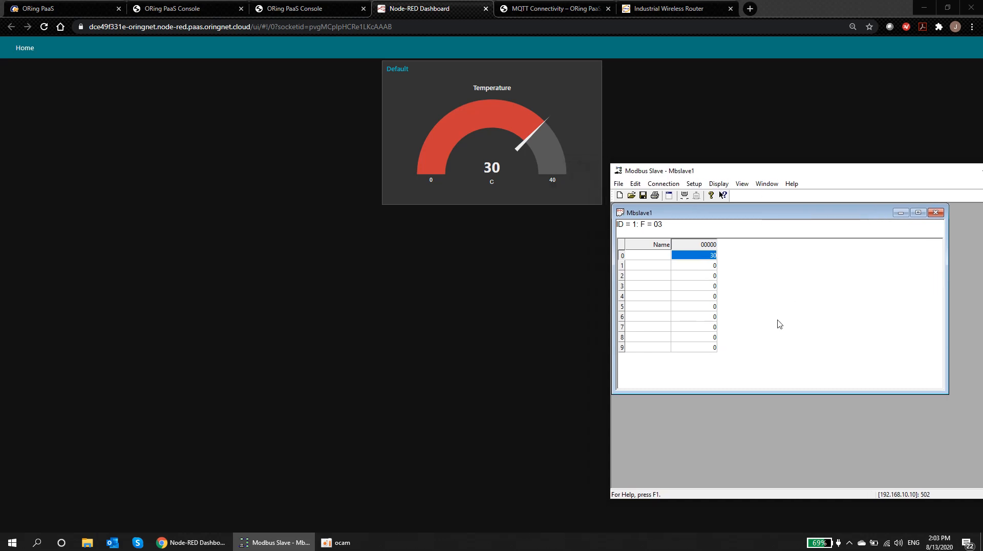